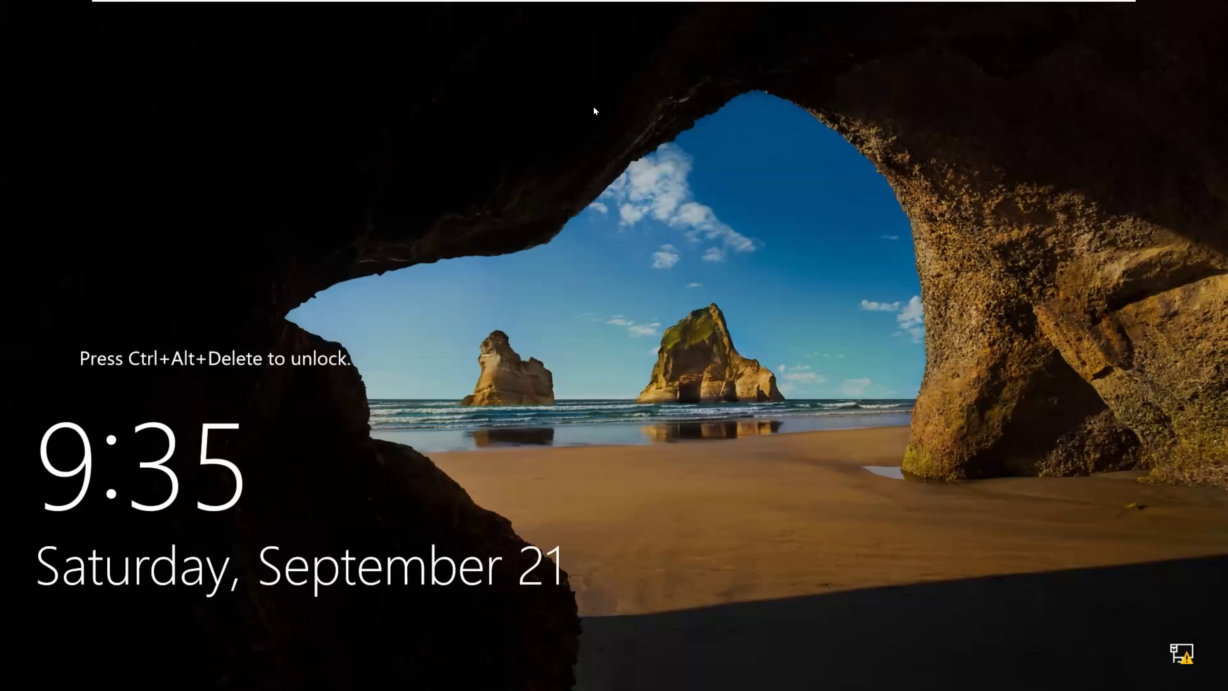
# Step: Unlock the Windows Server 2016 VM with Ctrl+Alt+Del and sign in with the administrator password
pyautogui.moveTo(588, 3)
pyautogui.hotkey('ctrl', 'alt', 'Return')
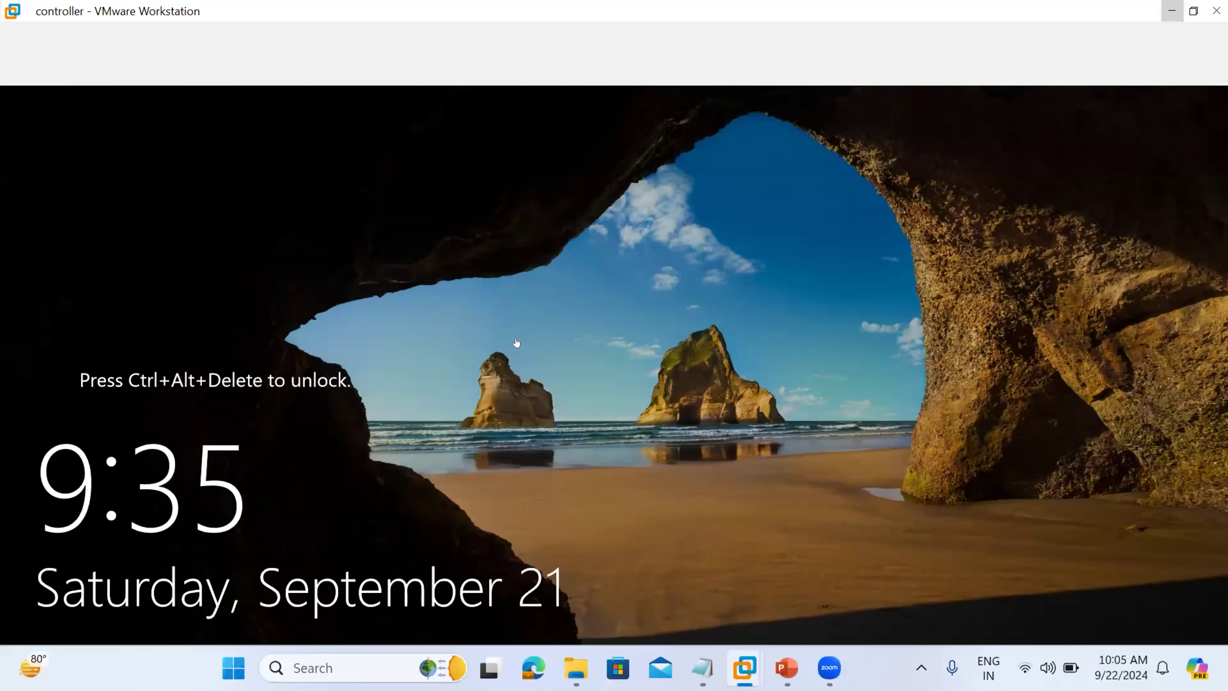
pyautogui.hotkey('ctrl', 'alt', 'Return')
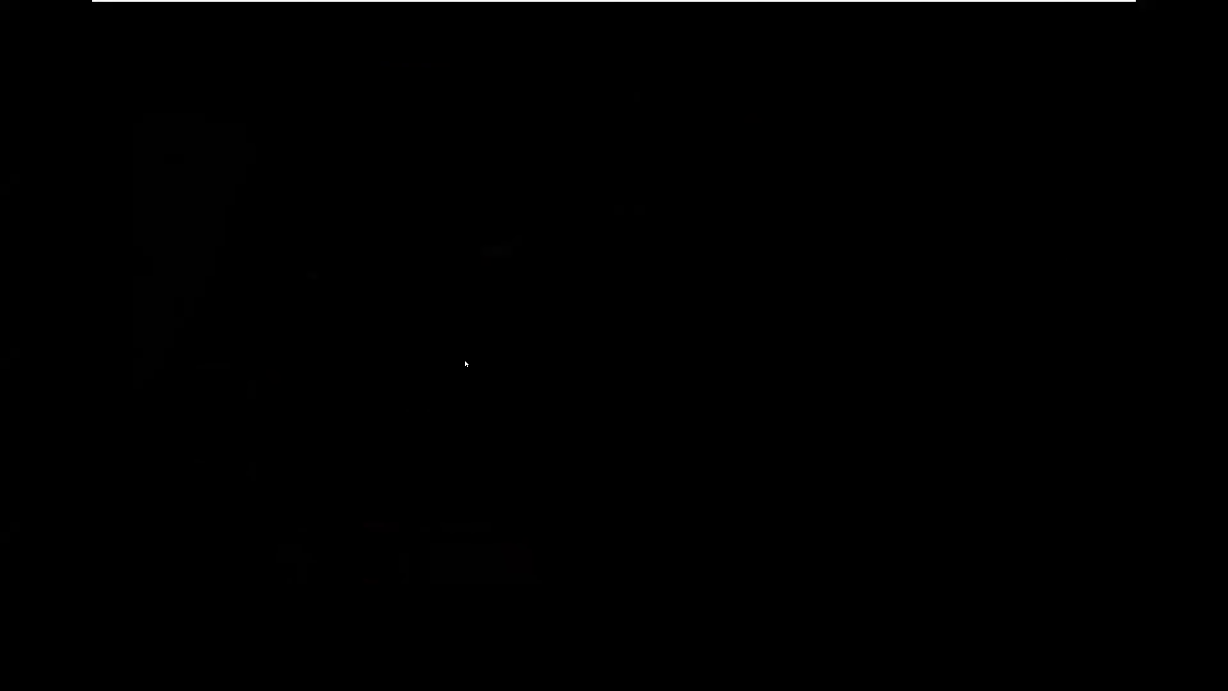
pyautogui.hotkey('ctrl', 'alt', 'Delete')
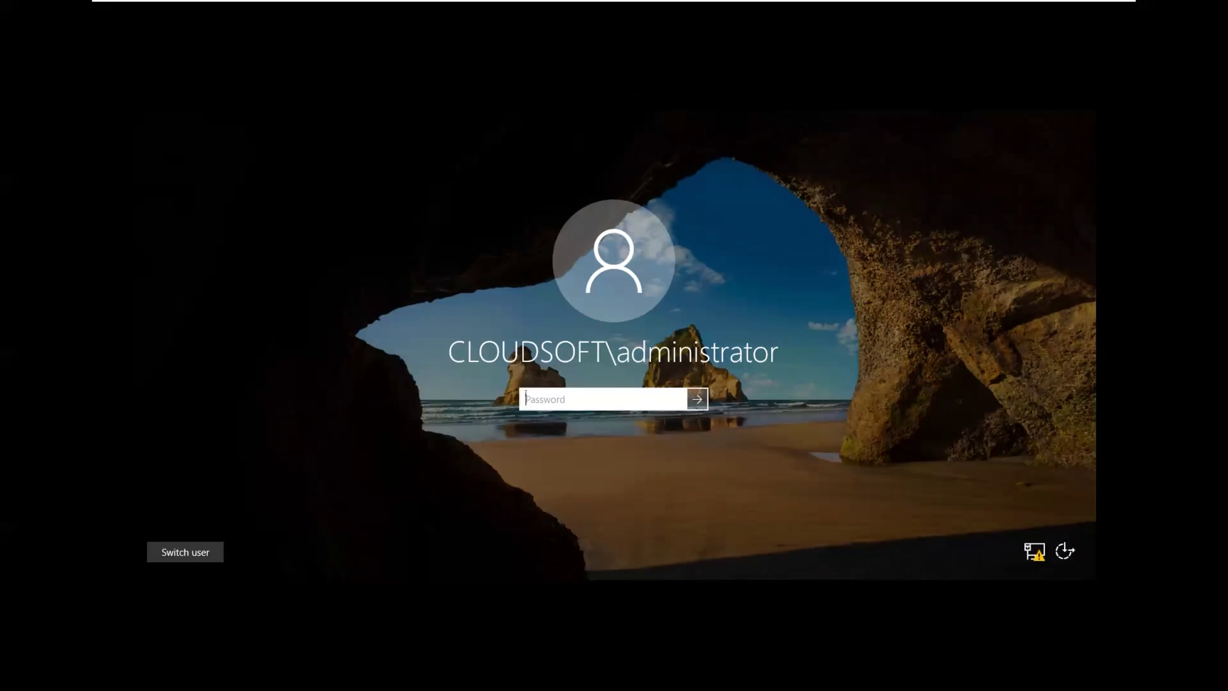
pyautogui.write('•••••••••')
pyautogui.press('Return')
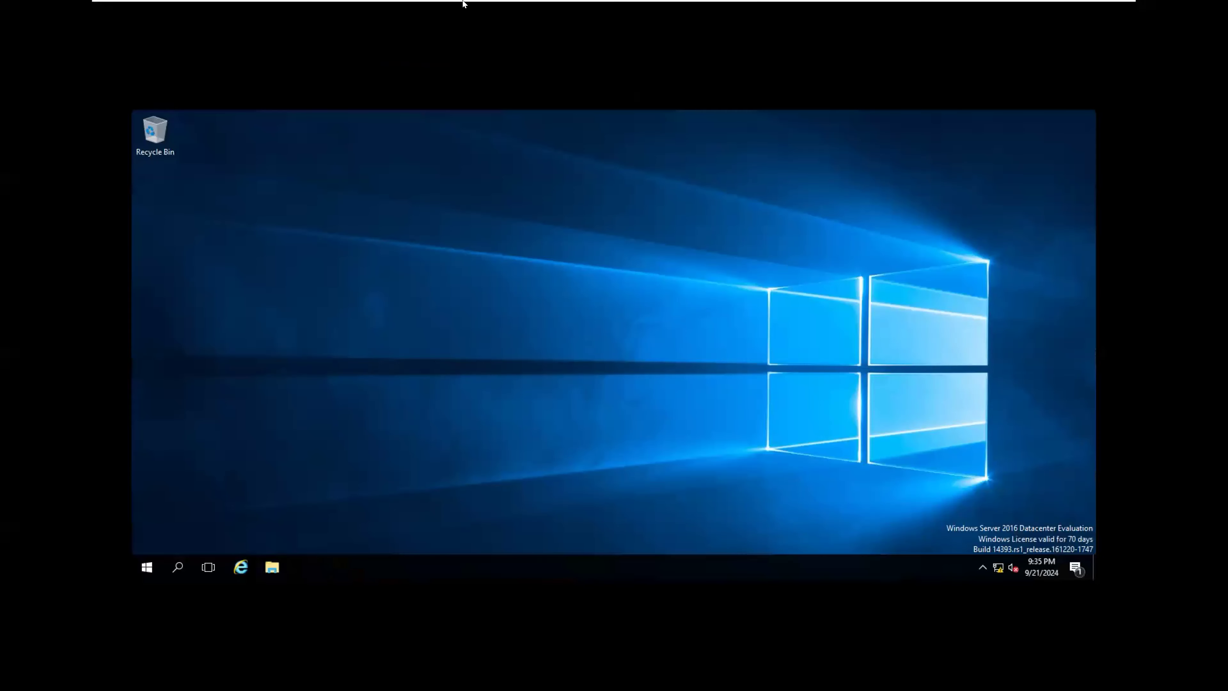
pyautogui.moveTo(463, 4)
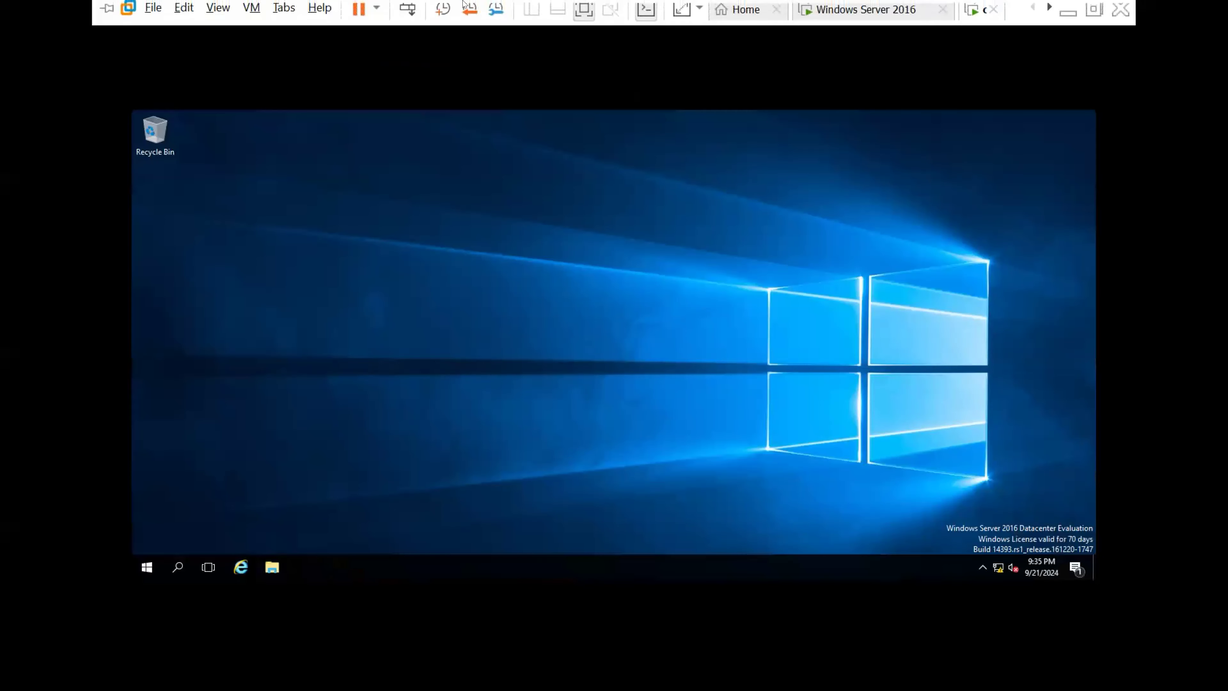
pyautogui.click(255, 15)
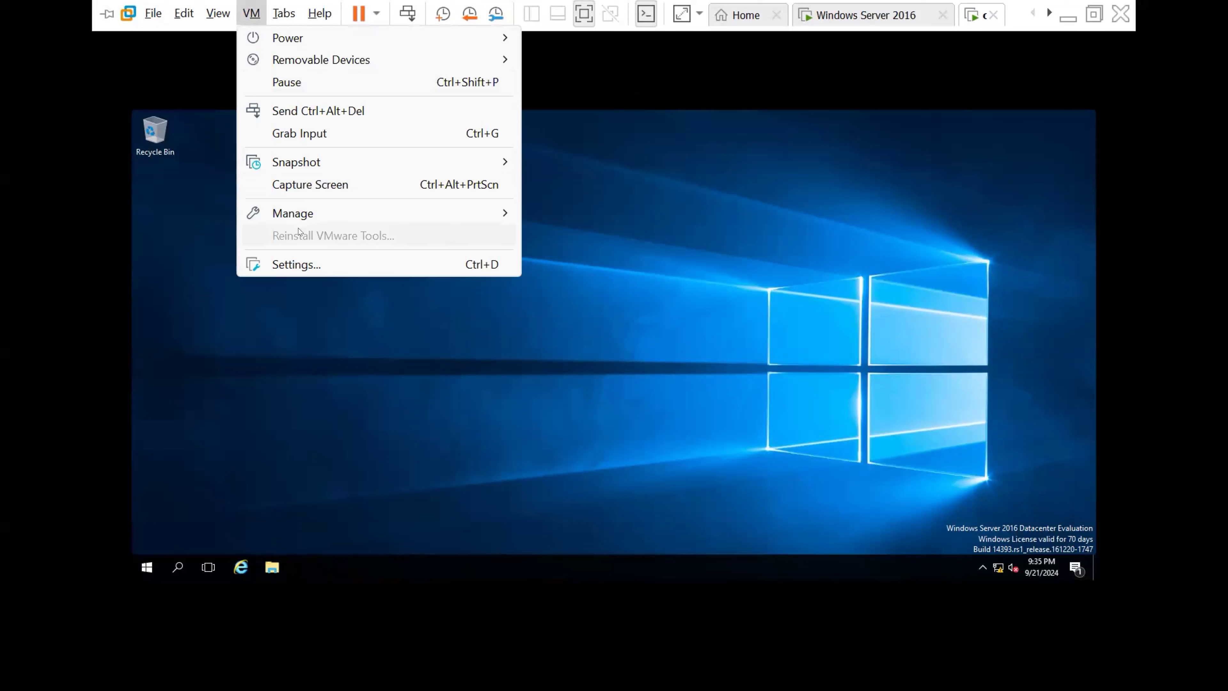
pyautogui.moveTo(292, 219)
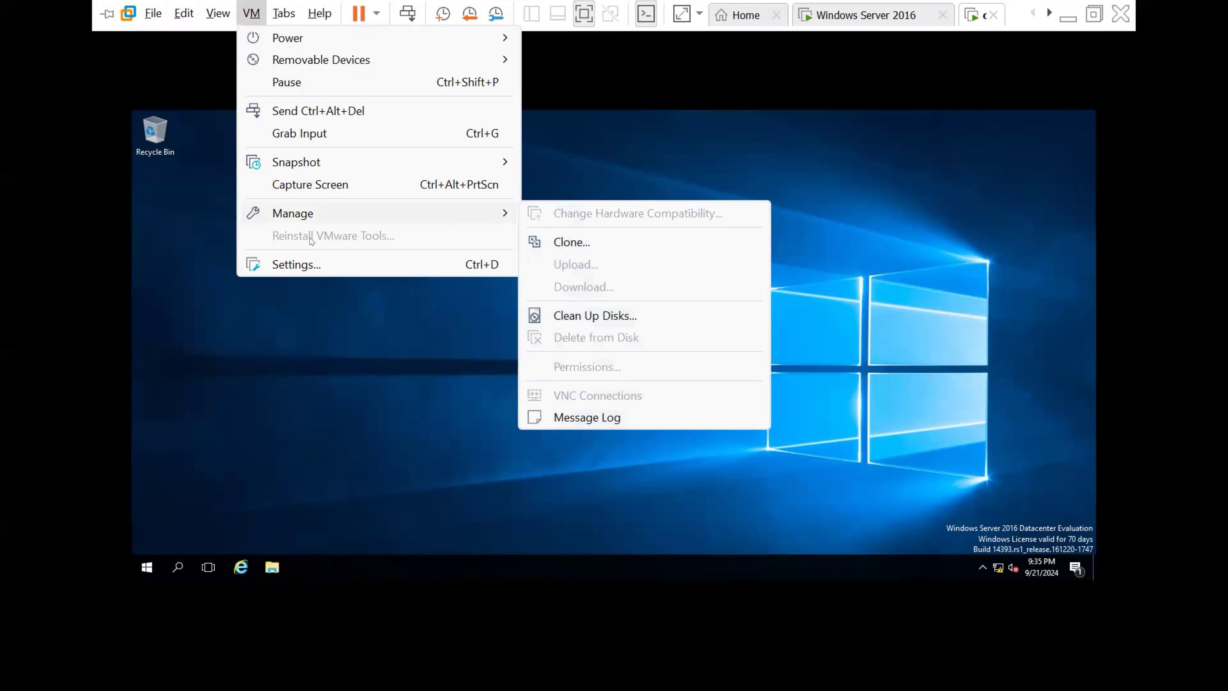
pyautogui.click(352, 362)
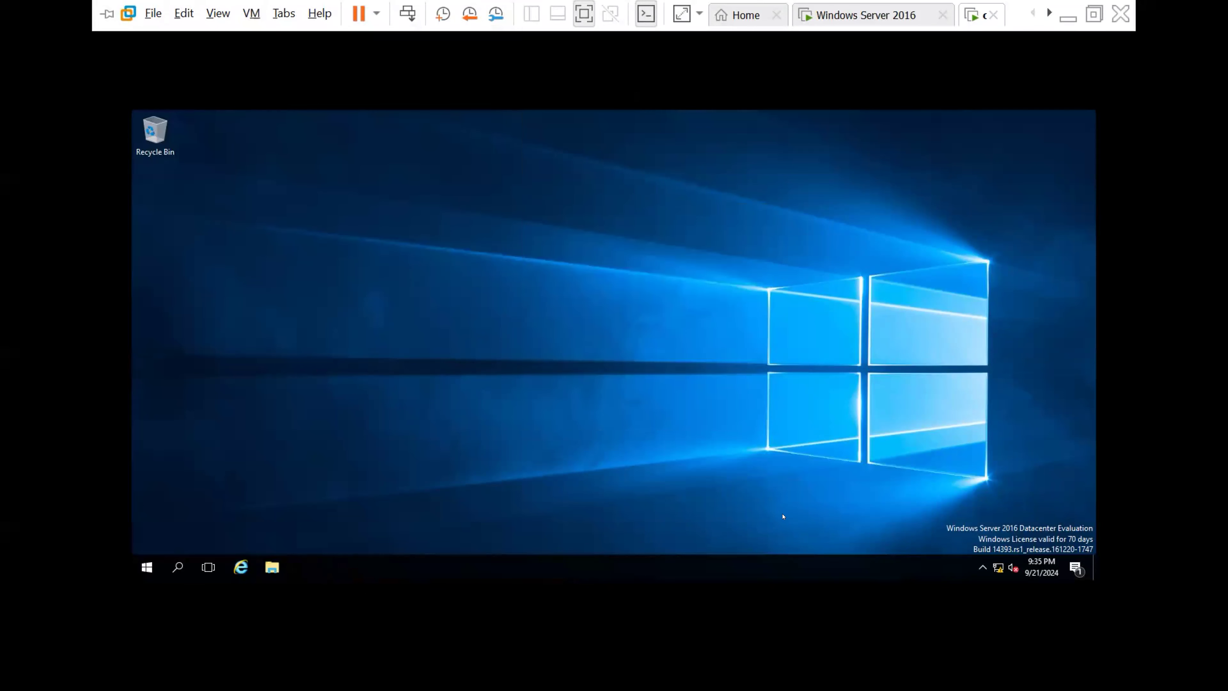
pyautogui.click(983, 568)
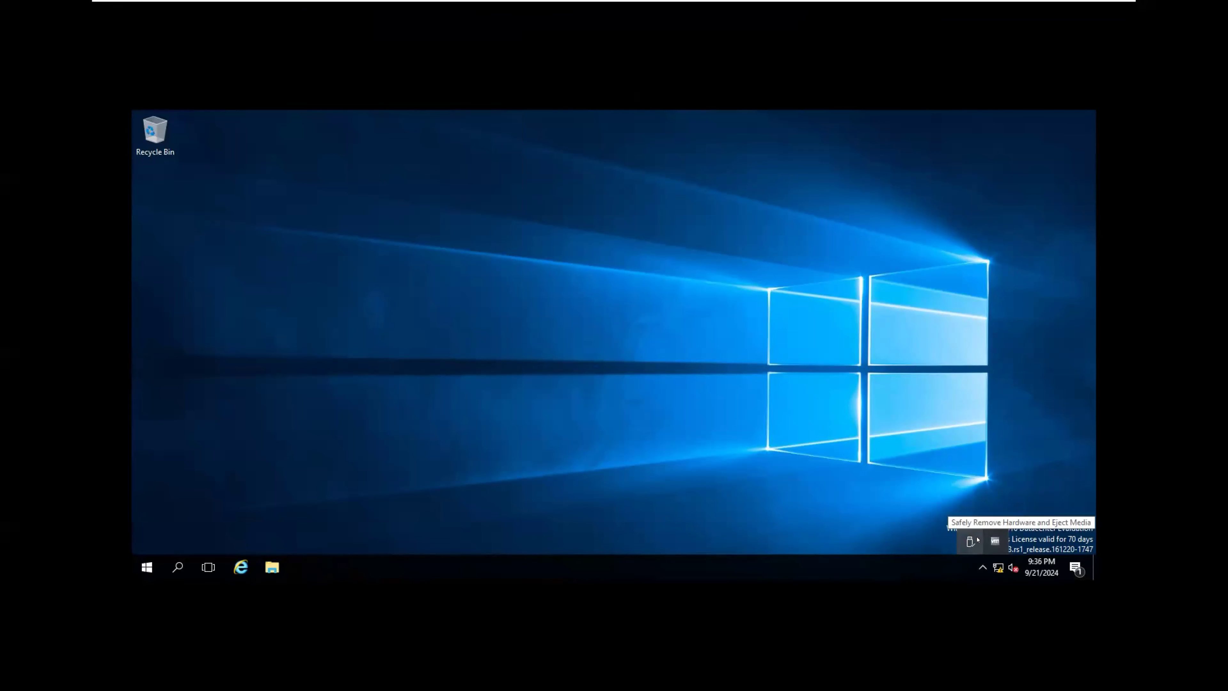
pyautogui.click(484, 320)
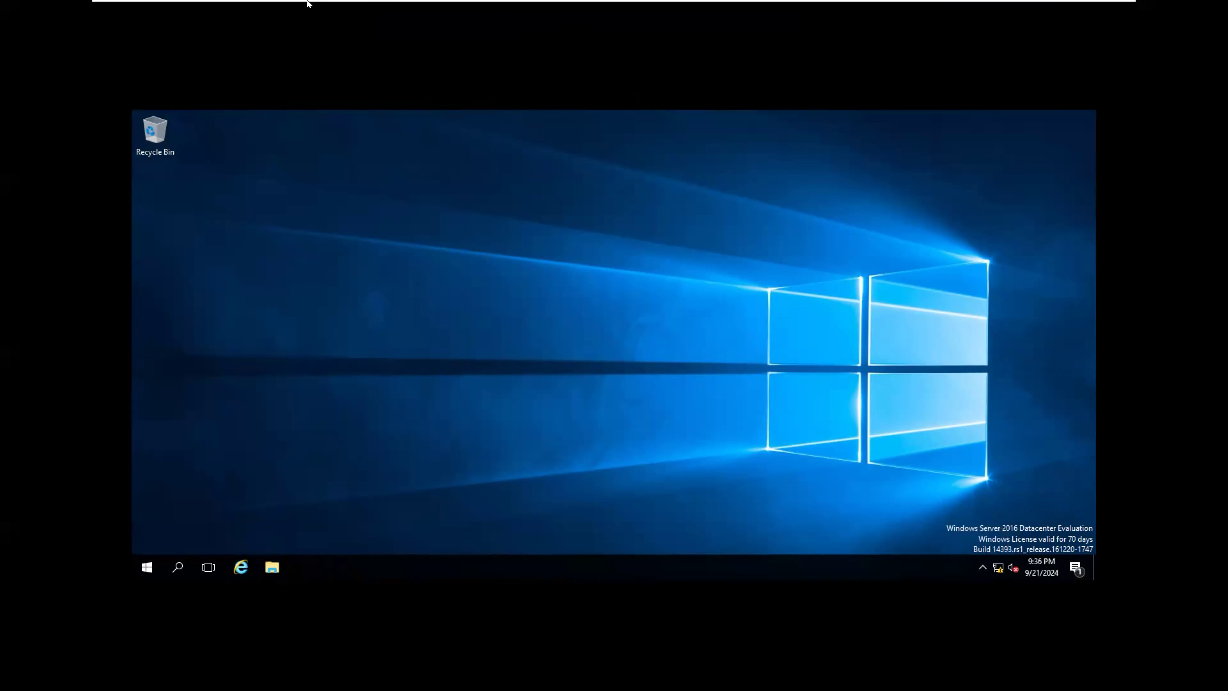
pyautogui.moveTo(308, 4)
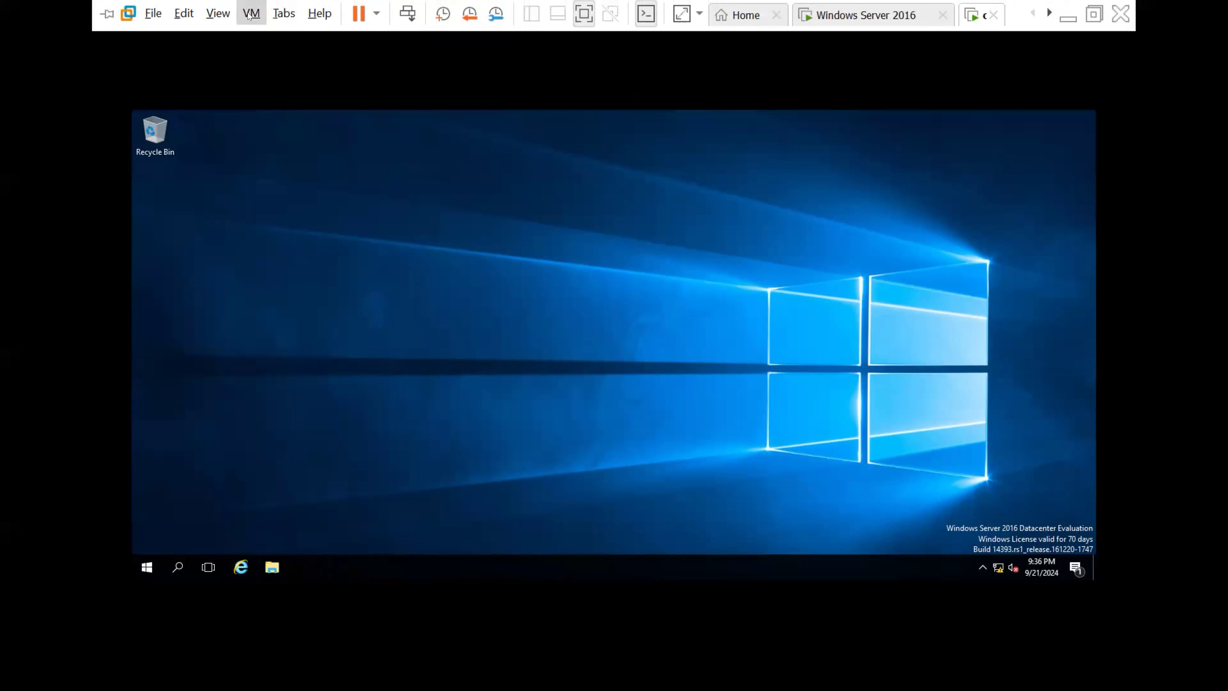
pyautogui.click(248, 15)
# Step: Load the Citrix_Virtual_Apps_and_Desktops_7_1912_8000 ISO from Documents into the CD/DVD drive, connected, and save the settings
pyautogui.click(297, 261)
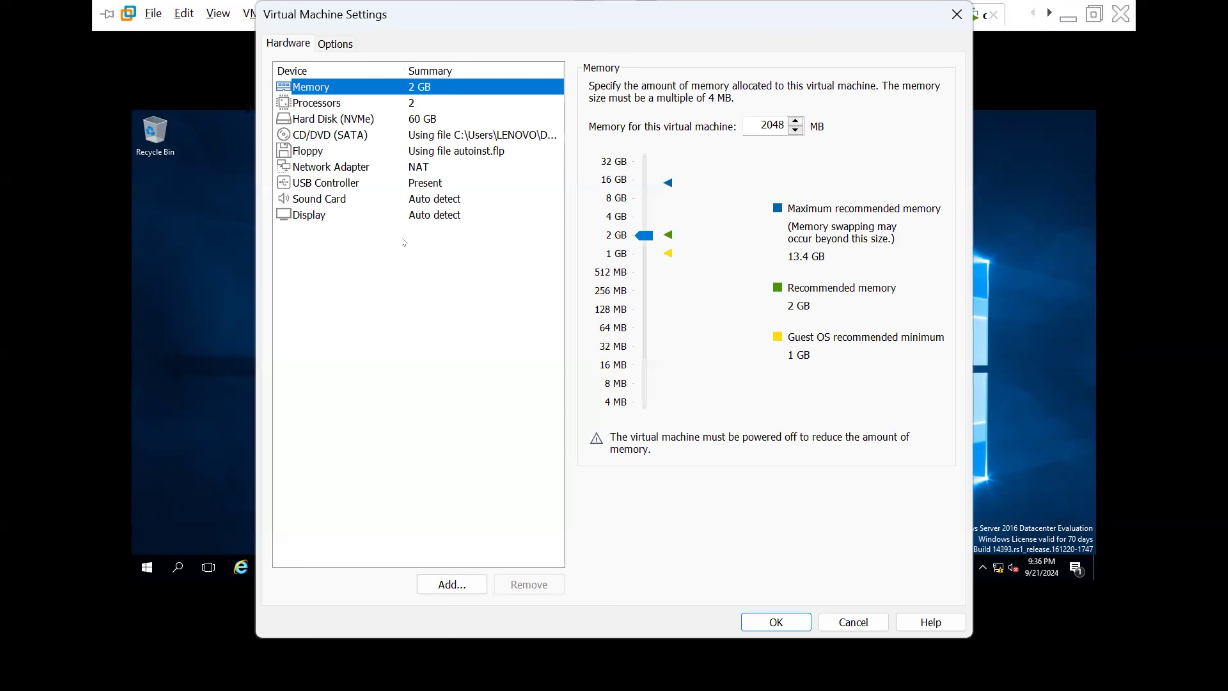
pyautogui.click(351, 136)
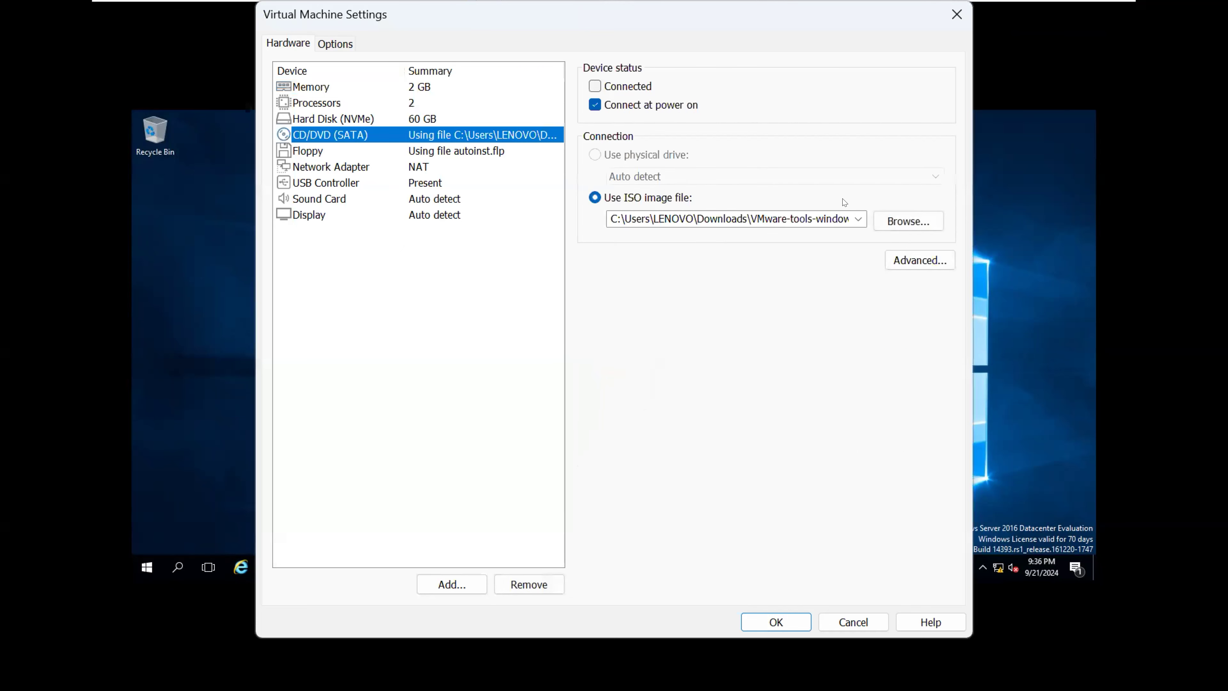
pyautogui.click(903, 221)
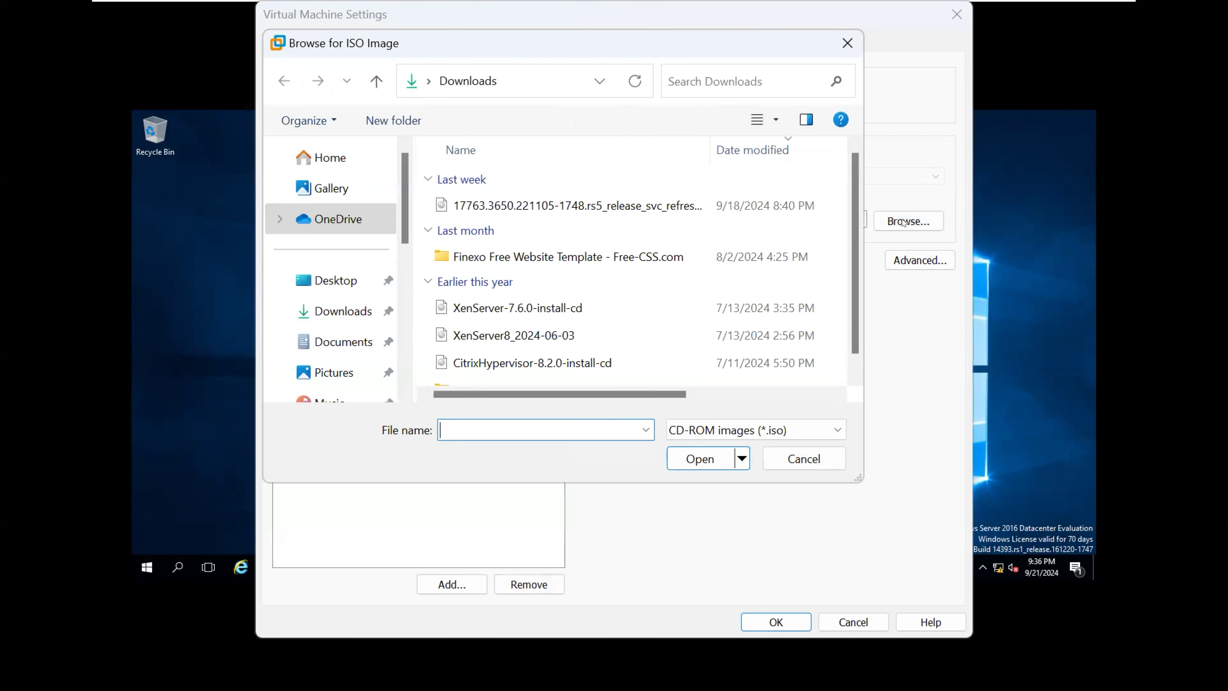
pyautogui.click(332, 313)
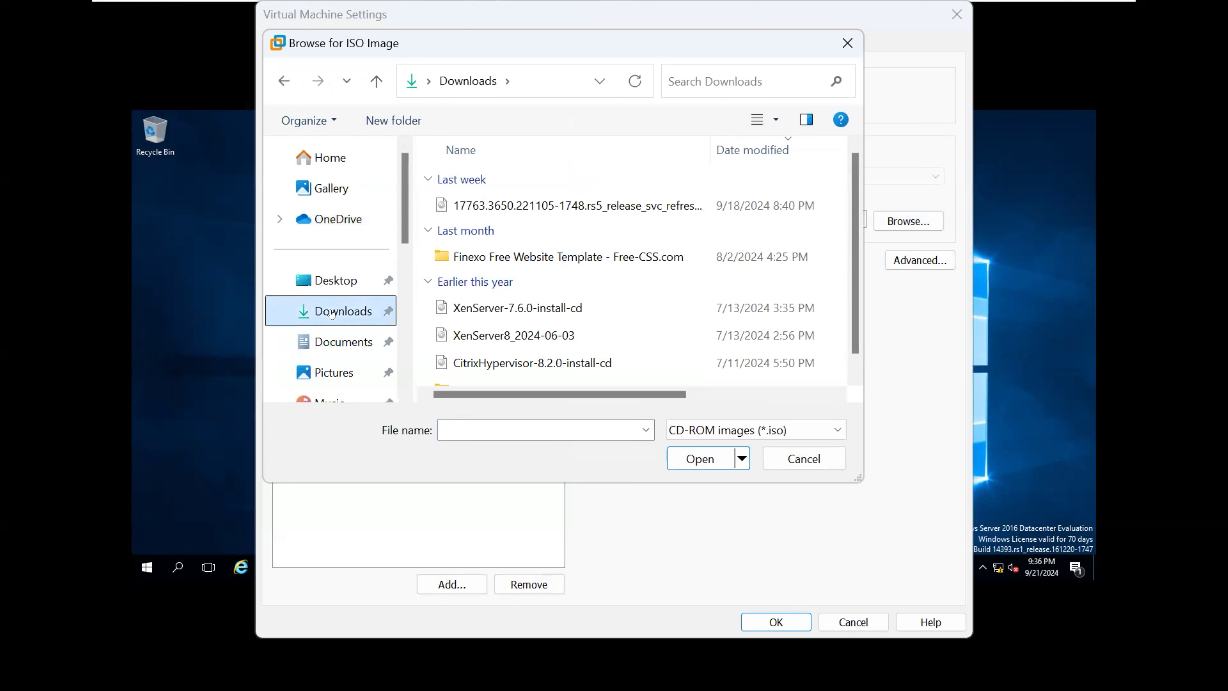
pyautogui.click(343, 343)
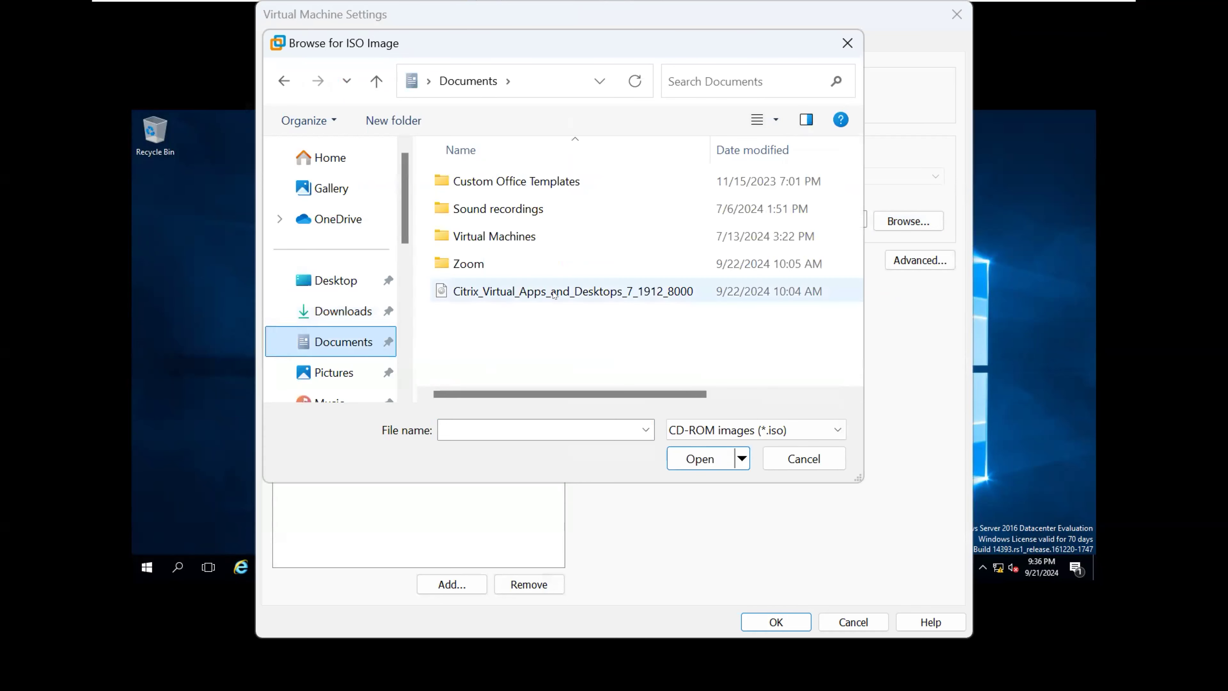
pyautogui.click(554, 292)
pyautogui.click(681, 458)
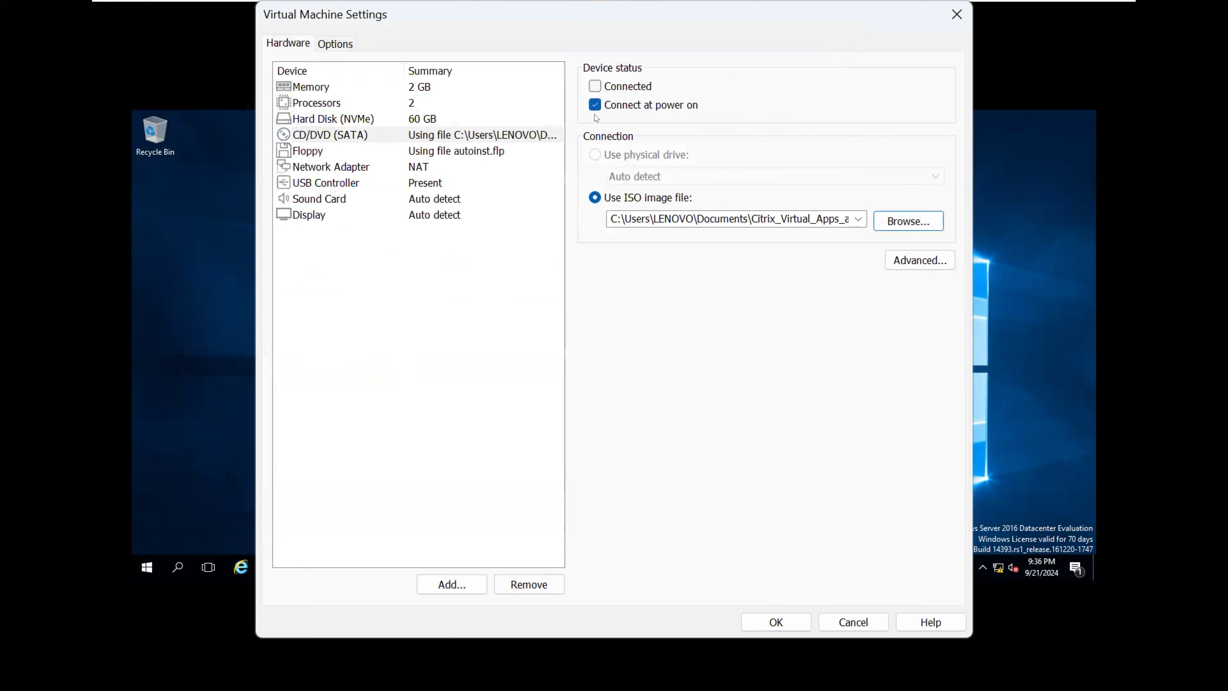
pyautogui.click(595, 87)
pyautogui.click(759, 616)
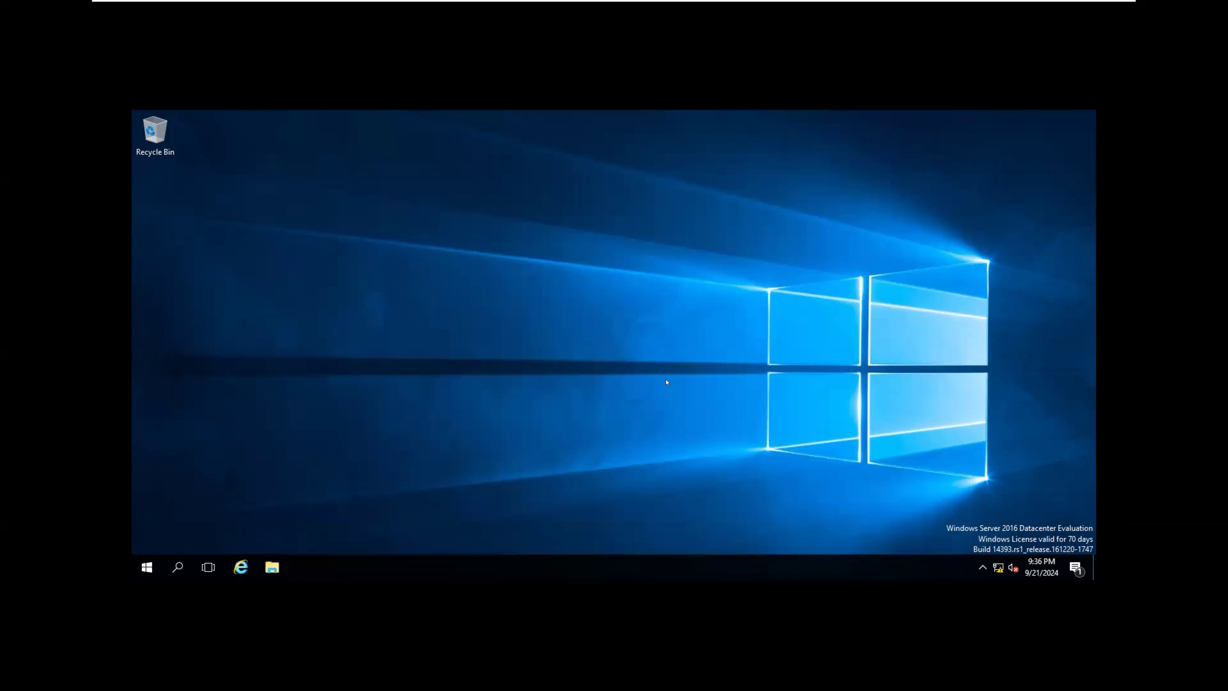
# Step: Open DVD Drive (D:) CVAD 1912_8000 from This PC in File Explorer to launch the Citrix installer
pyautogui.click(513, 313)
pyautogui.press('super+e')
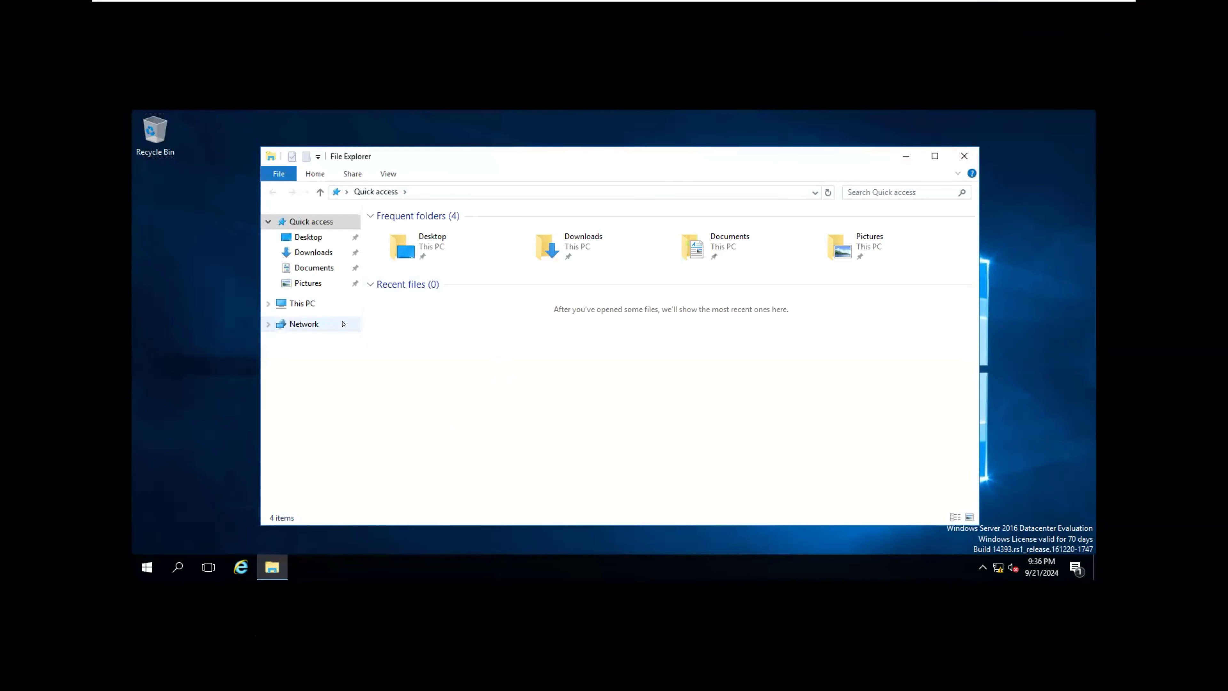
pyautogui.click(302, 303)
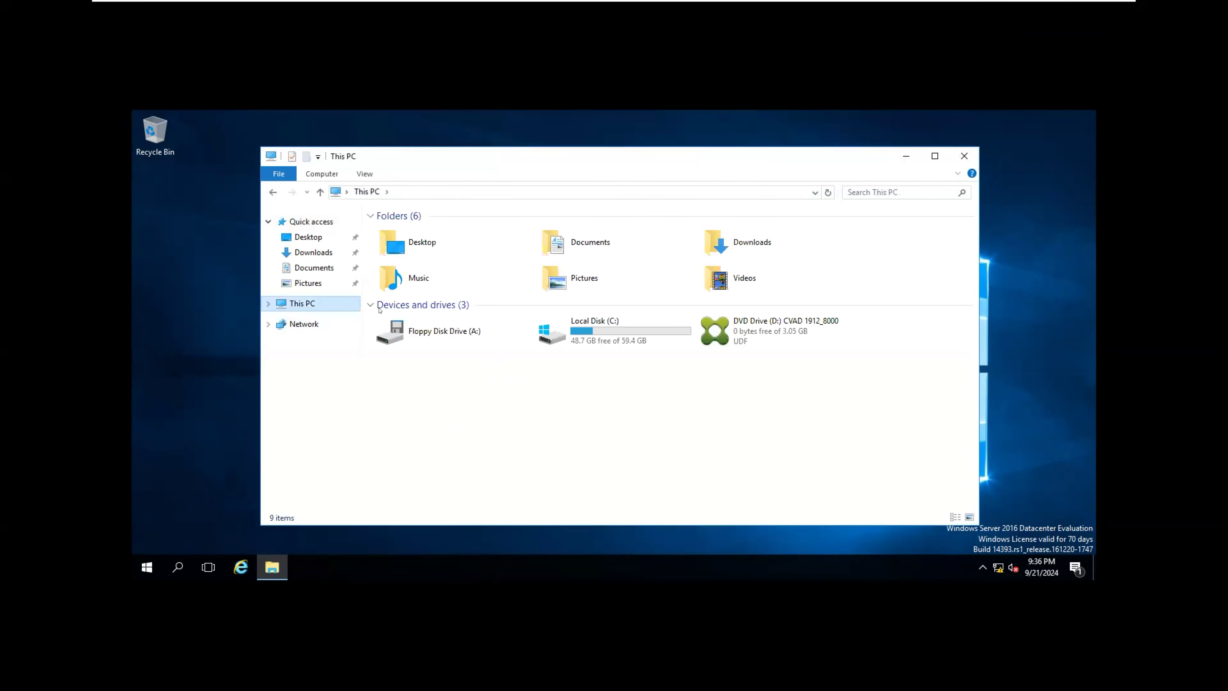
pyautogui.click(770, 332)
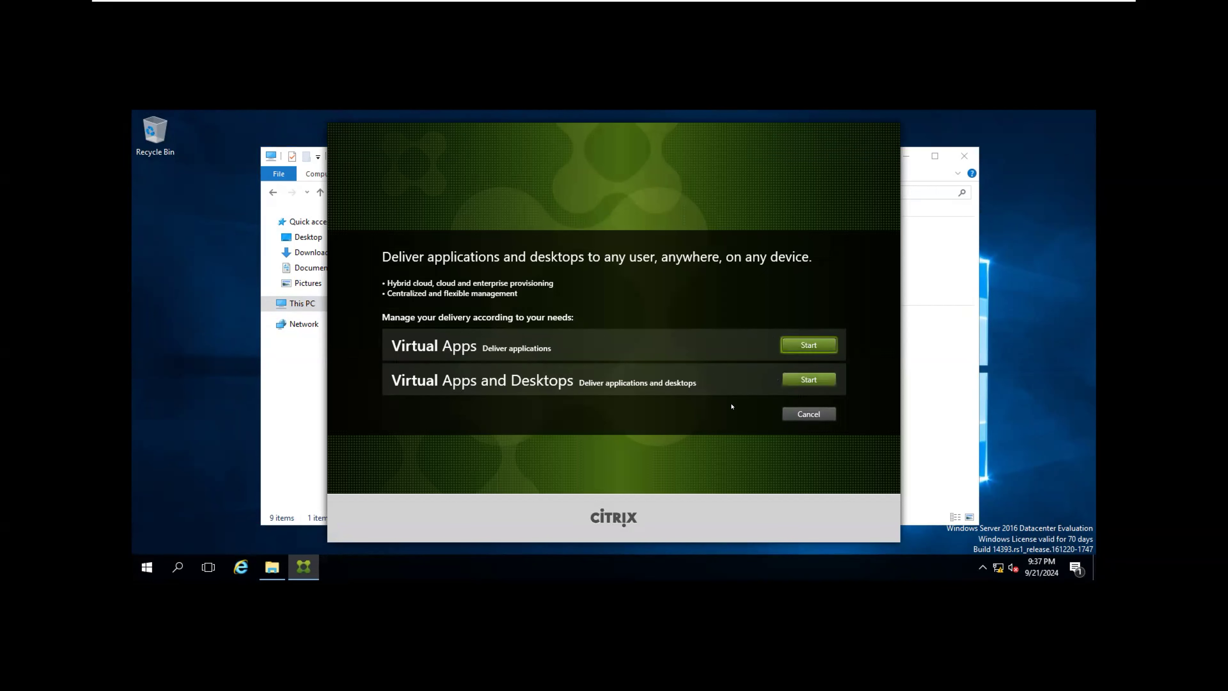
# Step: Start the Virtual Apps and Desktops setup, choose Delivery Controller, and close File Explorer
pyautogui.click(809, 380)
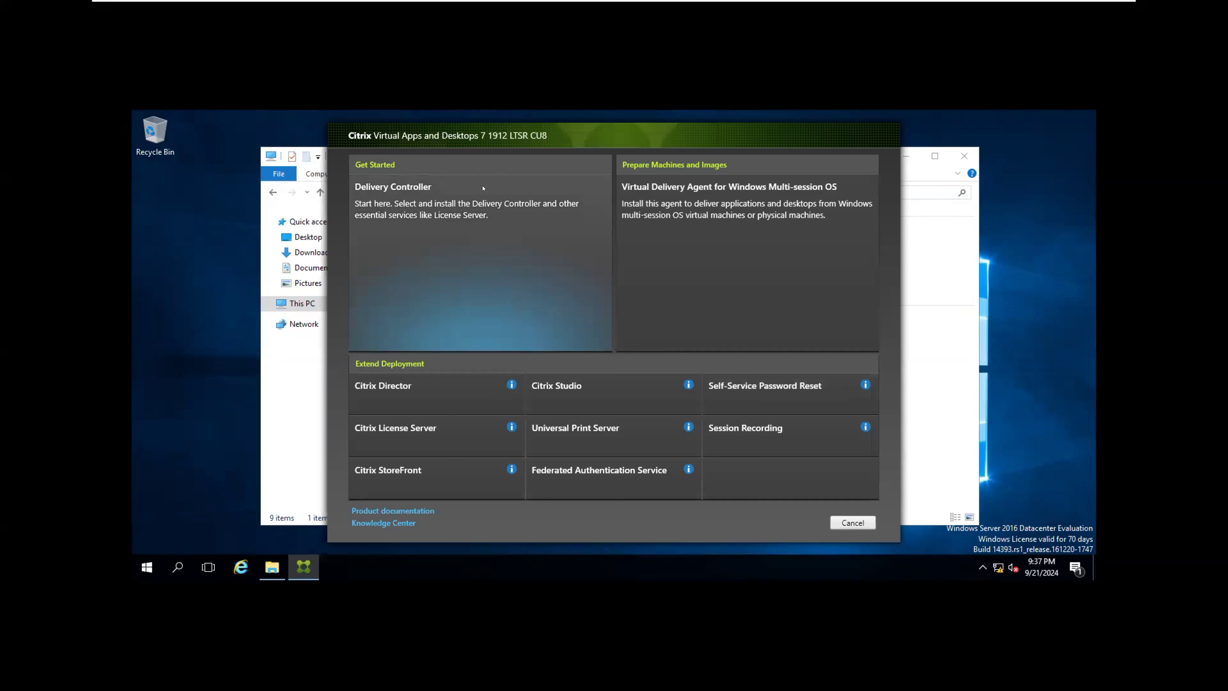
pyautogui.click(441, 218)
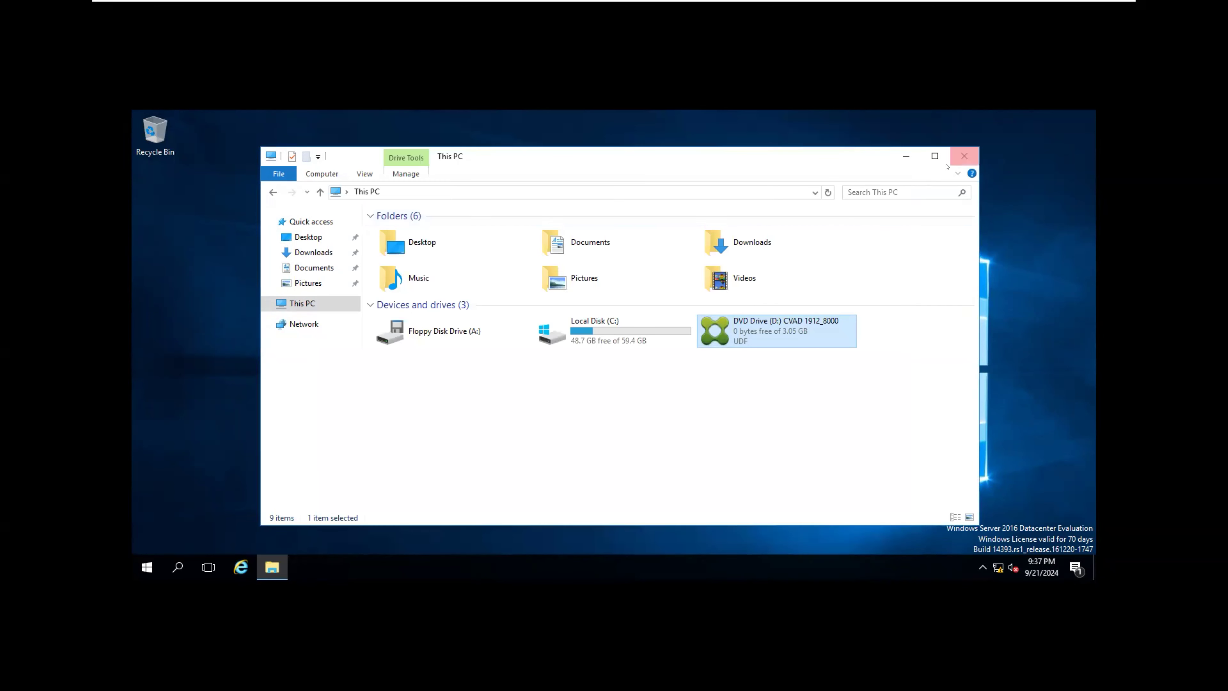
pyautogui.click(963, 156)
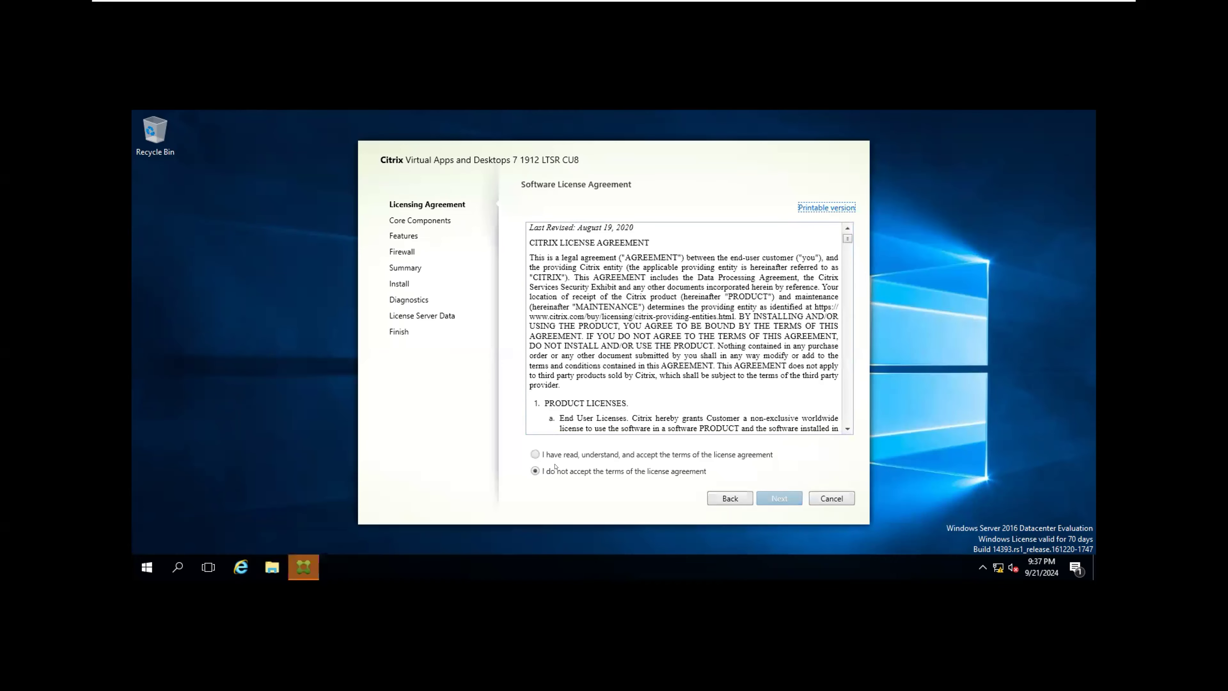
# Step: Accept the Citrix license agreement and continue with all four core components selected
pyautogui.click(535, 454)
pyautogui.click(770, 496)
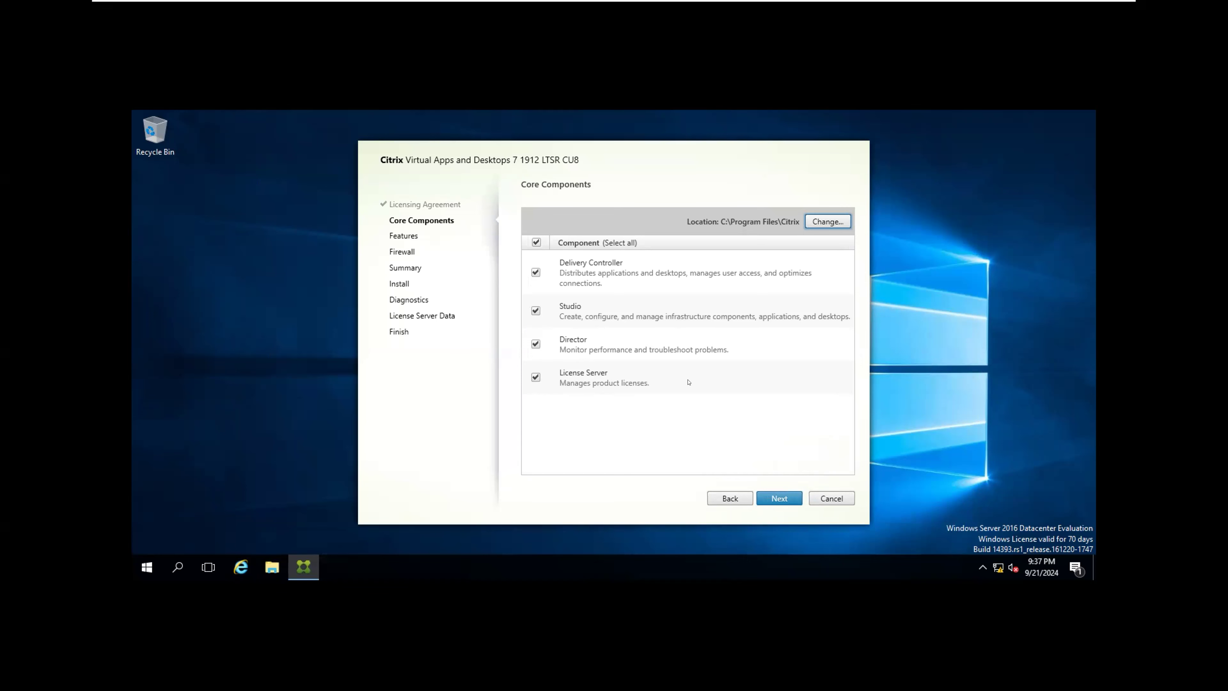
pyautogui.click(778, 497)
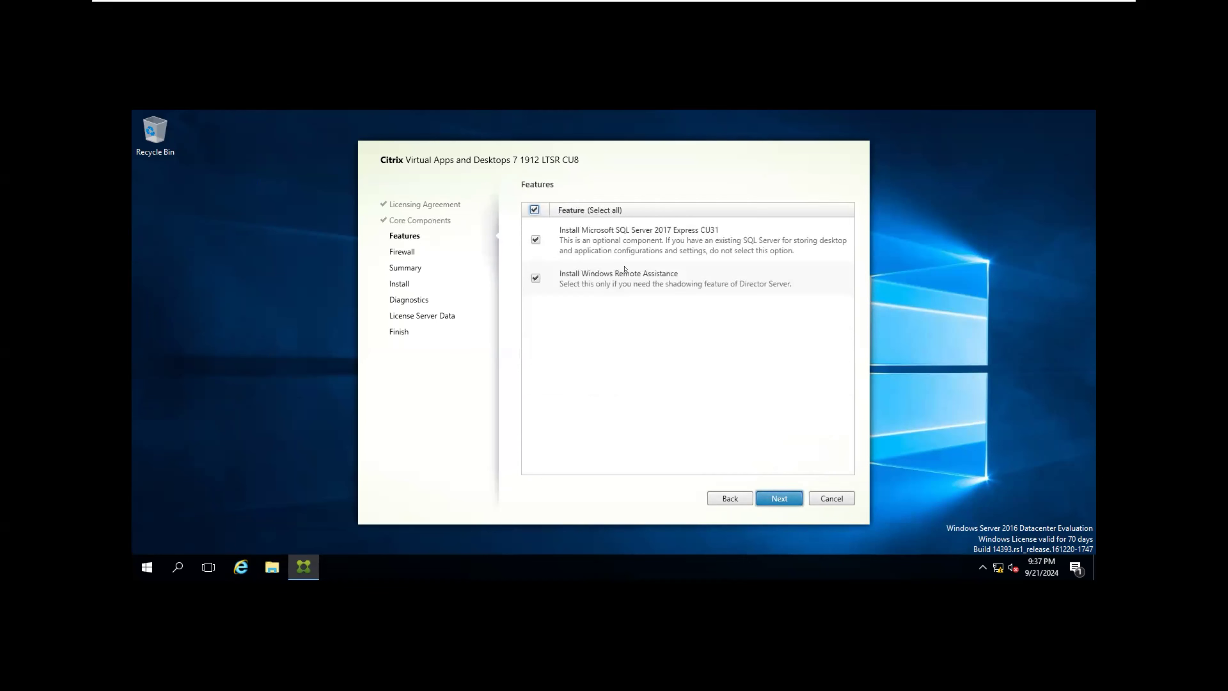
# Step: Keep both optional features, acknowledge the low-RAM warning, and keep automatic firewall rule creation
pyautogui.click(772, 498)
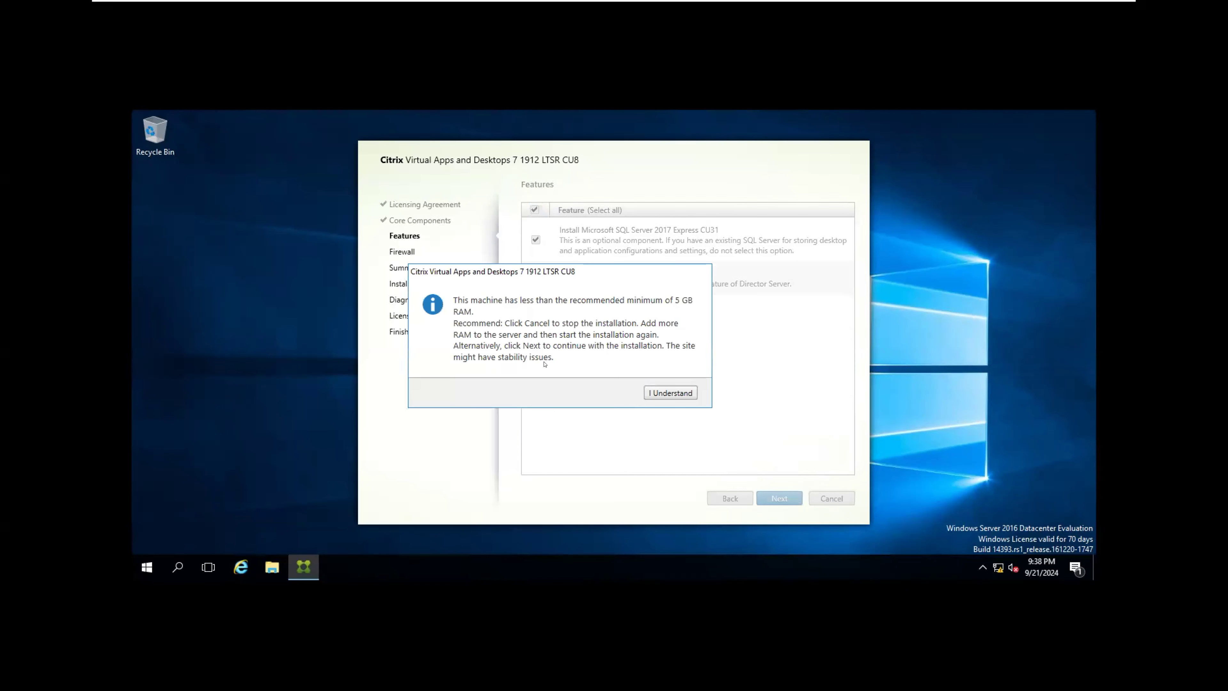
pyautogui.click(657, 393)
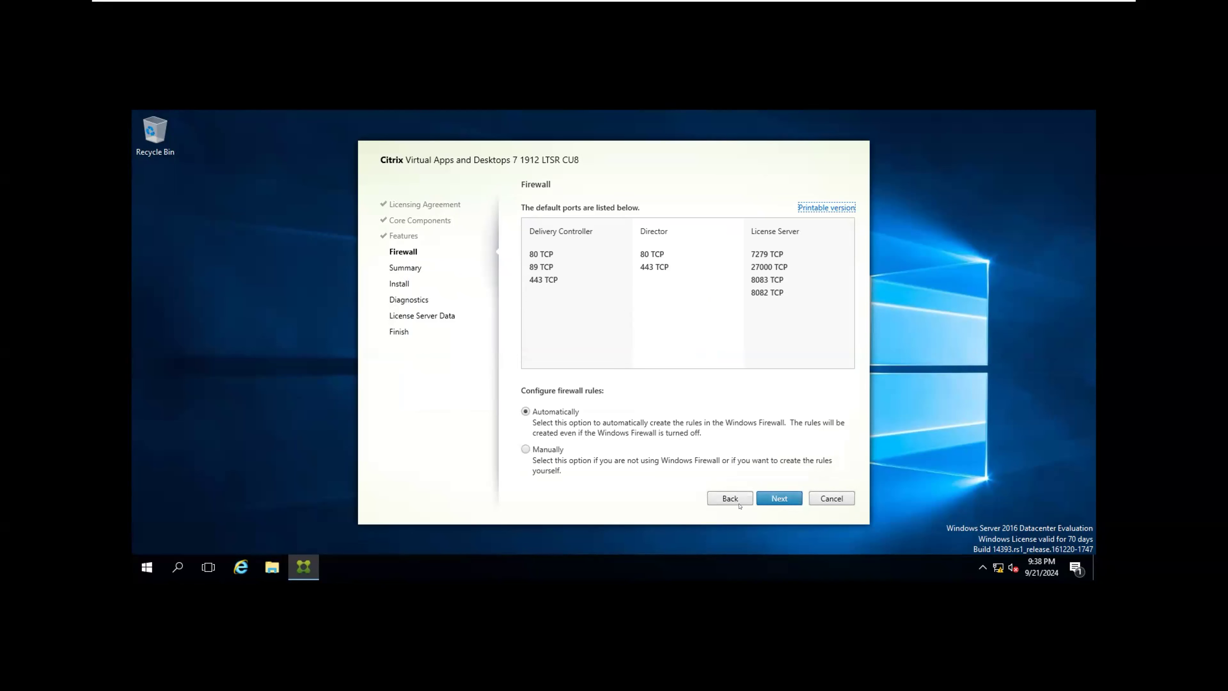
pyautogui.click(779, 498)
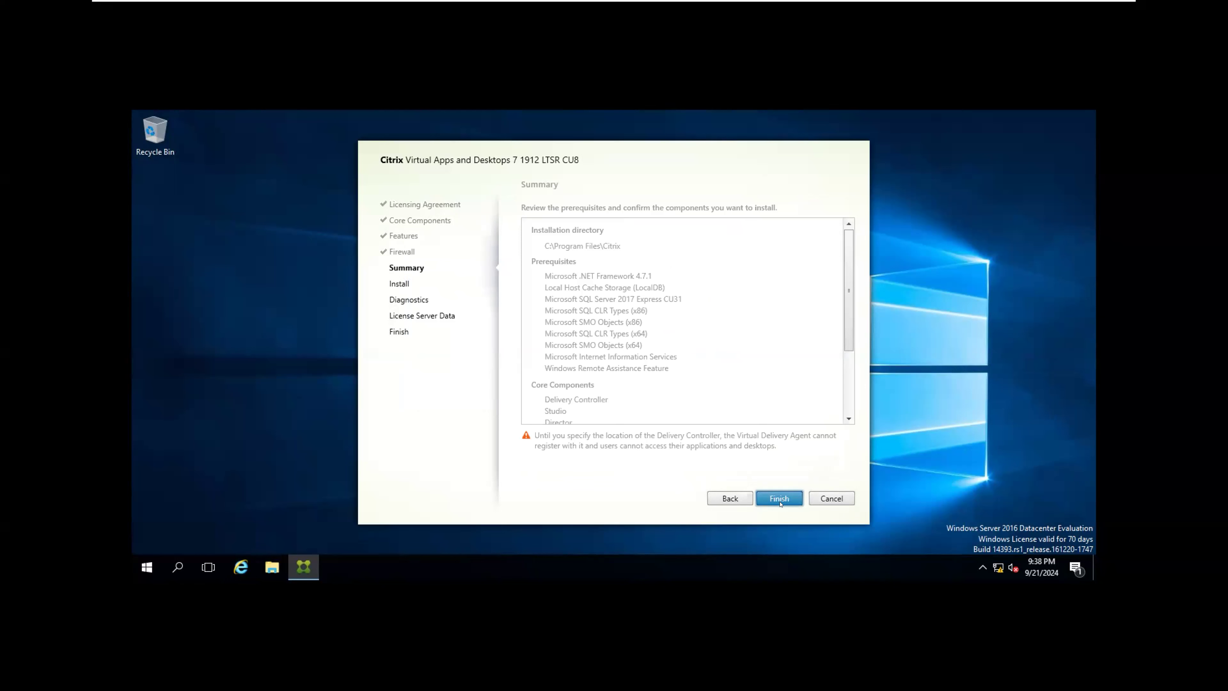
# Step: Confirm the Summary page to begin installing the prerequisites and core components
pyautogui.click(781, 502)
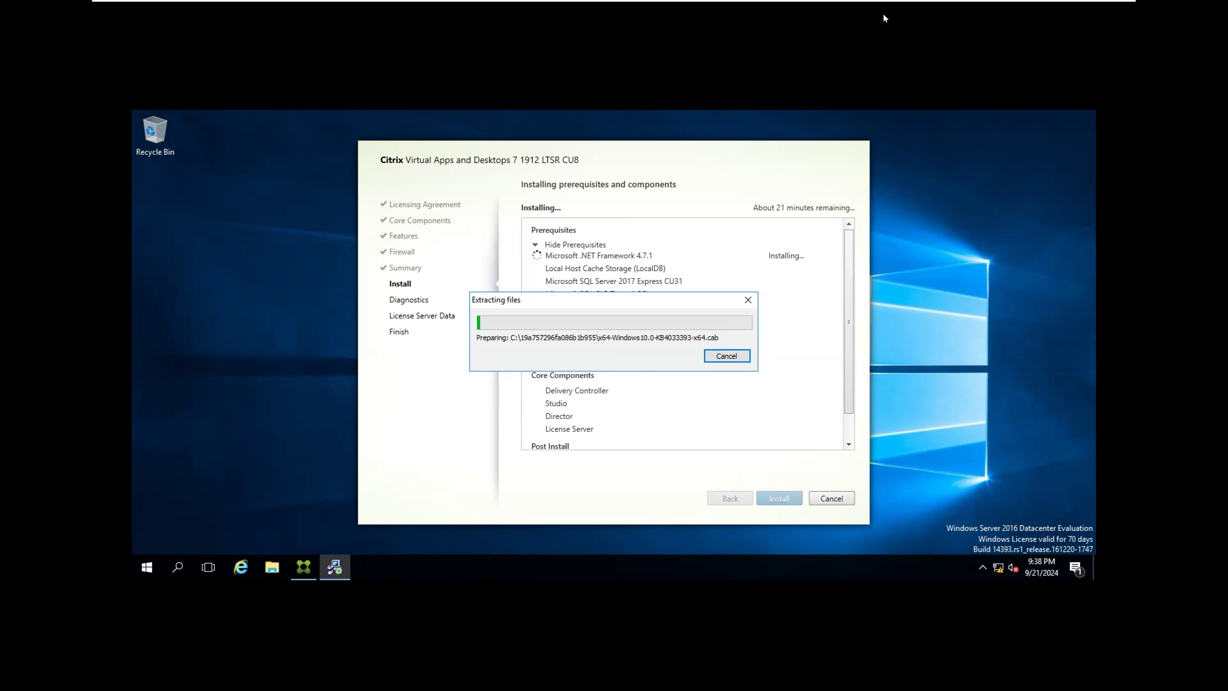
# Step: Minimize the full-screen VMware virtual machine window from its toolbar
pyautogui.moveTo(962, 6)
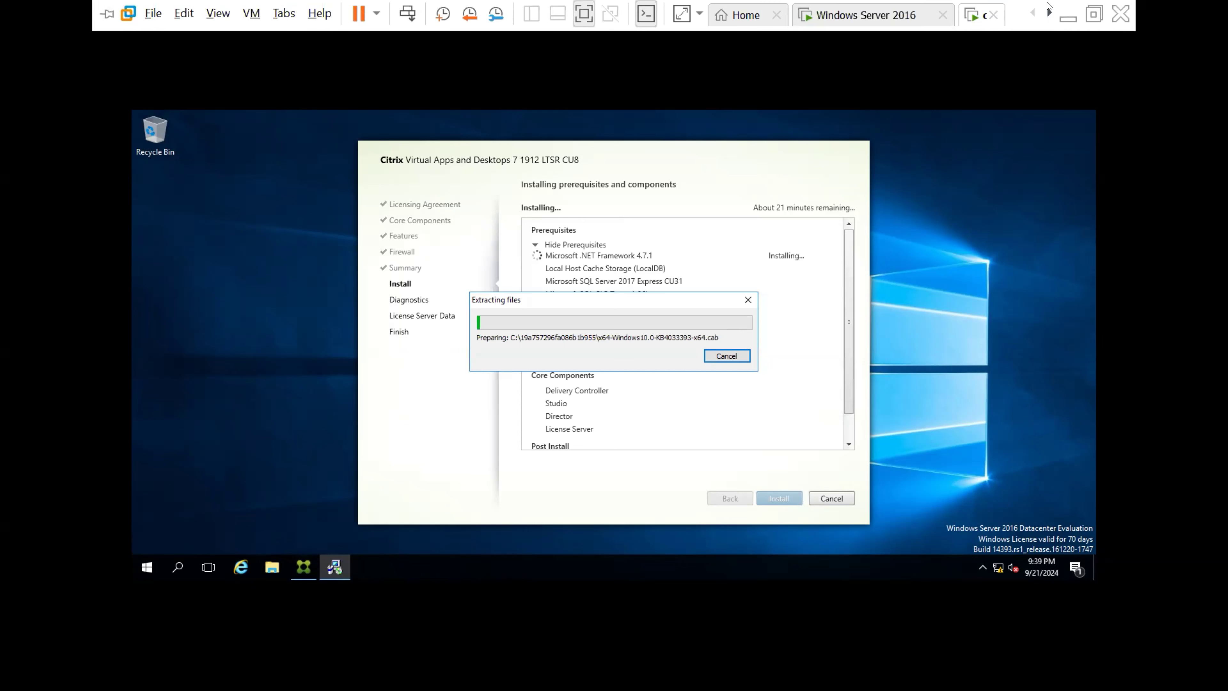
pyautogui.click(1067, 15)
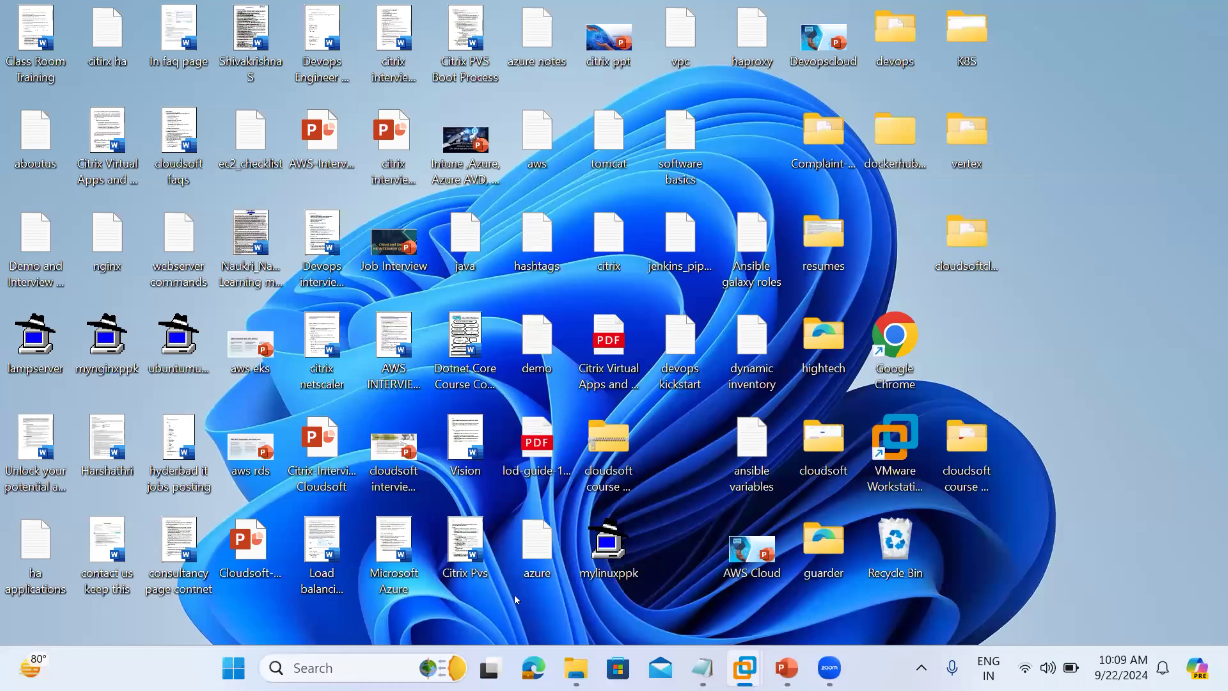
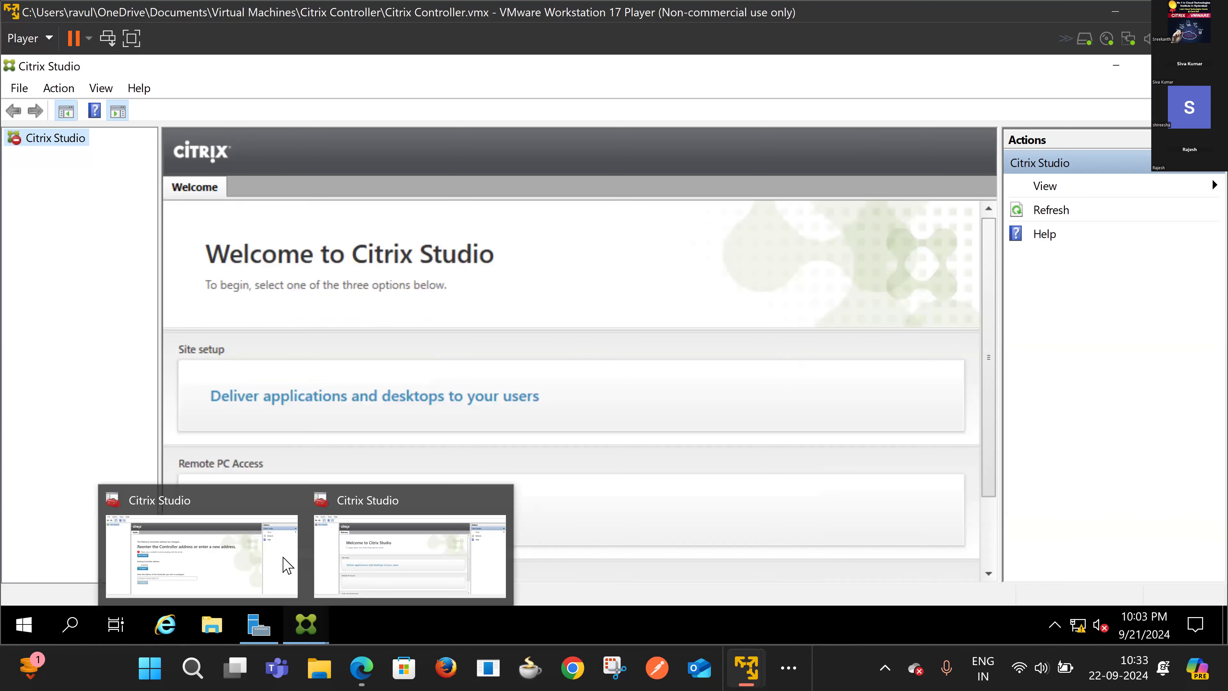
# Step: From the Citrix Studio Welcome page, launch Site Setup via 'Deliver applications and desktops to your users'
pyautogui.click(376, 572)
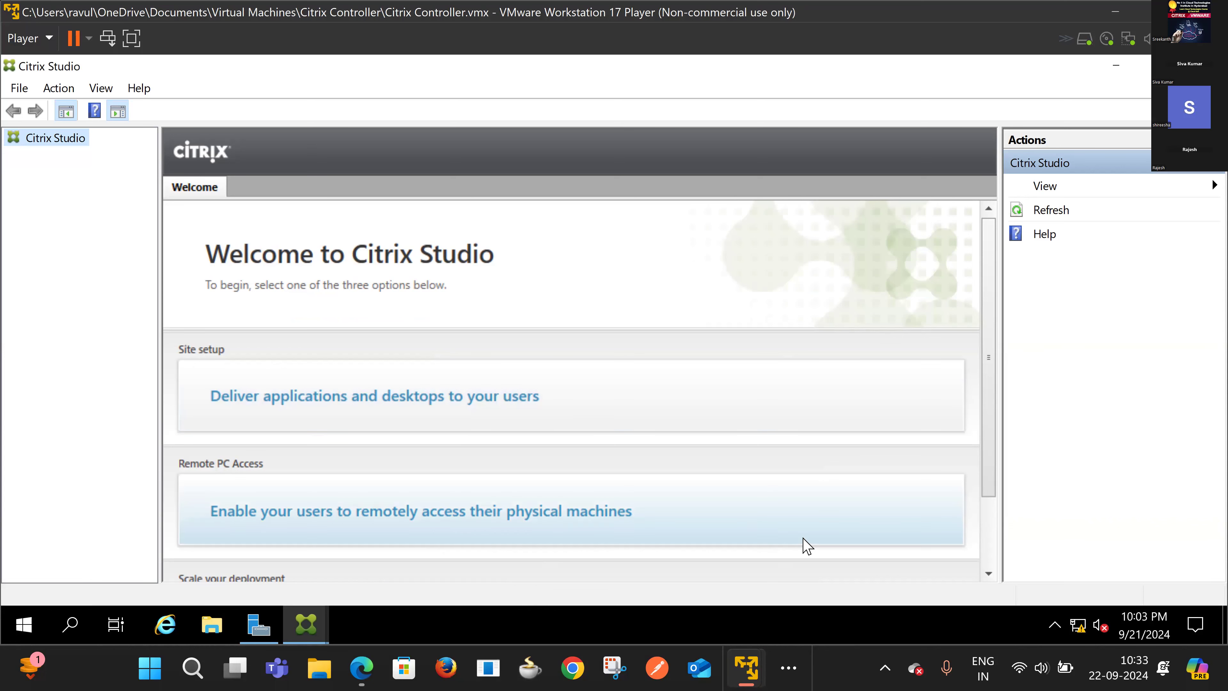
pyautogui.scroll(-2, 804, 544)
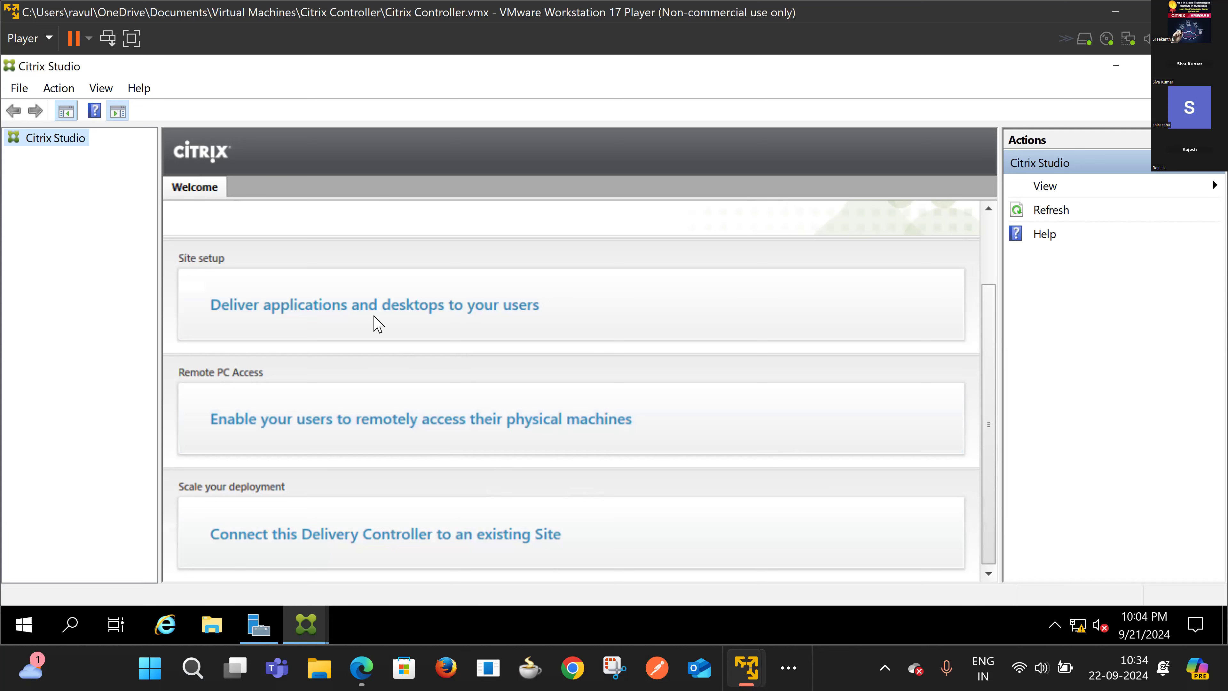
pyautogui.click(521, 315)
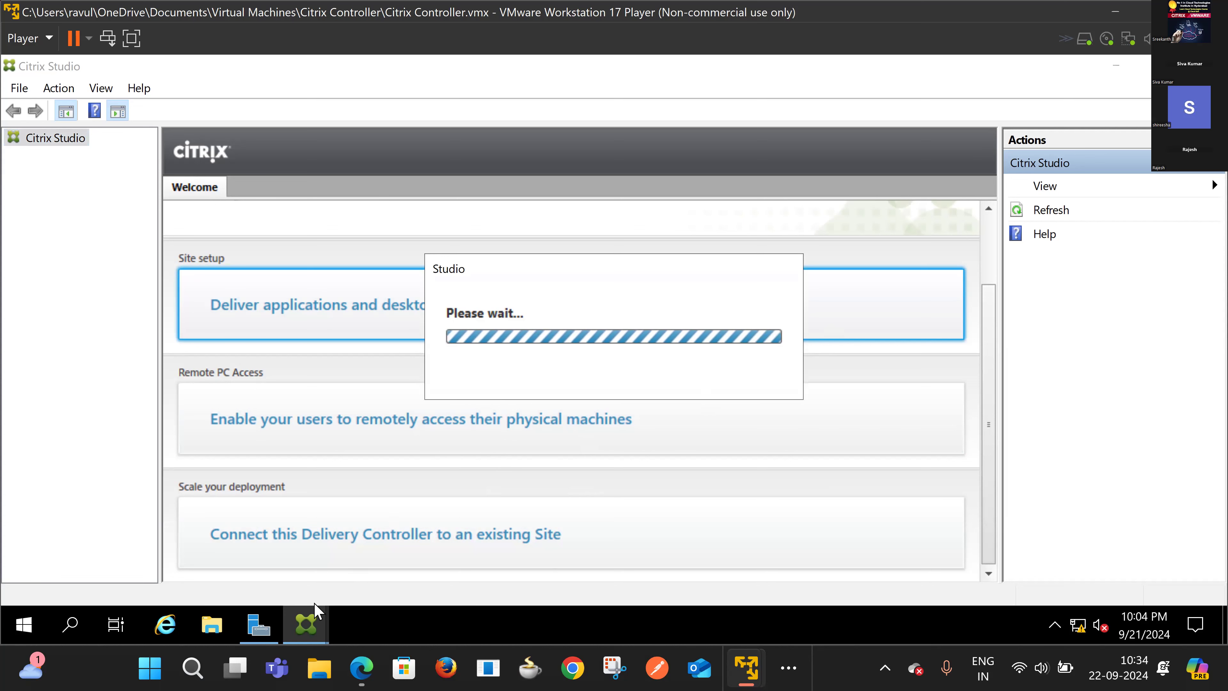
pyautogui.moveTo(306, 625)
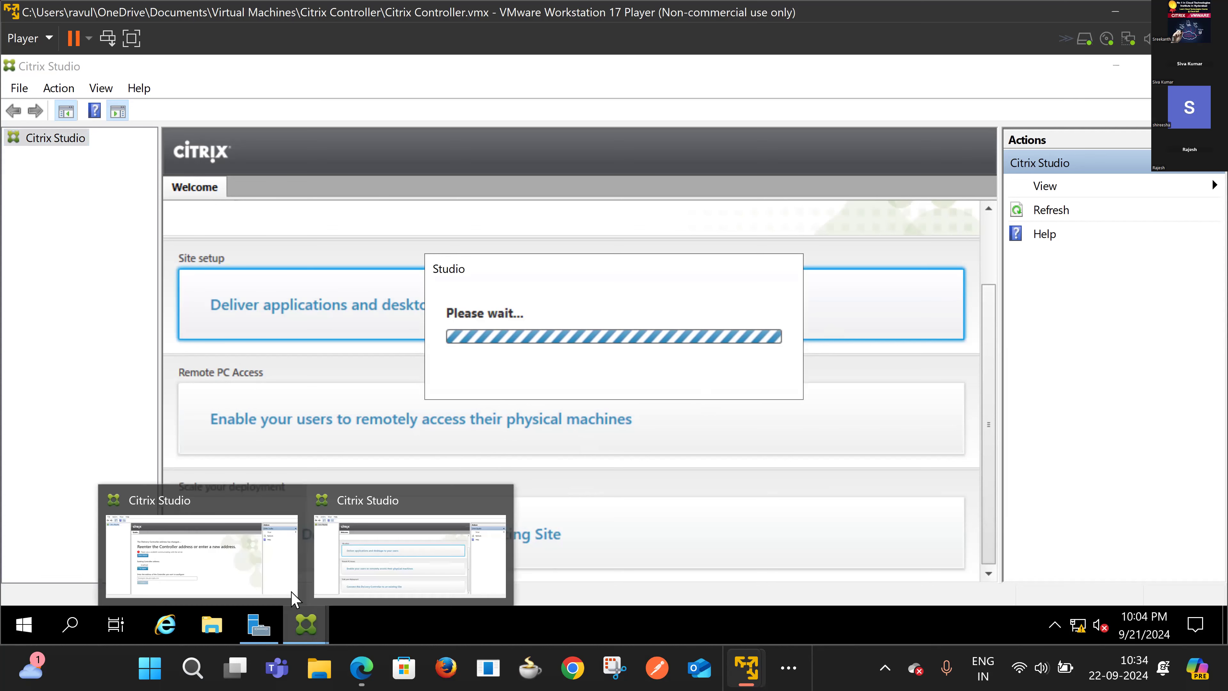
pyautogui.click(241, 566)
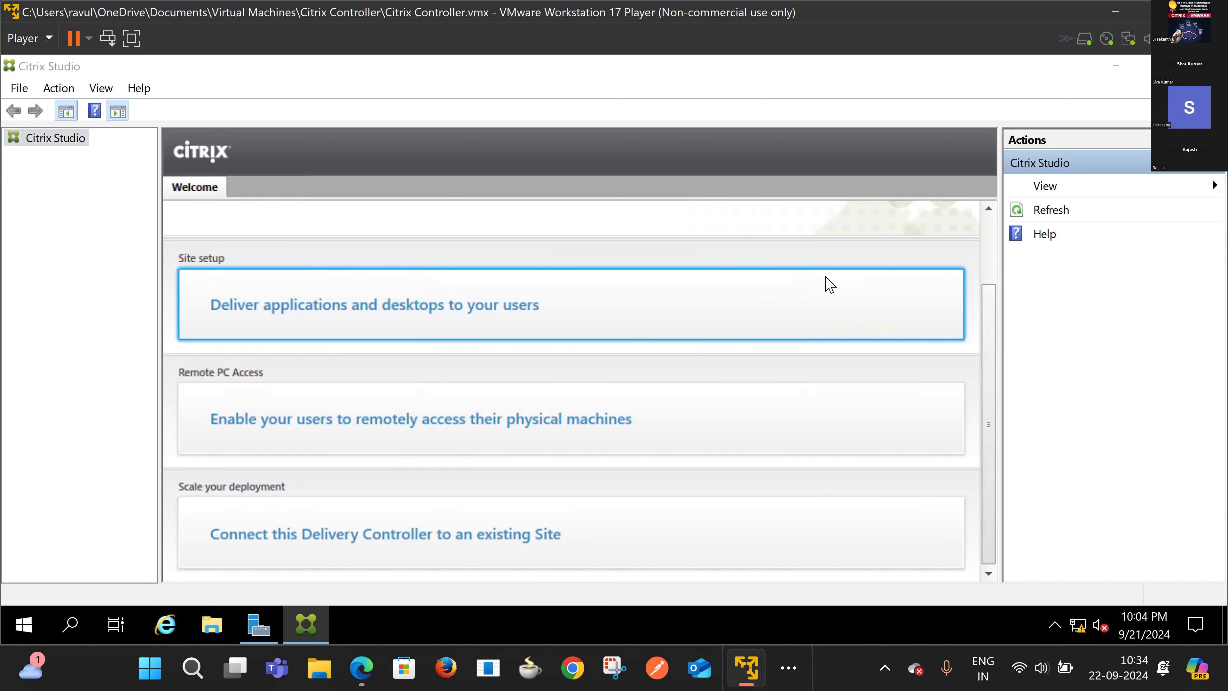
pyautogui.click(762, 285)
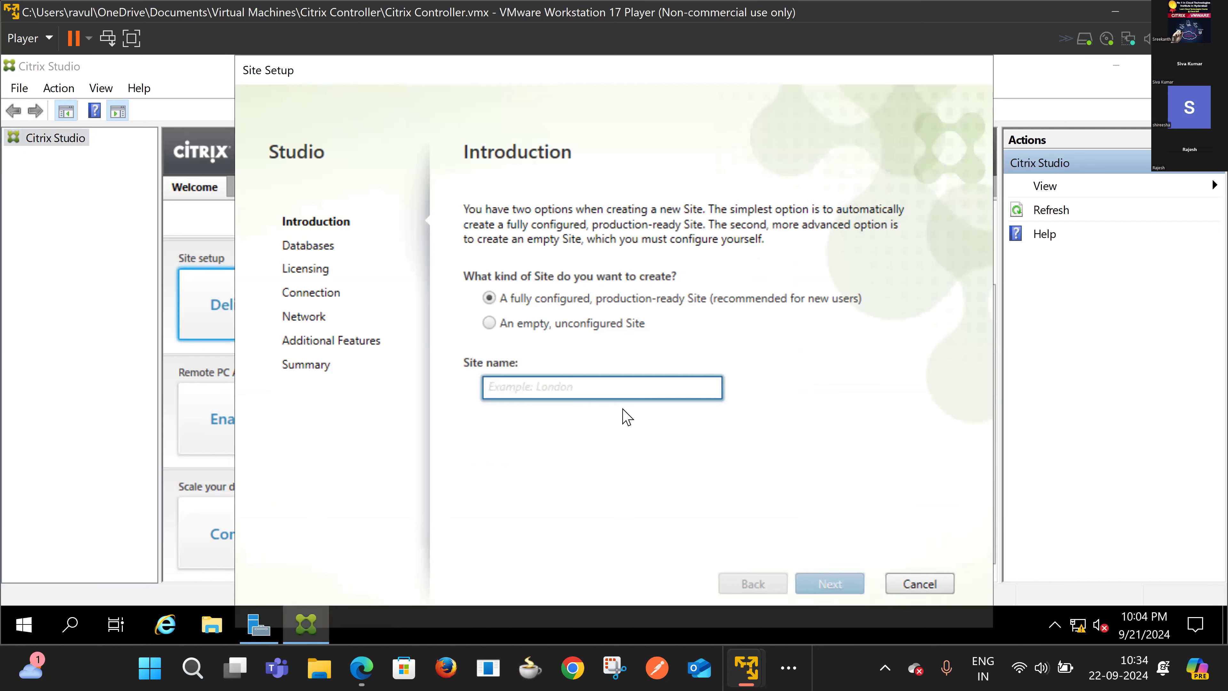
# Step: Keep the production-ready site, name it 'Hyderabad', and move on to Databases
pyautogui.click(578, 388)
pyautogui.write('HYDer')
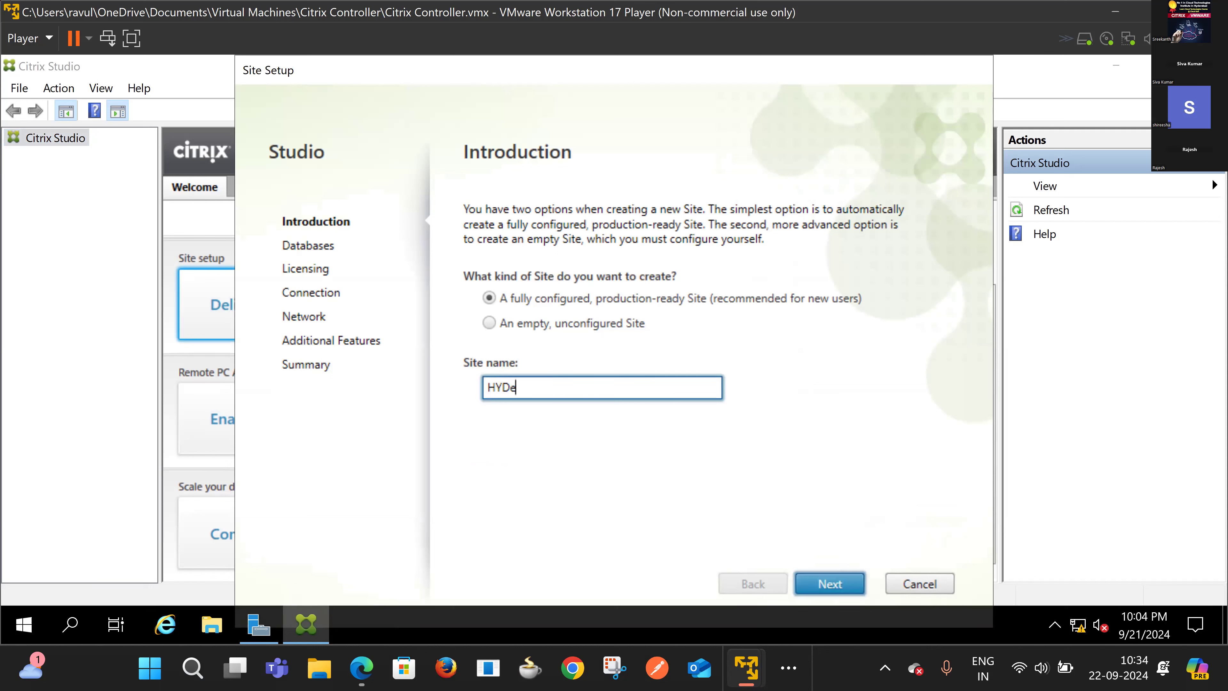
pyautogui.press('BackSpace')
pyautogui.press('BackSpace')
pyautogui.press('BackSpace')
pyautogui.press('BackSpace')
pyautogui.write('yderabad')
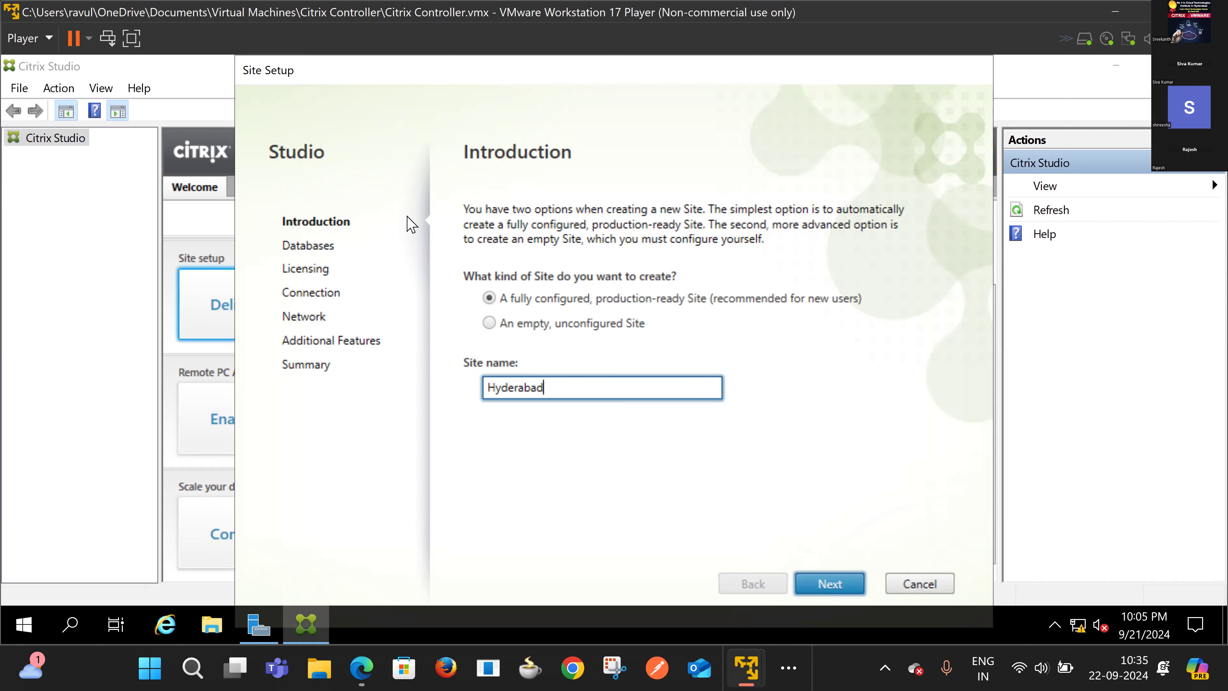
pyautogui.click(832, 585)
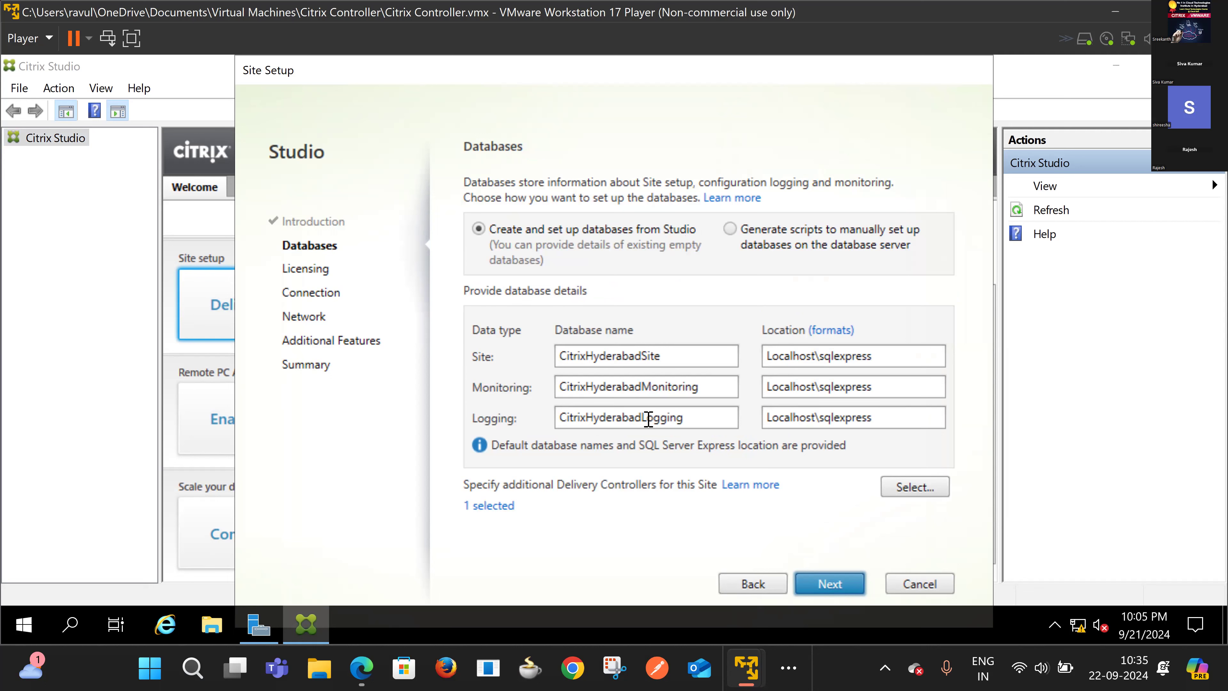
# Step: Accept the default Hyderabad databases and the free 30-day trial licence
pyautogui.click(828, 582)
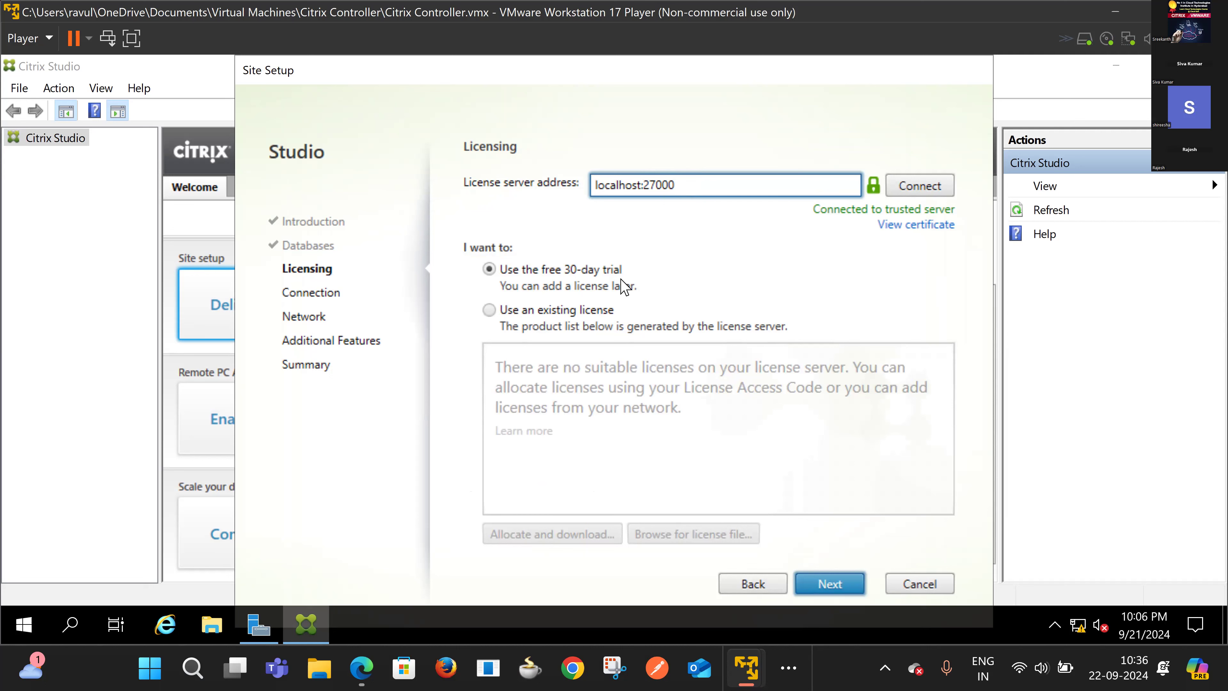
pyautogui.click(838, 590)
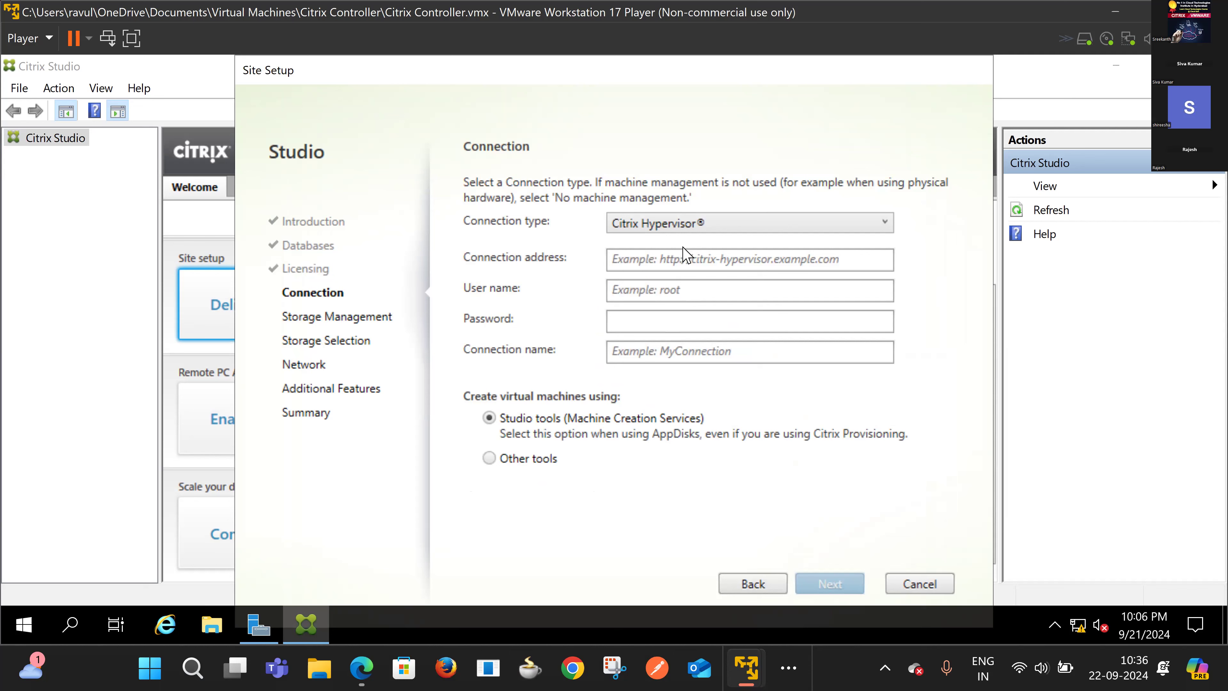
# Step: Review the connection type options and choose No machine management
pyautogui.click(717, 234)
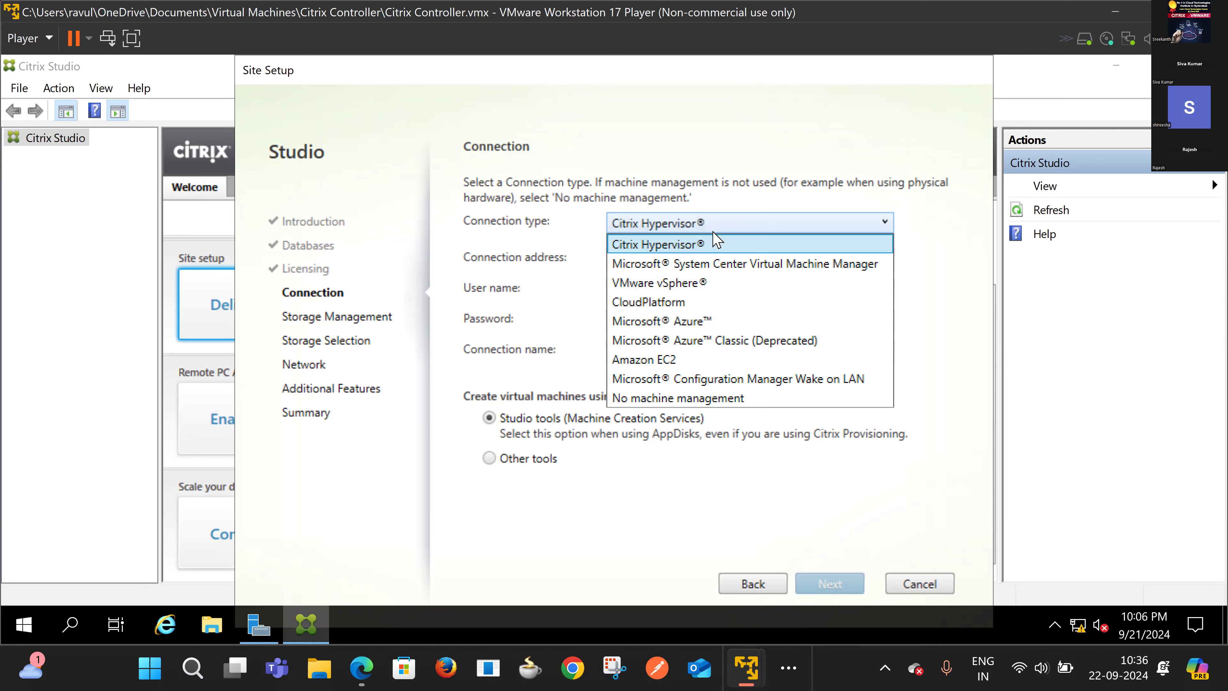
pyautogui.click(720, 243)
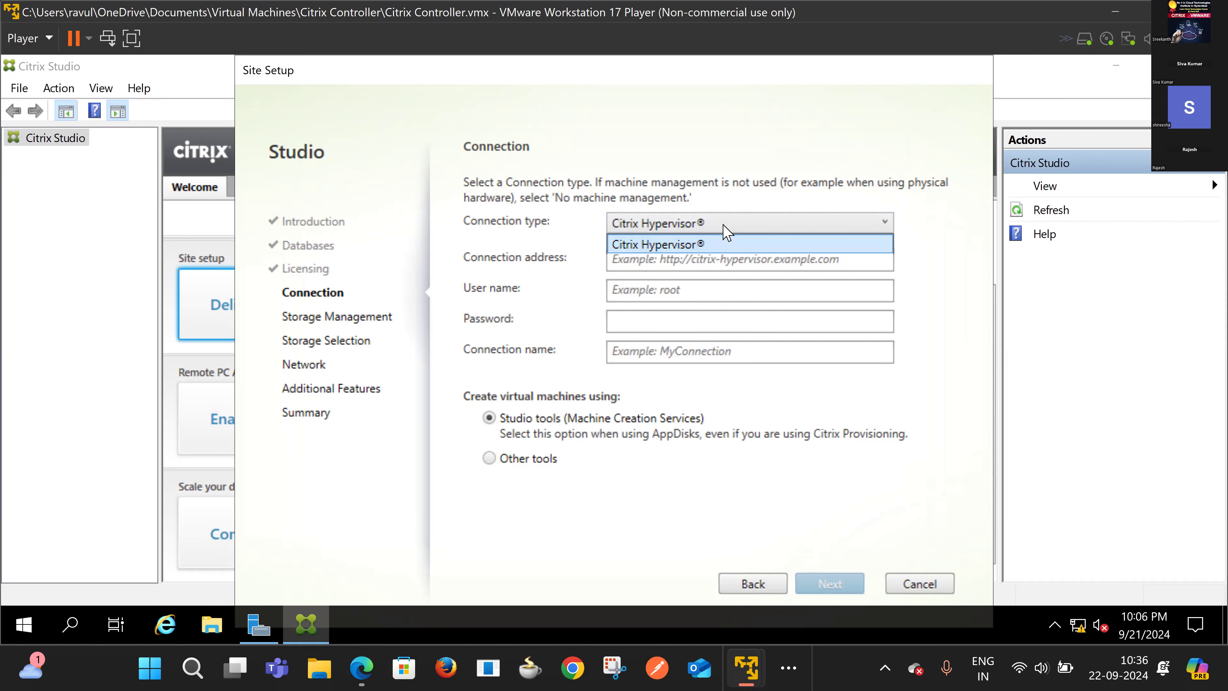
pyautogui.click(727, 232)
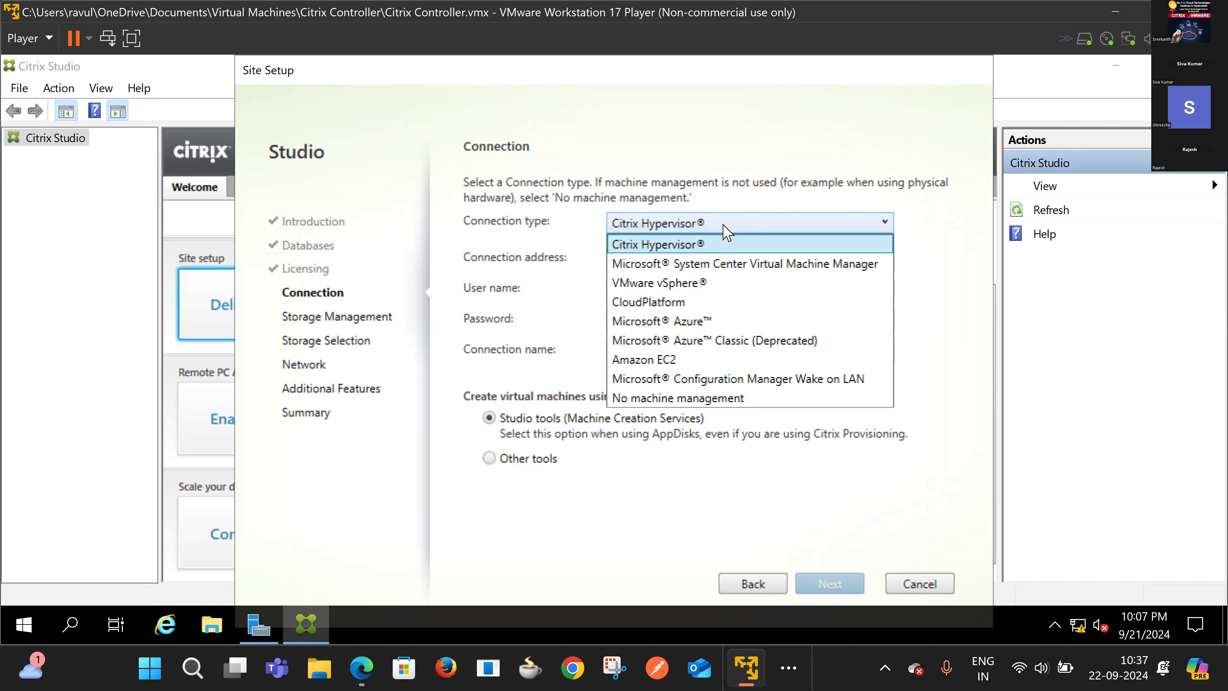
pyautogui.click(720, 223)
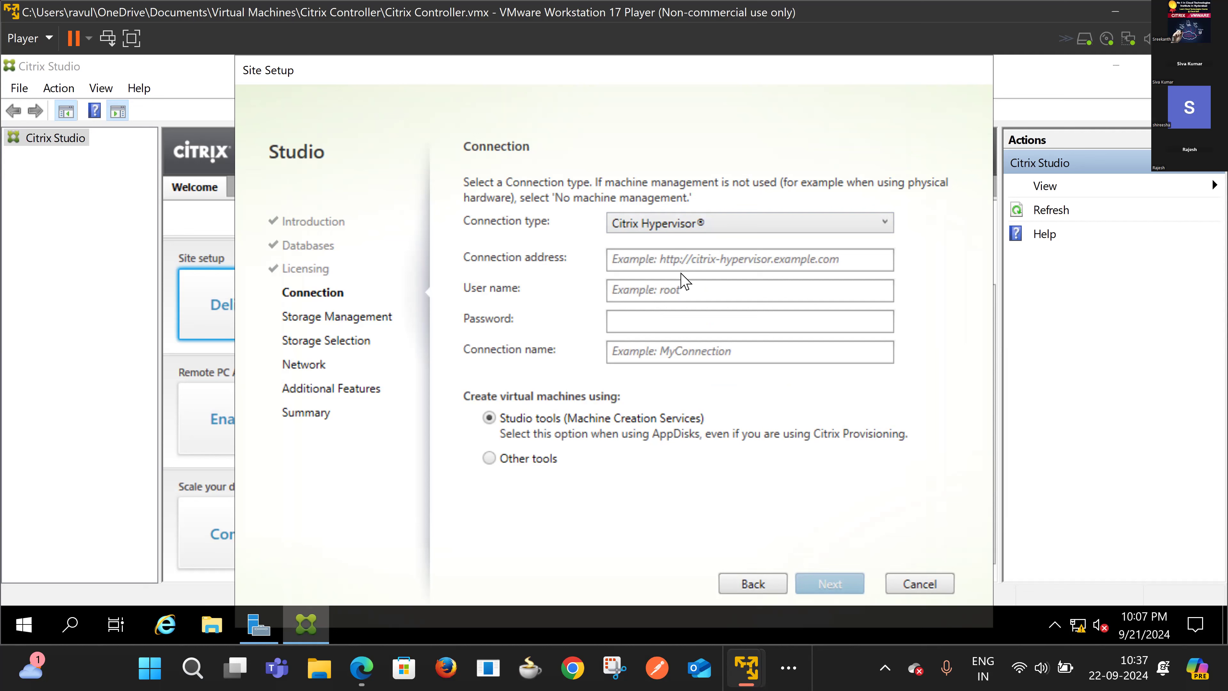
pyautogui.click(679, 228)
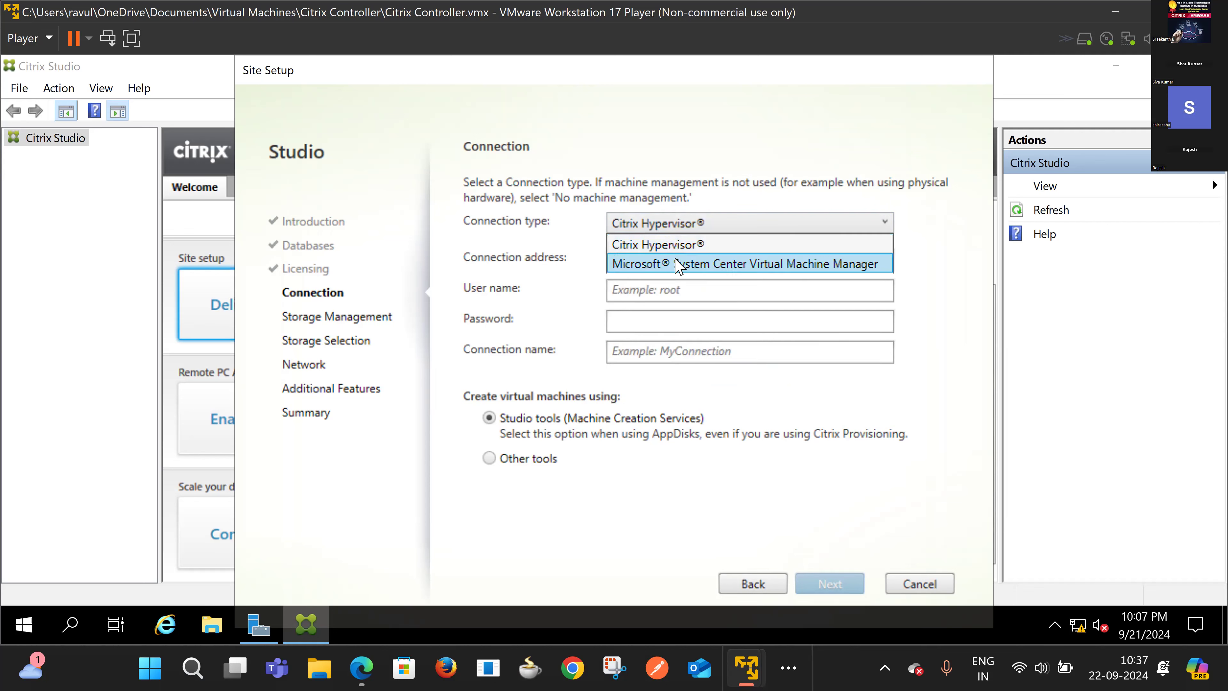
pyautogui.click(666, 229)
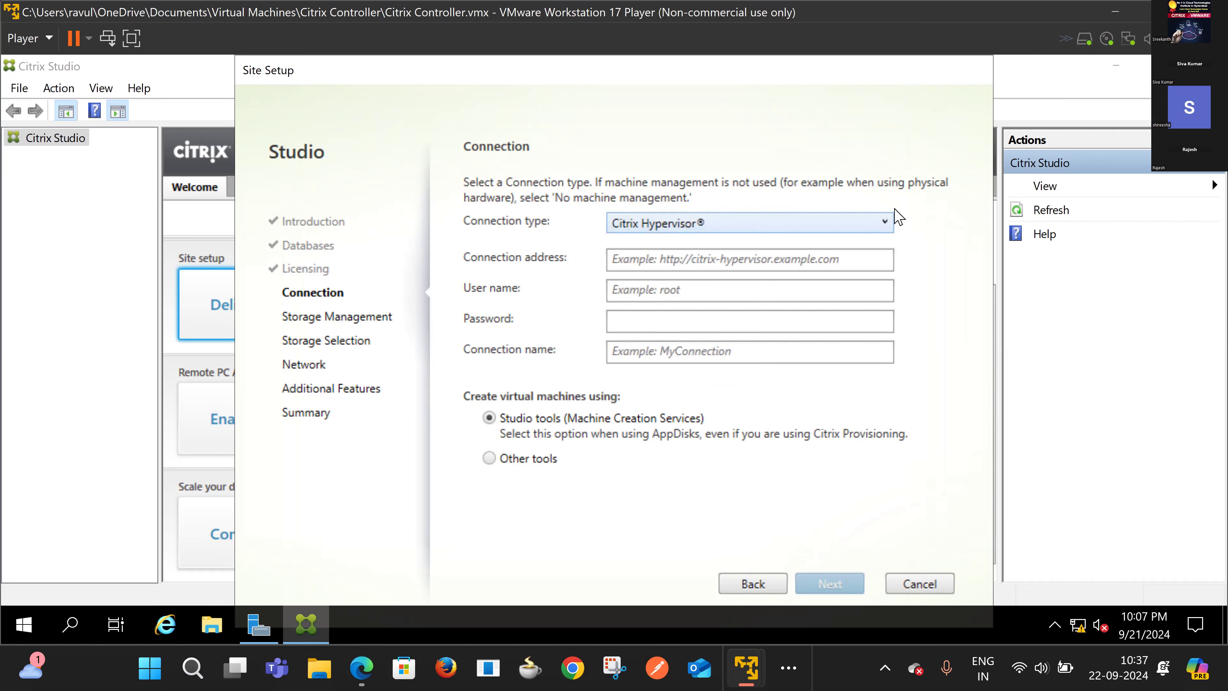
pyautogui.click(884, 222)
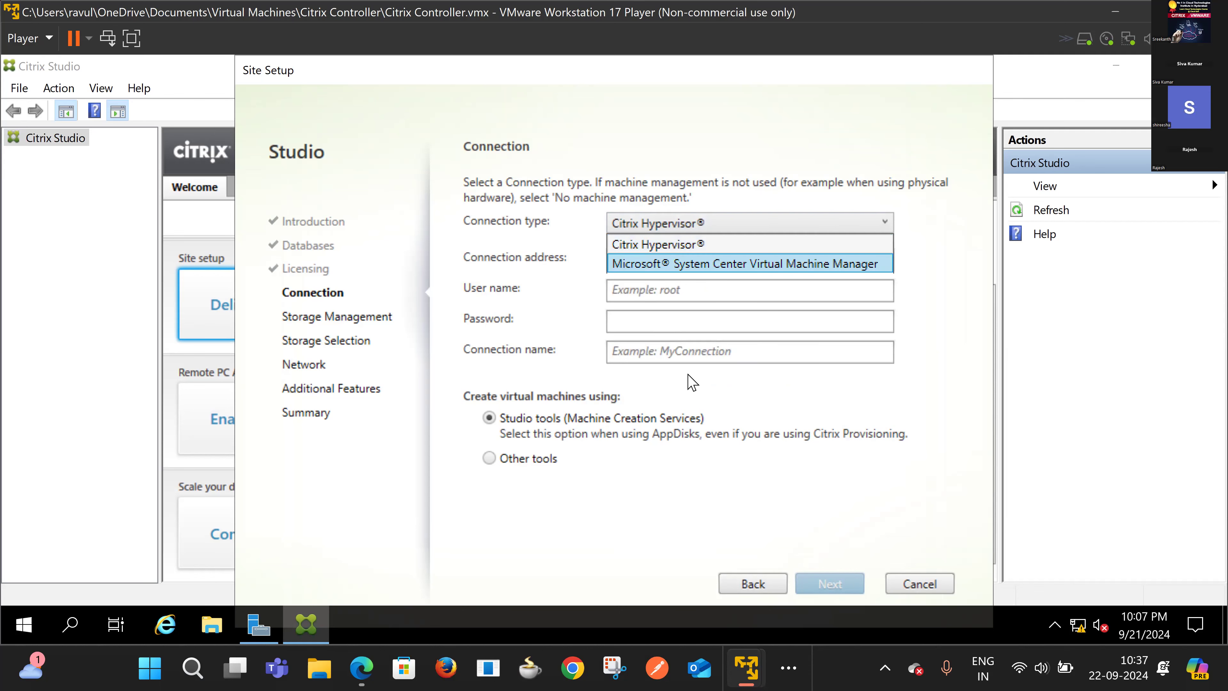
pyautogui.click(816, 227)
pyautogui.click(817, 227)
pyautogui.click(818, 227)
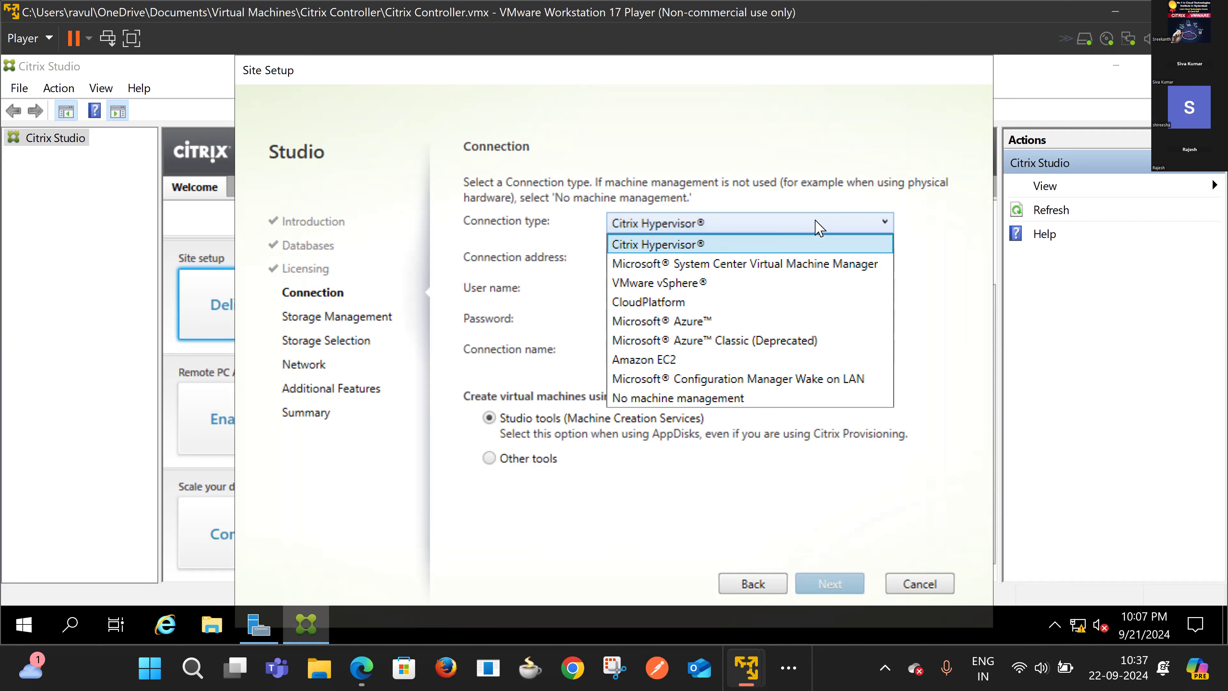
pyautogui.click(817, 228)
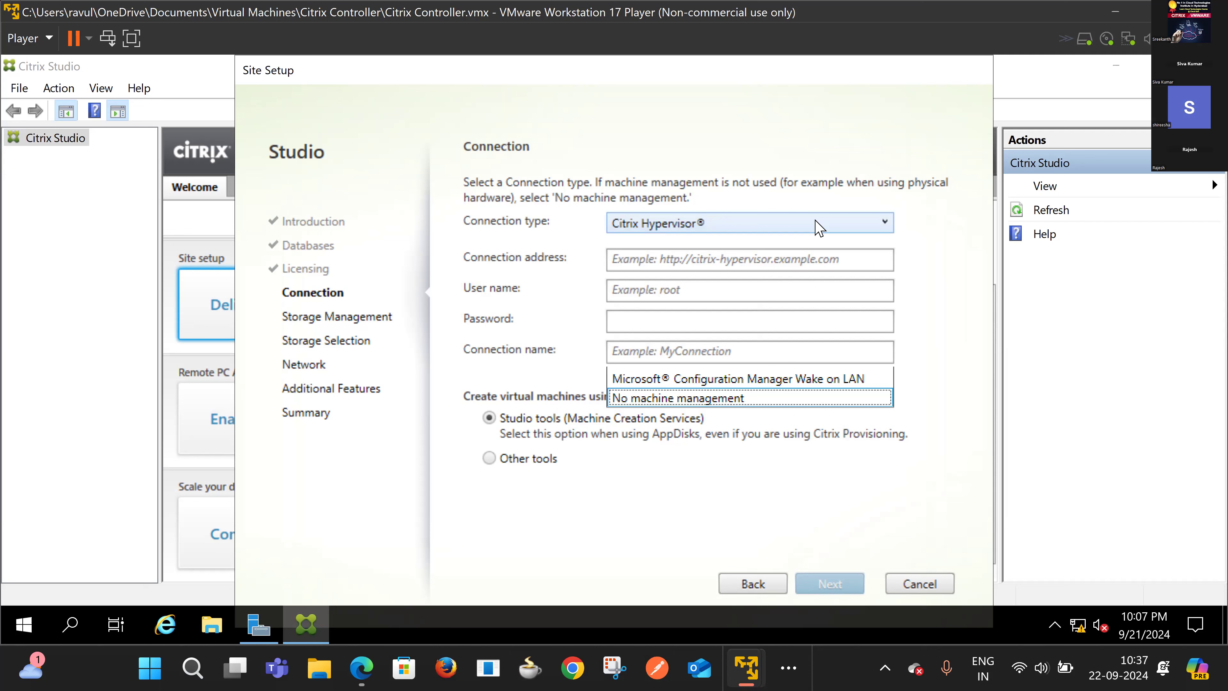
pyautogui.press('Return')
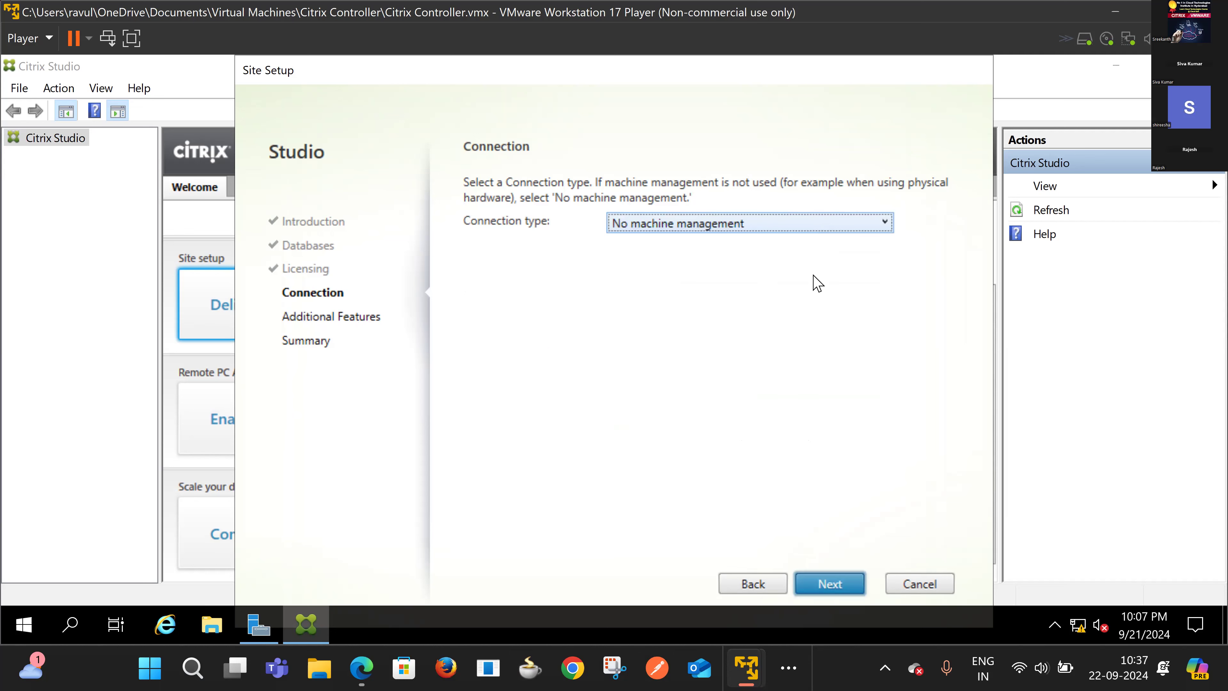
# Step: Continue past Connection, leaving AppDNA and App-V Publishing disabled, to reach Summary
pyautogui.click(822, 583)
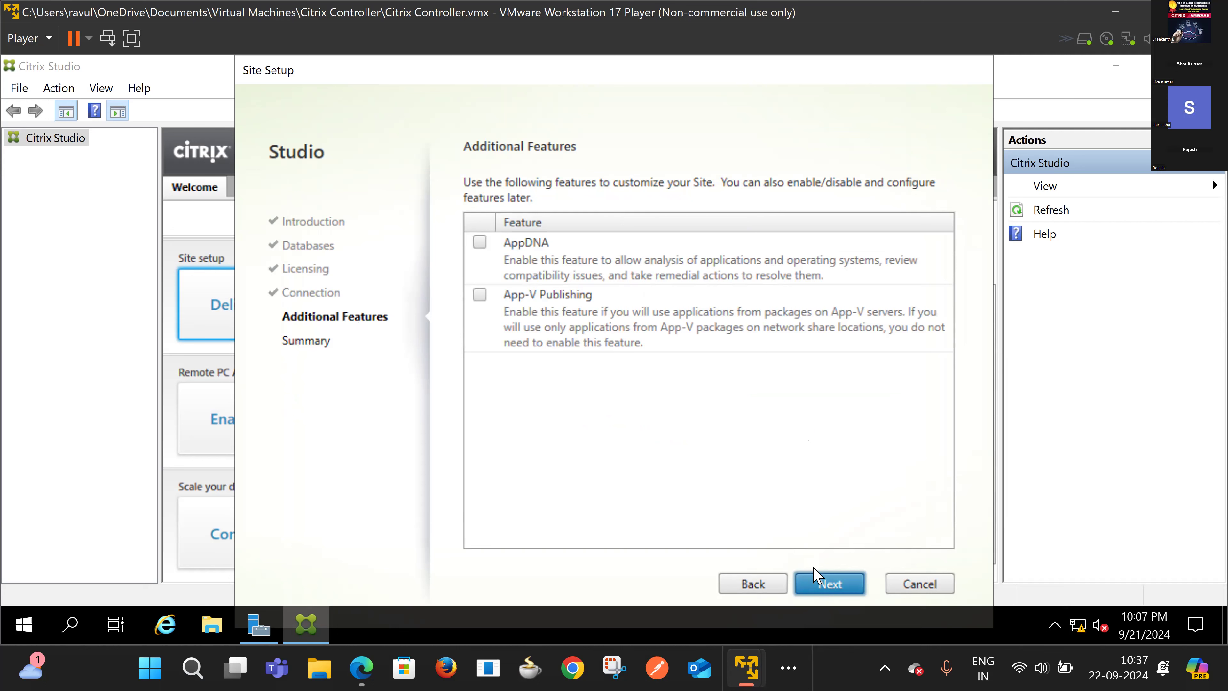
pyautogui.click(824, 591)
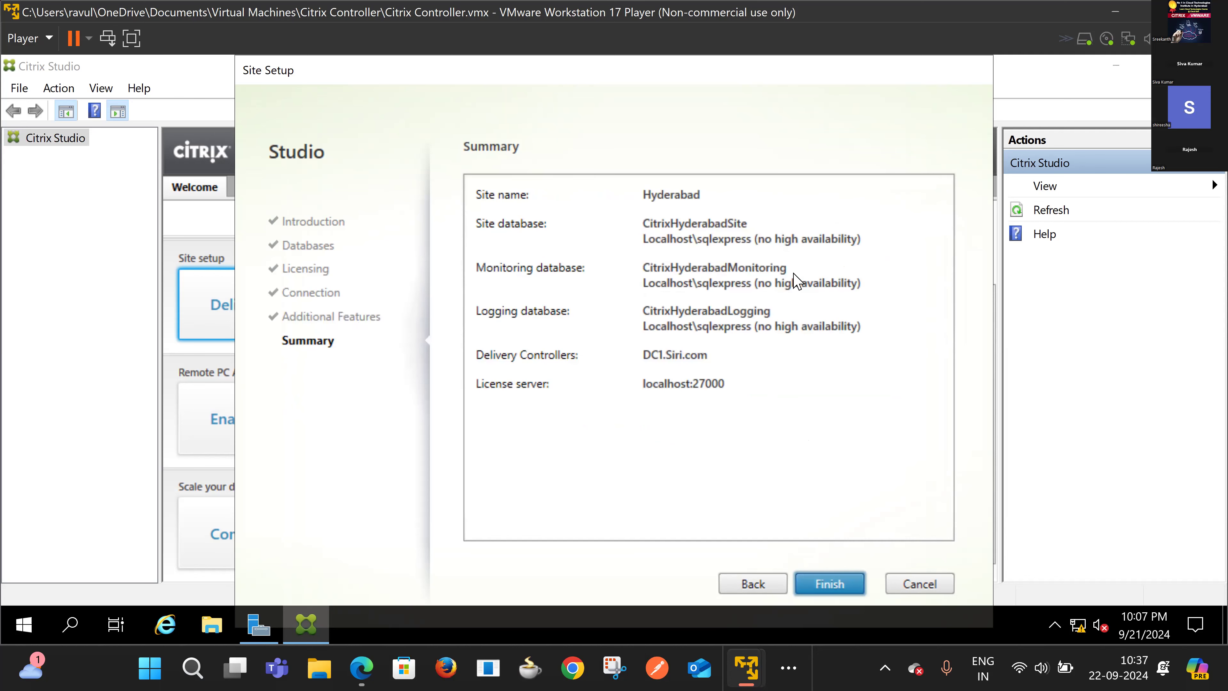
# Step: Finish the wizard and wait until the Hyderabad site reports Configuration Successful
pyautogui.click(816, 587)
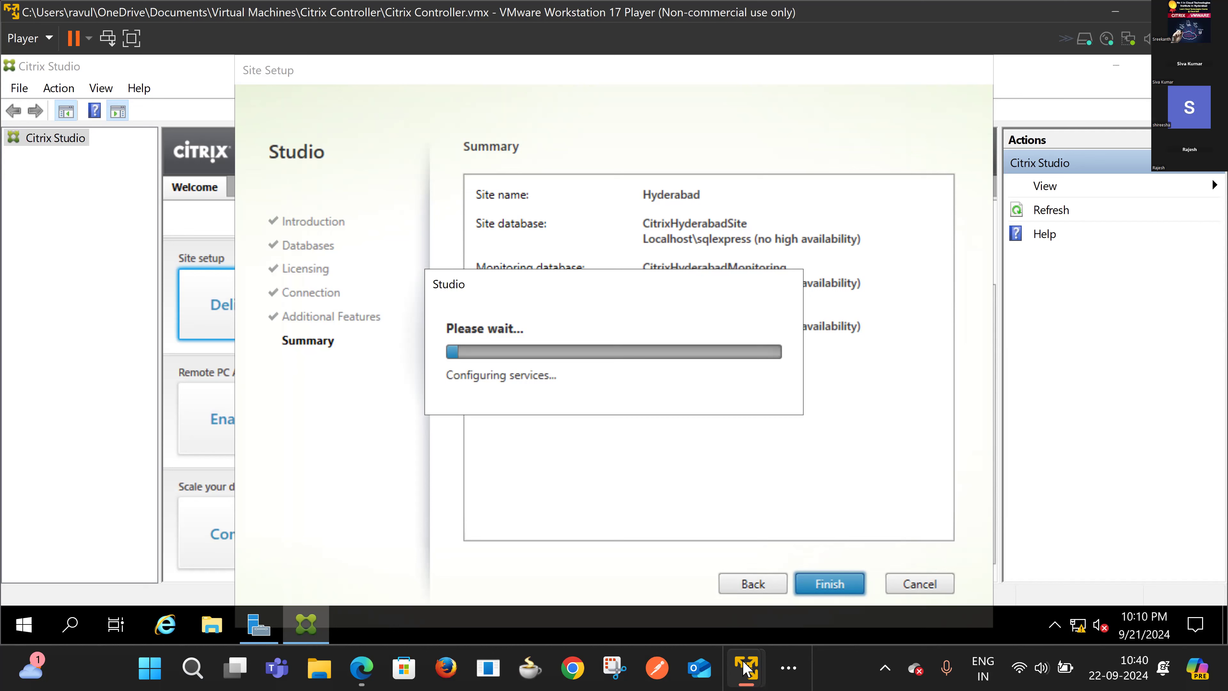
pyautogui.moveTo(745, 669)
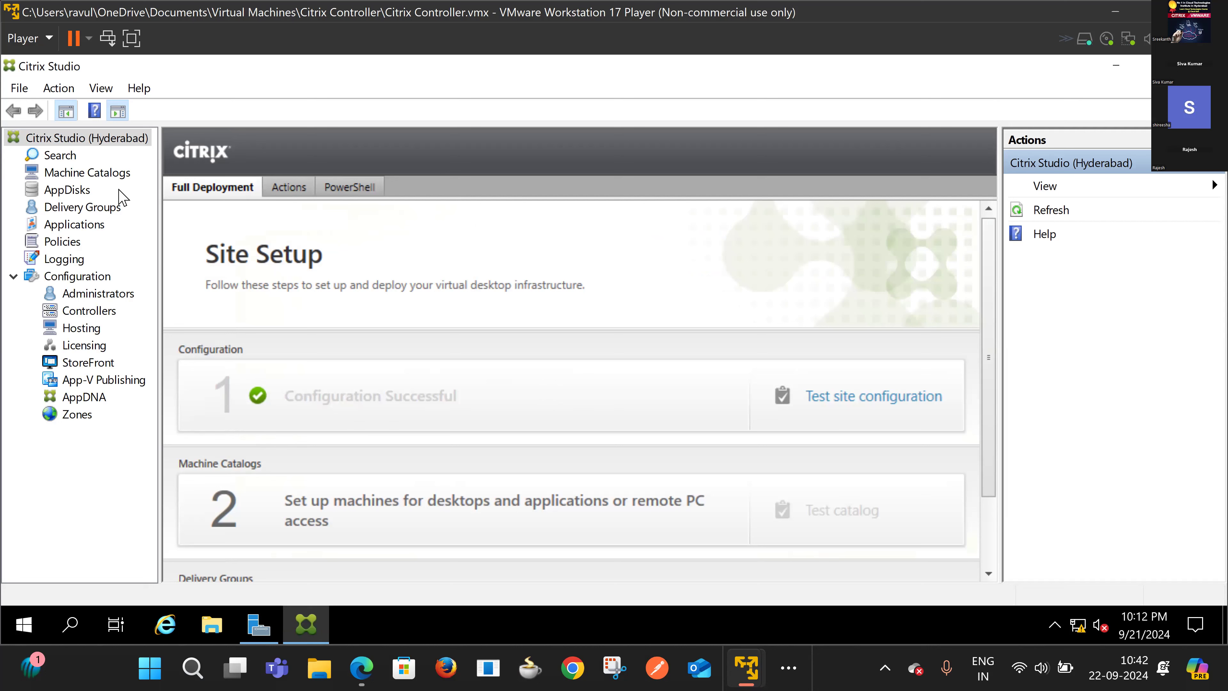
# Step: Browse the Machine Catalogs and Delivery Groups nodes, then open the Policies node
pyautogui.click(68, 175)
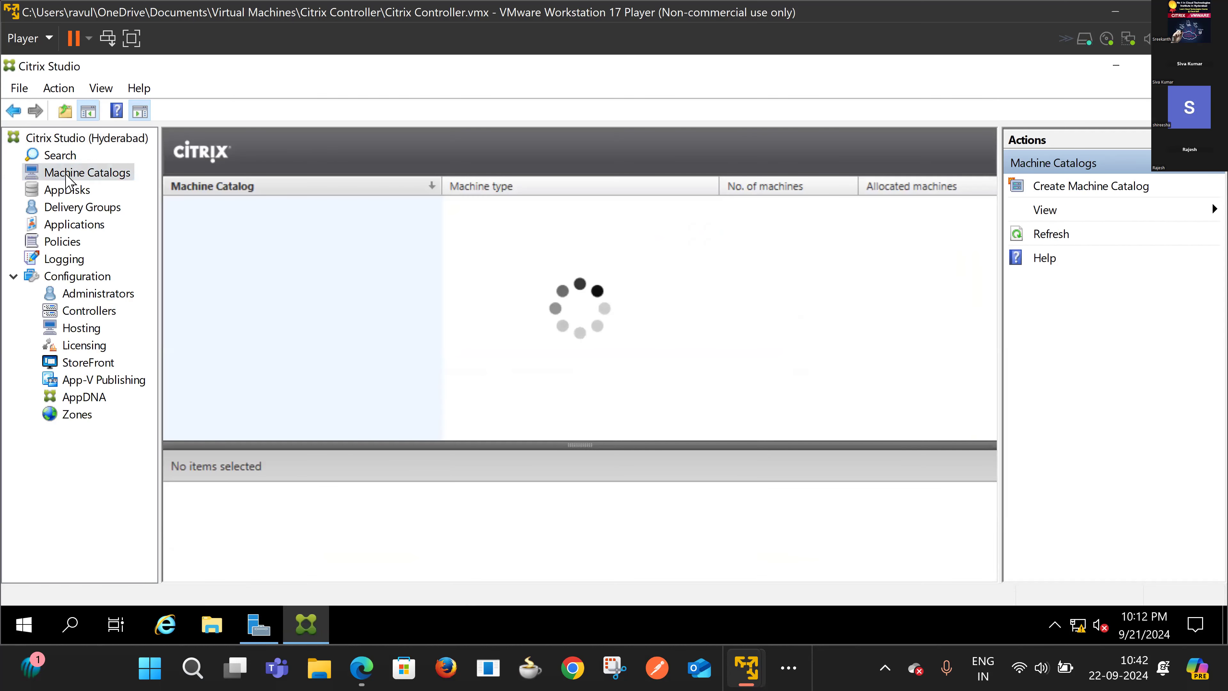
pyautogui.click(71, 204)
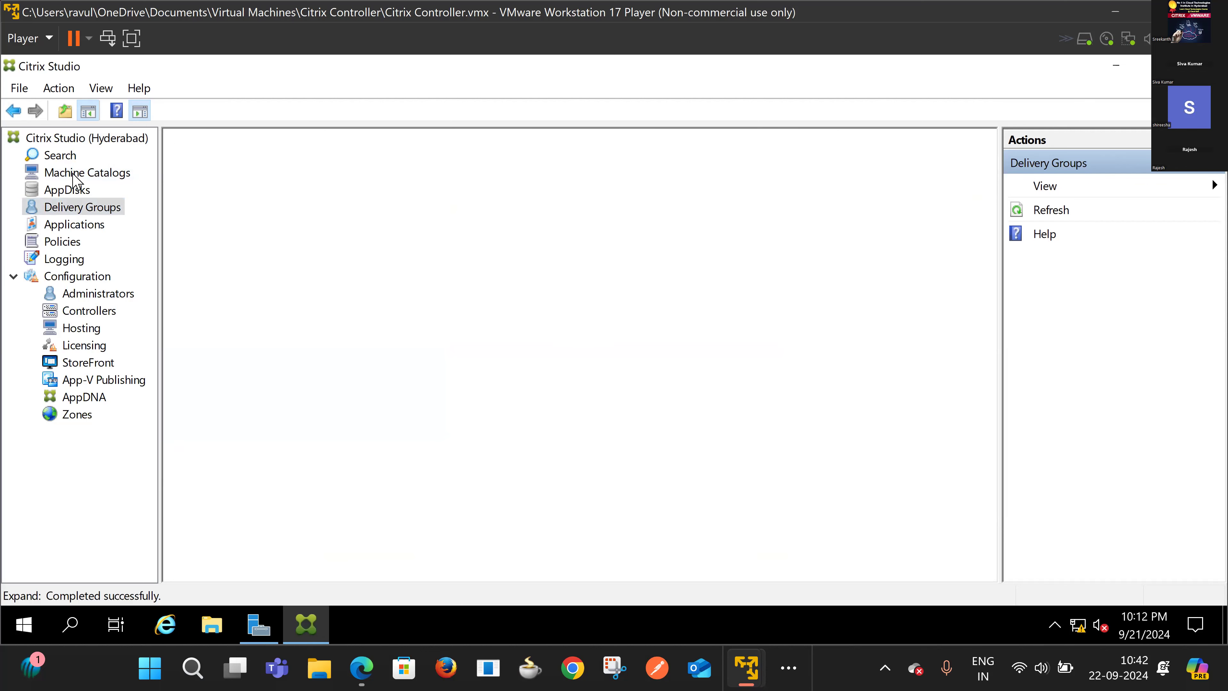
pyautogui.click(76, 176)
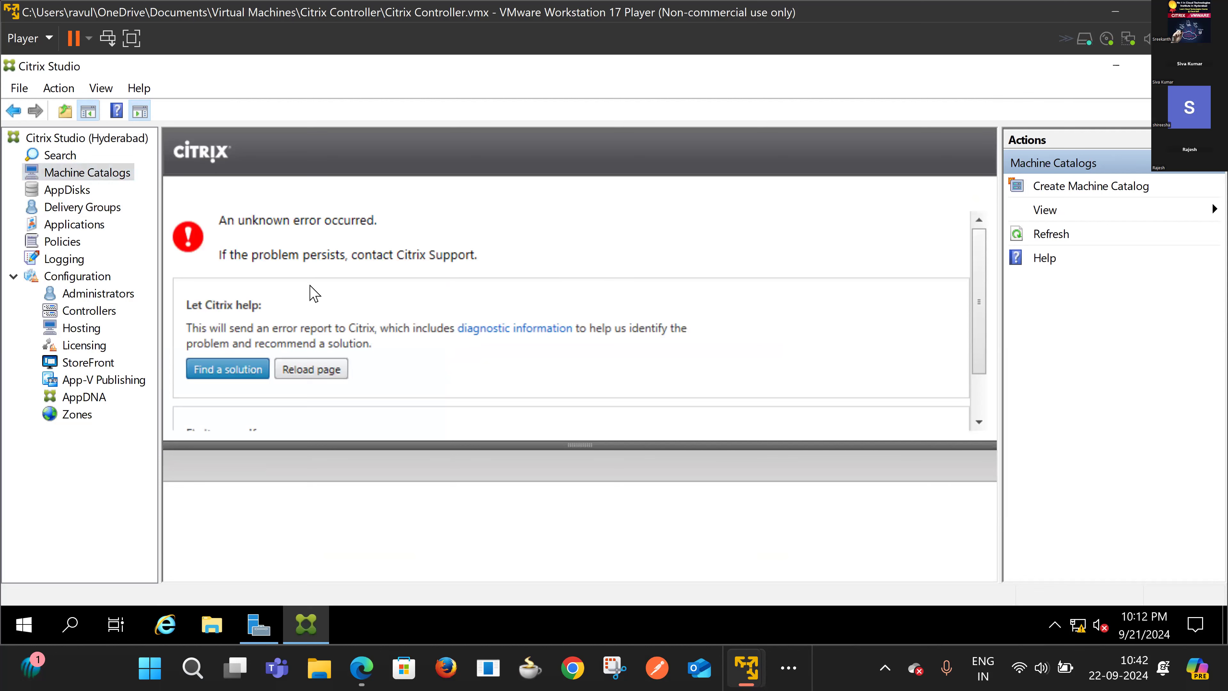
pyautogui.scroll(-2, 313, 292)
pyautogui.scroll(2, 316, 298)
pyautogui.scroll(-2, 317, 301)
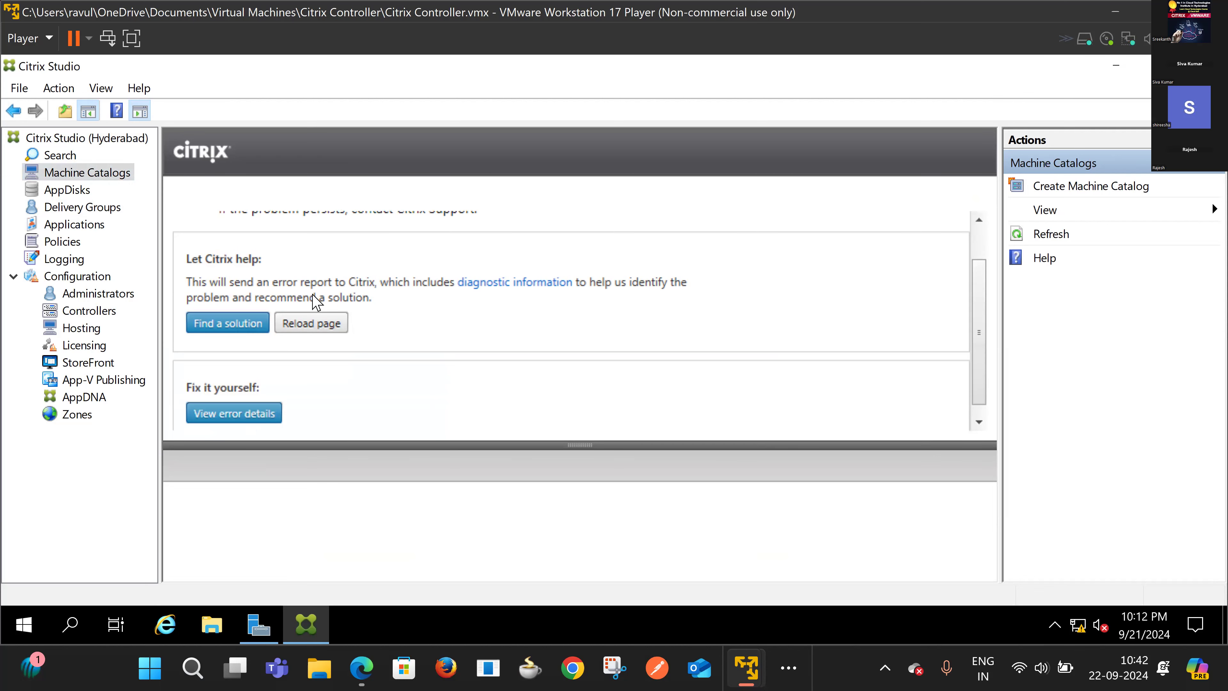
pyautogui.scroll(-1, 316, 303)
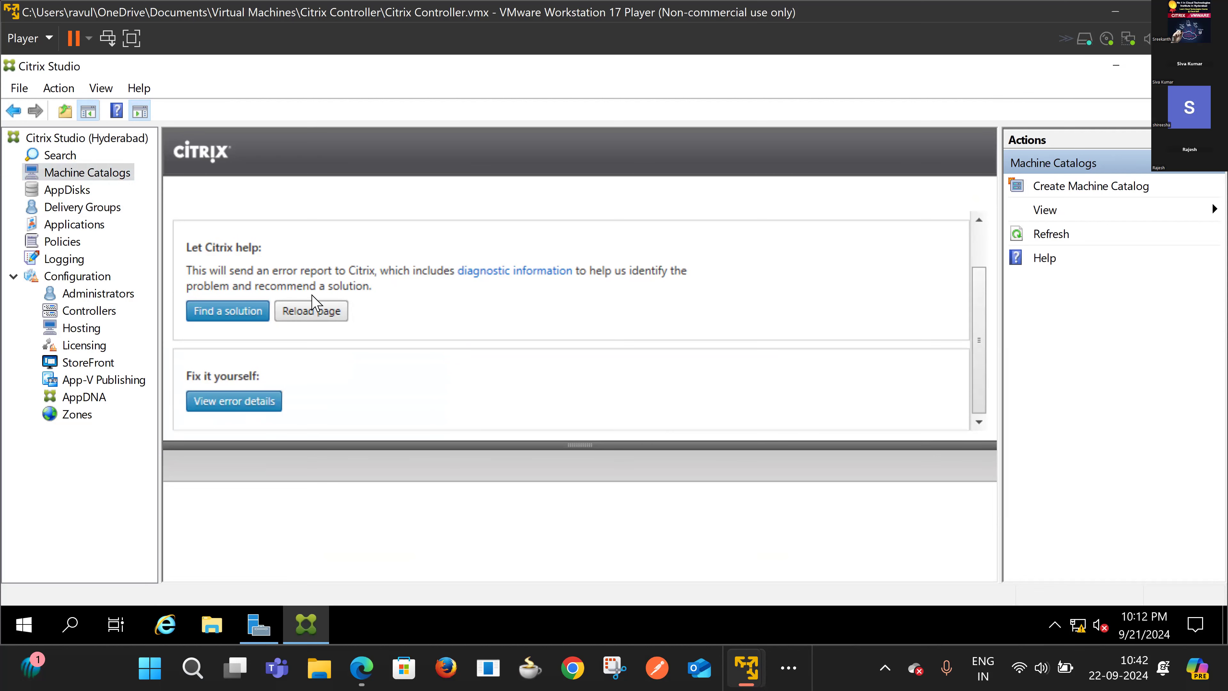
pyautogui.click(67, 212)
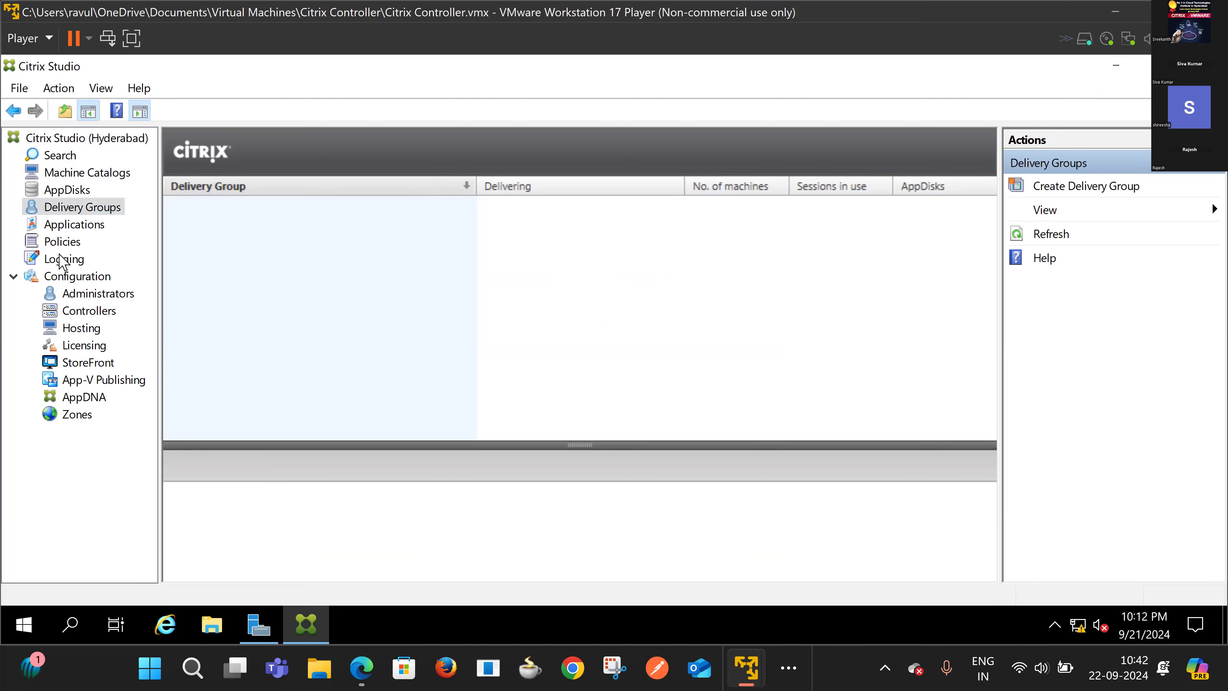
pyautogui.click(62, 241)
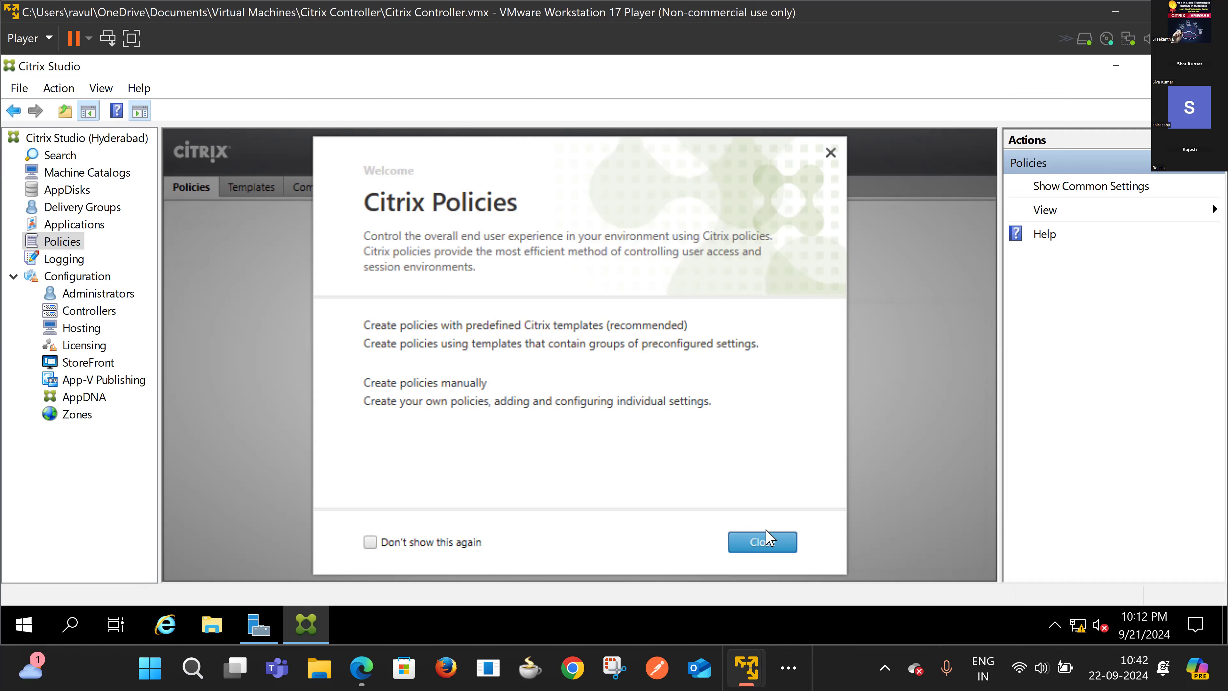
# Step: Show the Logging node's configuration log, dismissing its welcome overview
pyautogui.click(59, 260)
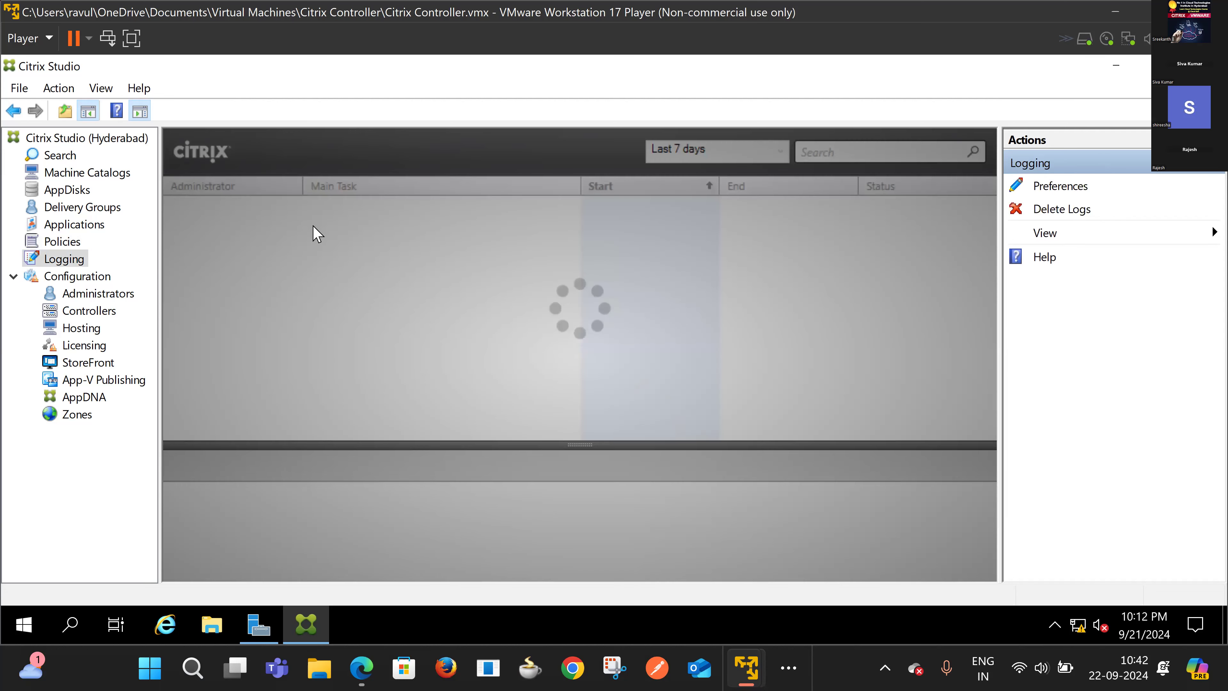
pyautogui.click(769, 546)
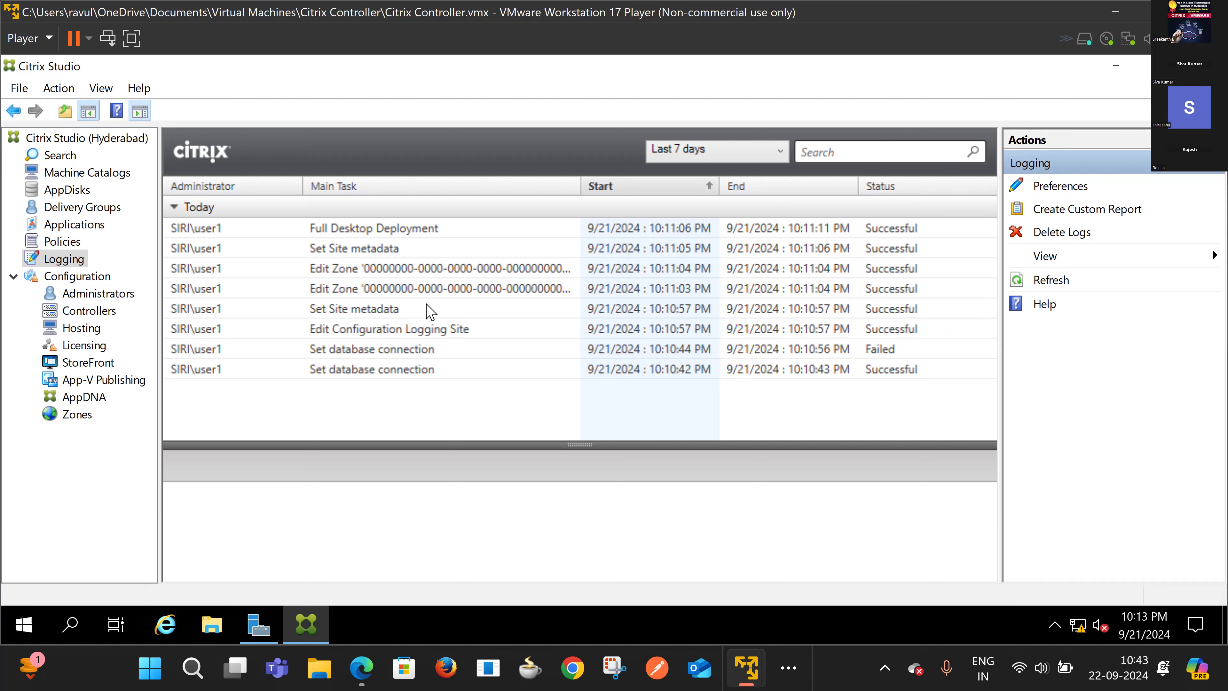
# Step: Select the Full Administrator under Administrators and enlarge its details pane
pyautogui.click(98, 293)
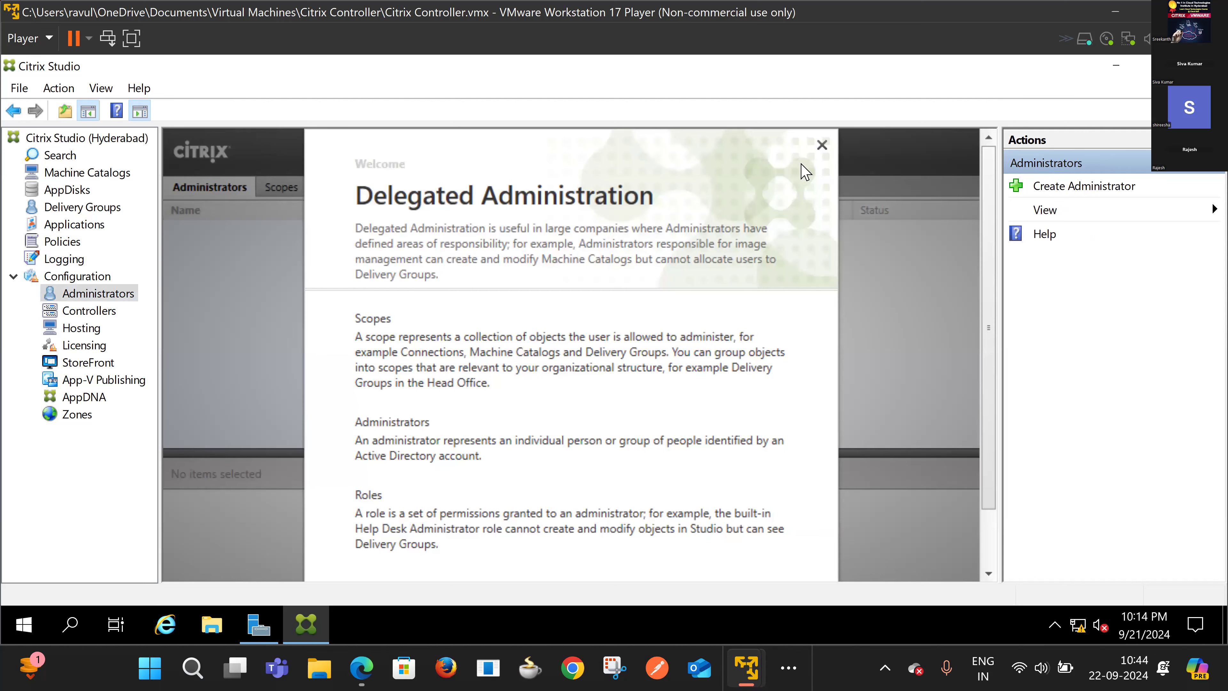
pyautogui.click(227, 288)
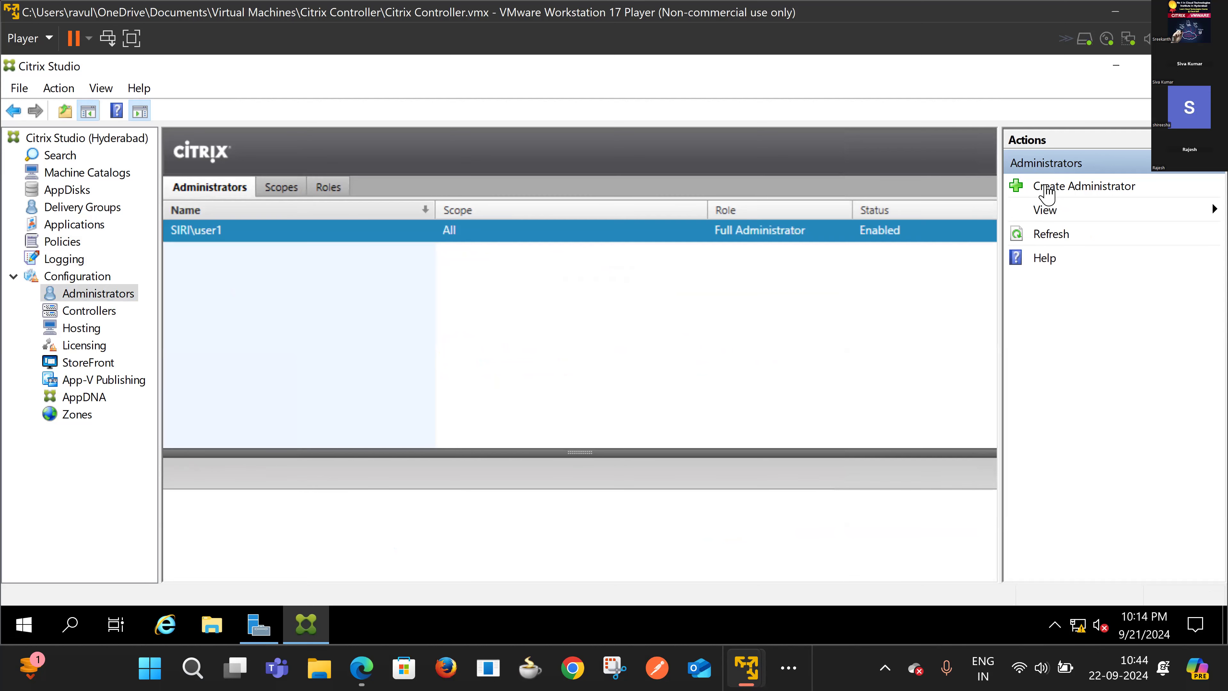
pyautogui.click(783, 236)
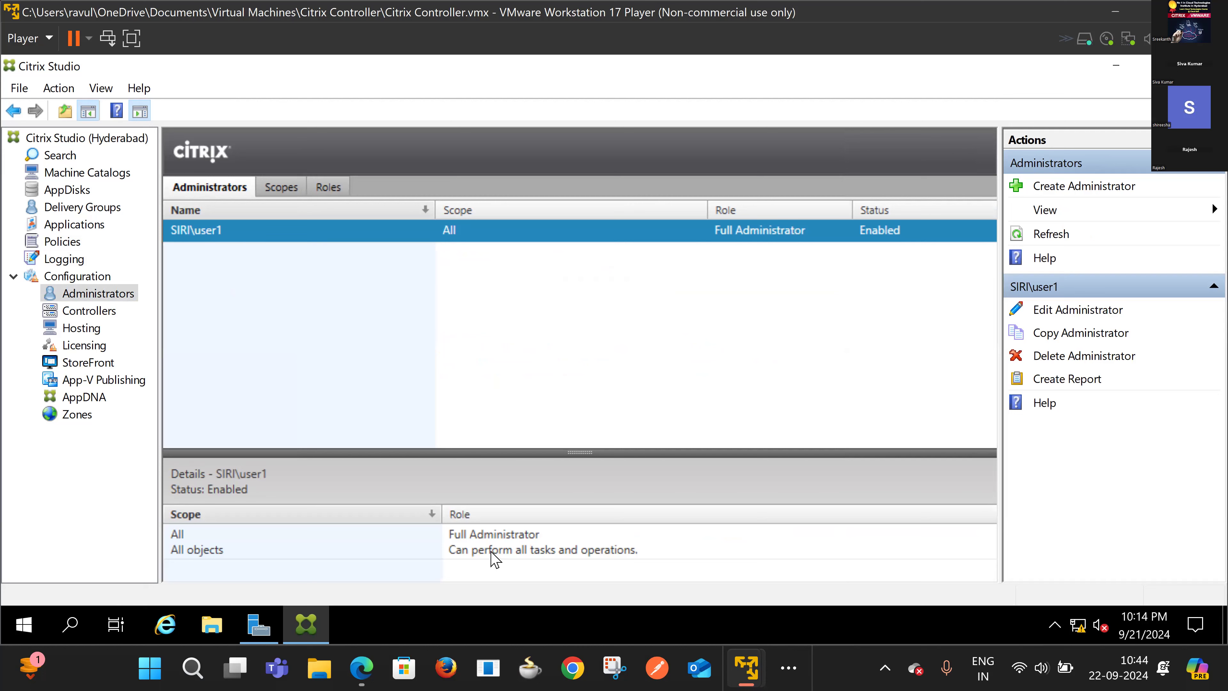
pyautogui.moveTo(580, 451); pyautogui.dragTo(594, 376)
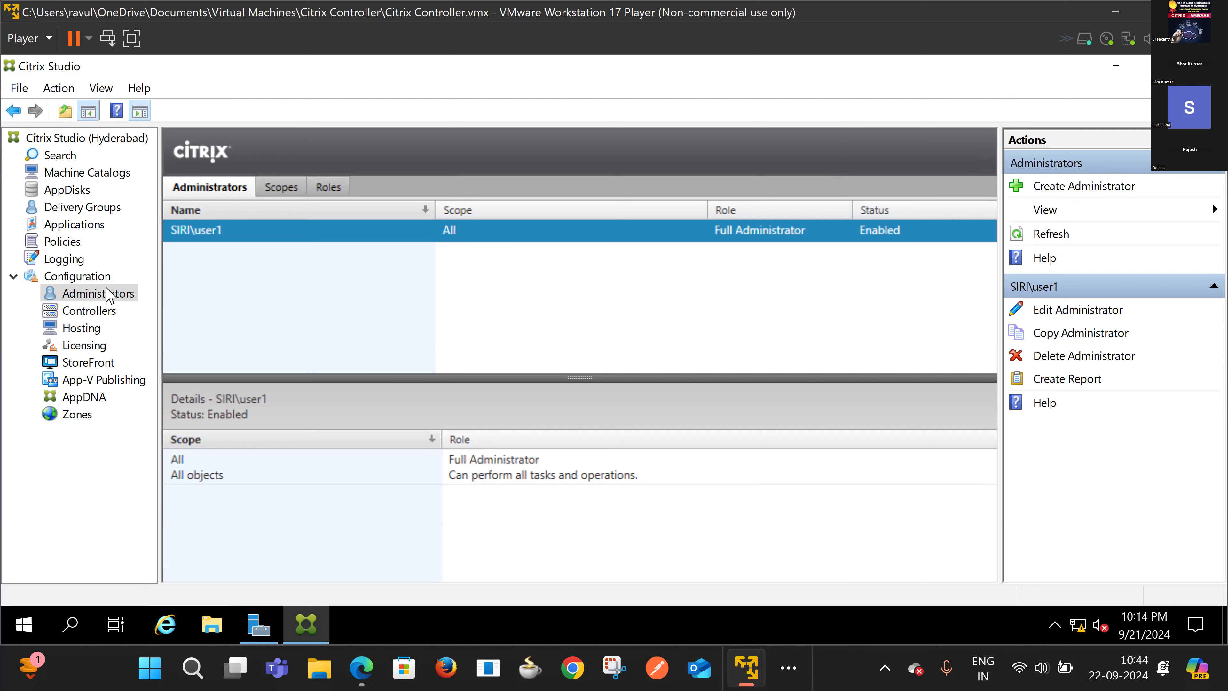
# Step: Start Create Administrator and open the Select User or Group directory picker
pyautogui.click(1065, 185)
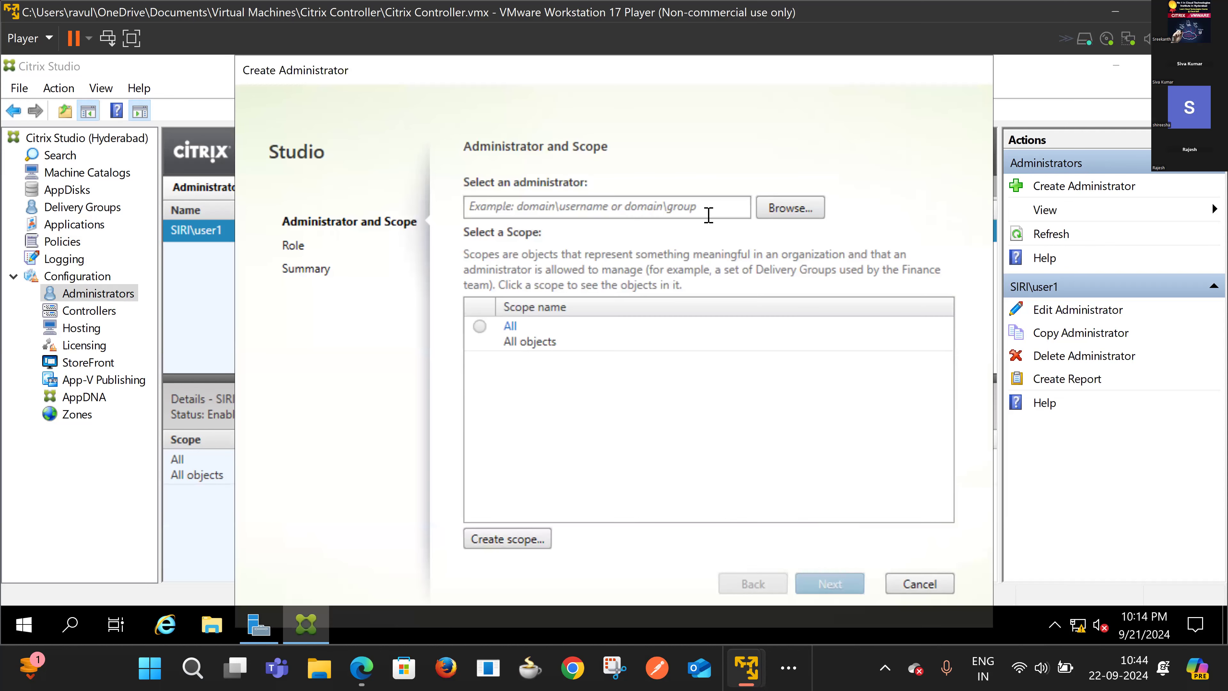
pyautogui.click(727, 209)
pyautogui.click(805, 207)
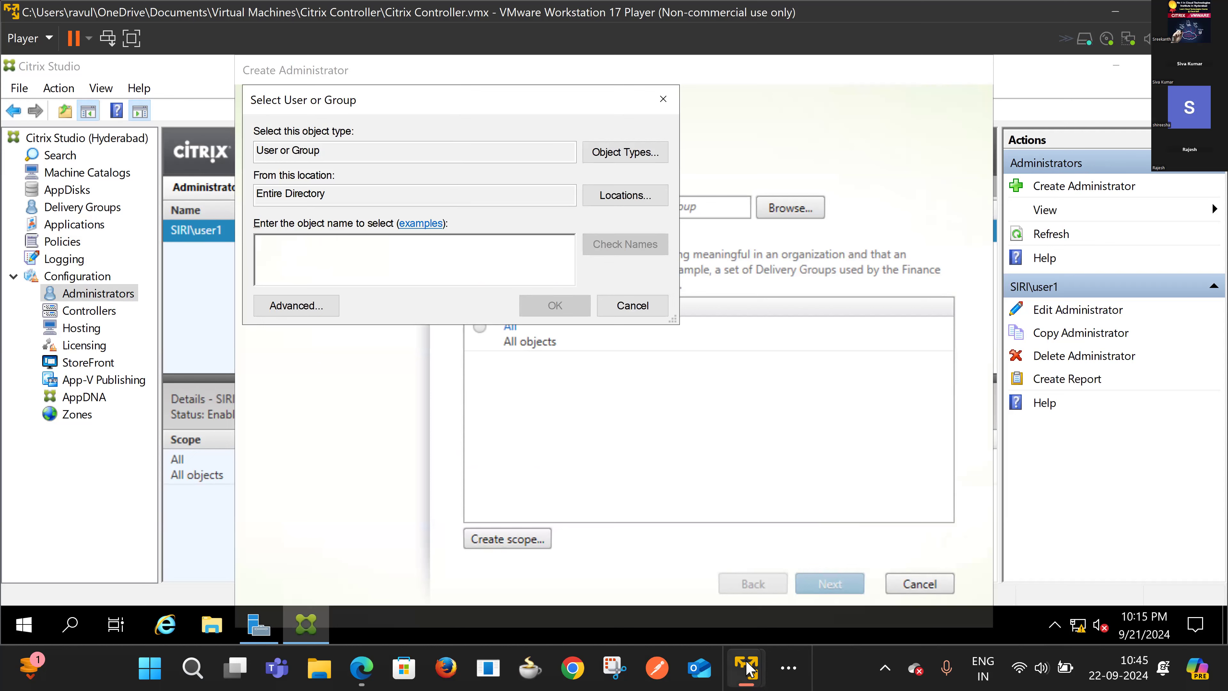
pyautogui.moveTo(749, 670)
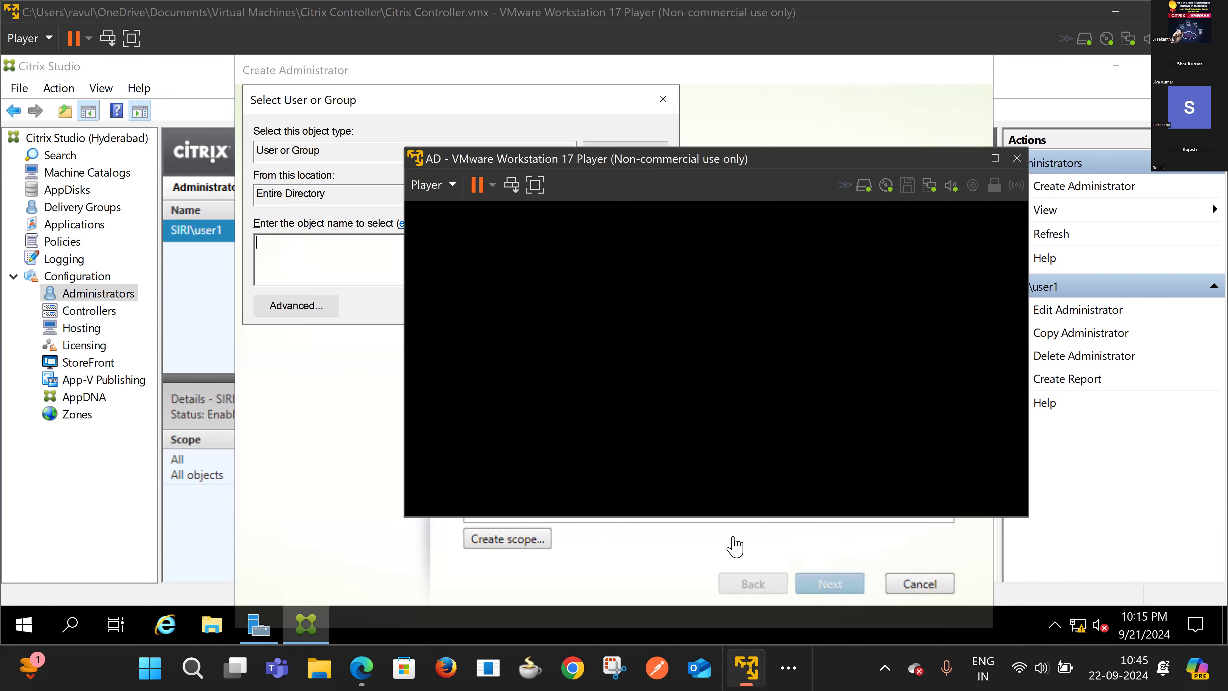
# Step: Maximize the AD virtual machine, send Ctrl+Alt+Insert, and sign in with the administrator password
pyautogui.click(727, 550)
pyautogui.click(995, 159)
pyautogui.click(425, 348)
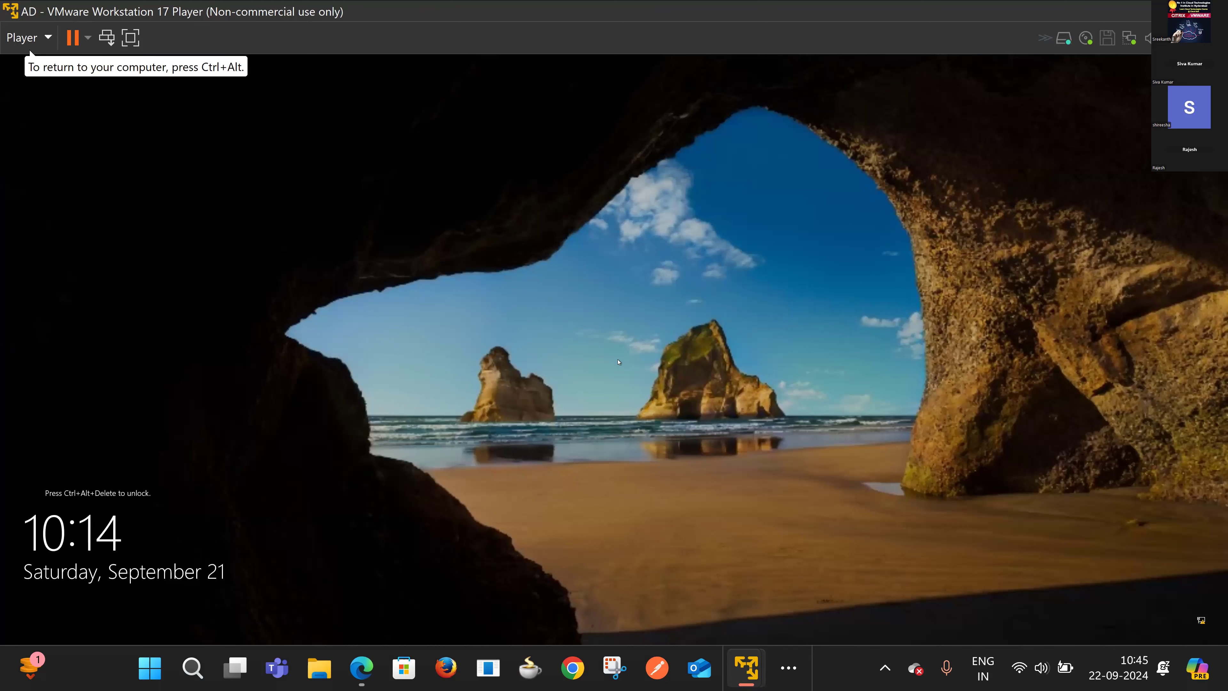
pyautogui.press('ctrl+alt+Insert')
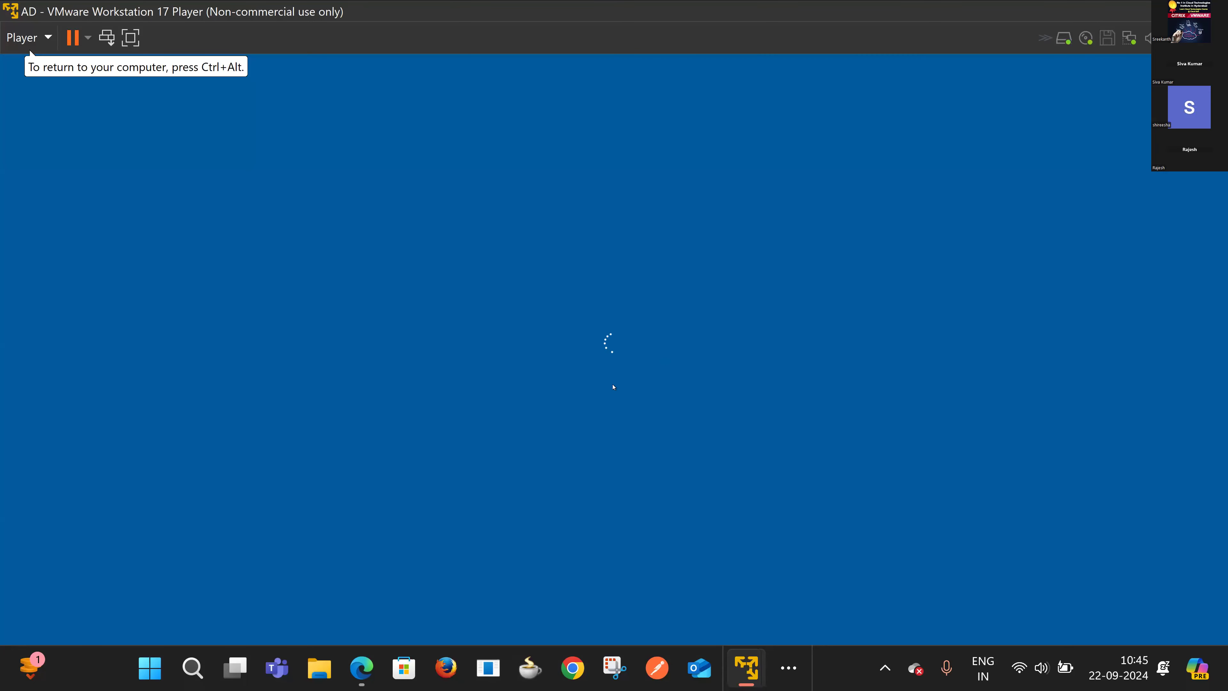
pyautogui.write('••')
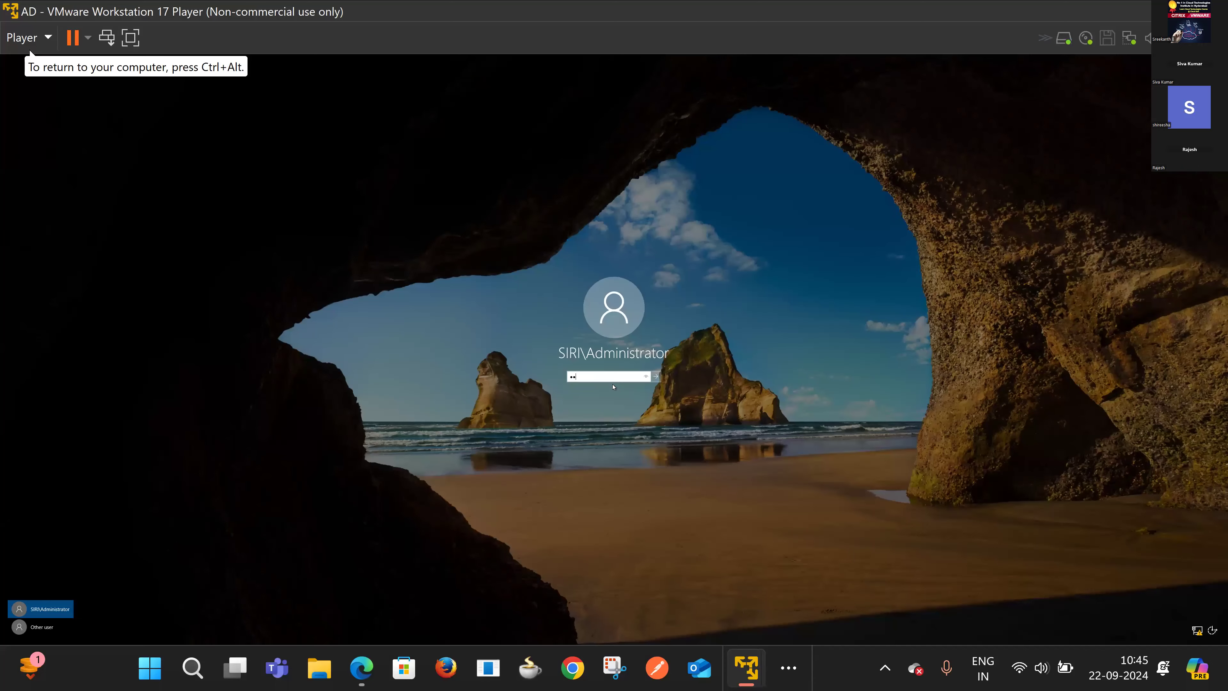
pyautogui.press('Return')
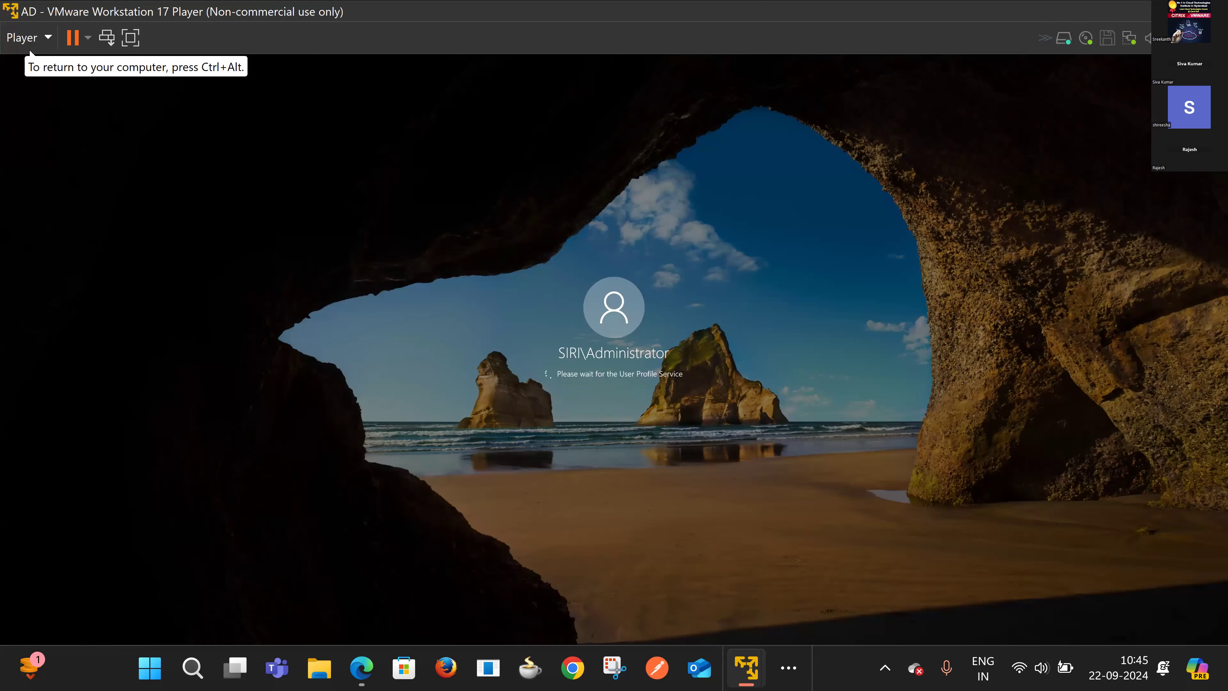
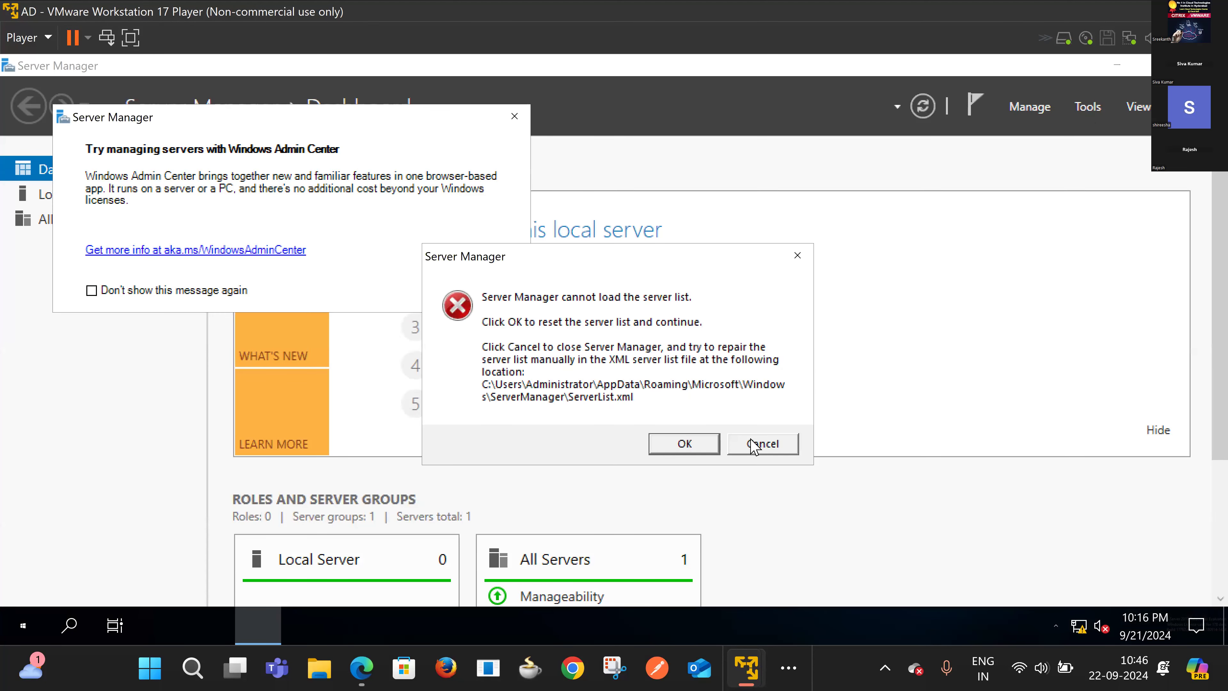
# Step: Dismiss the server-list error, refresh the desktop, and relaunch Server Manager with its server list reset
pyautogui.click(763, 443)
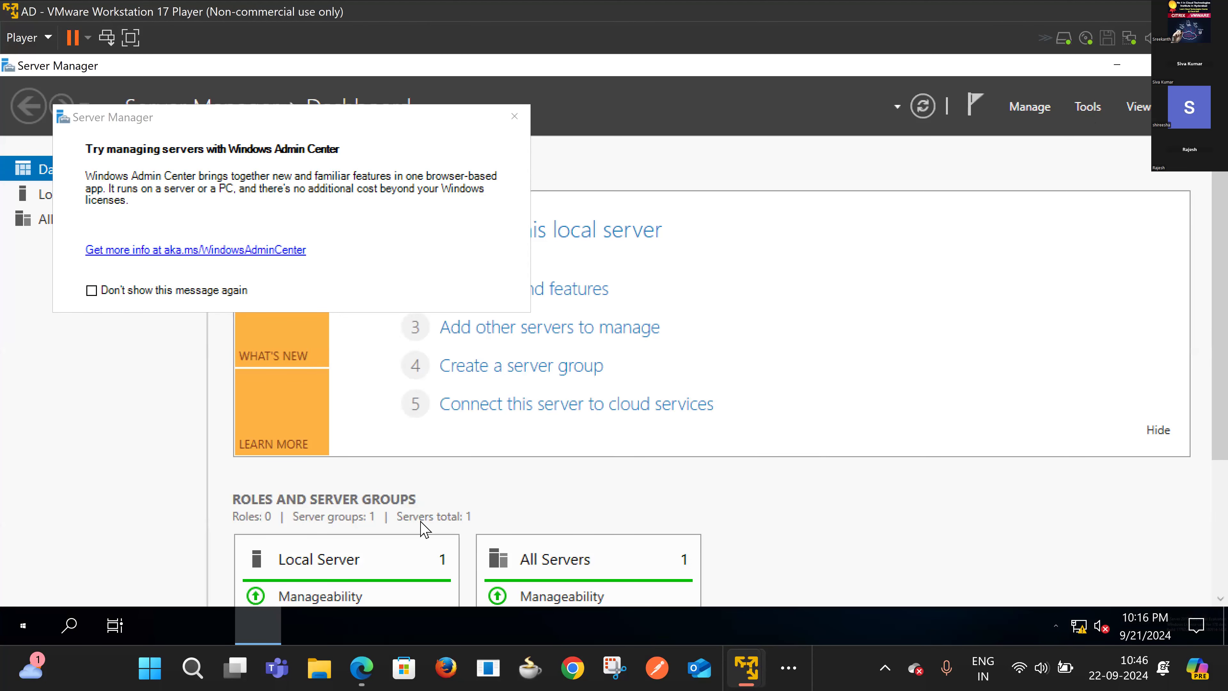
pyautogui.click(248, 622)
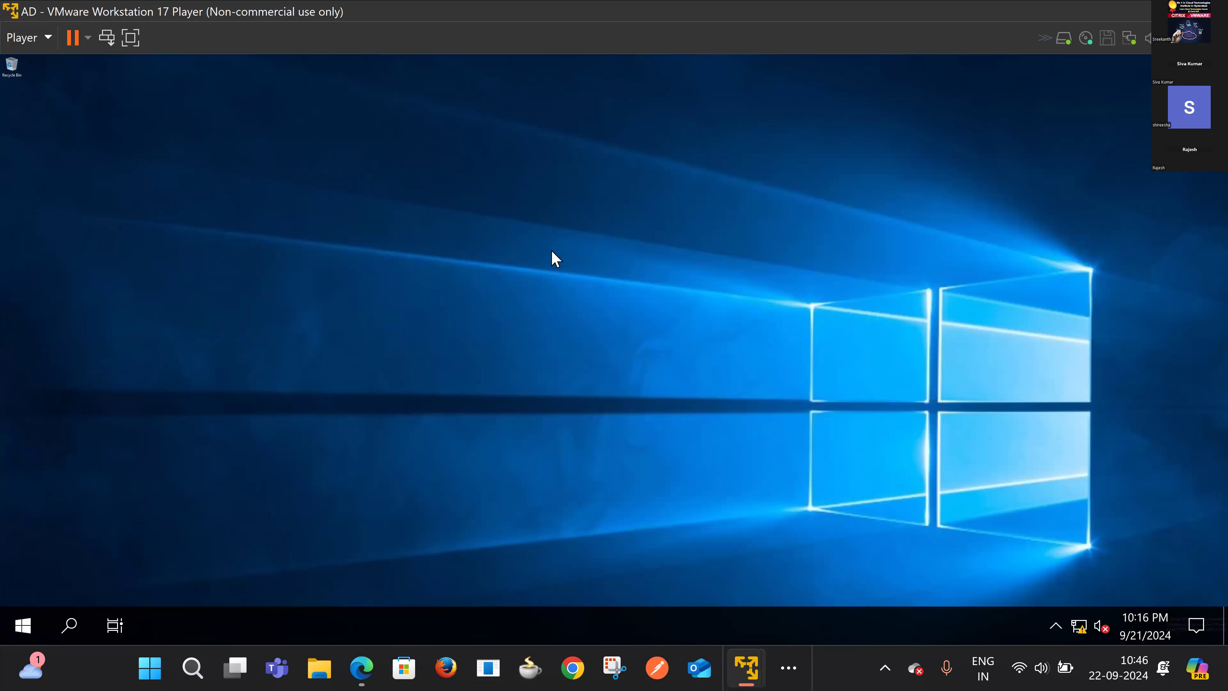
pyautogui.rightClick(541, 239)
pyautogui.click(575, 296)
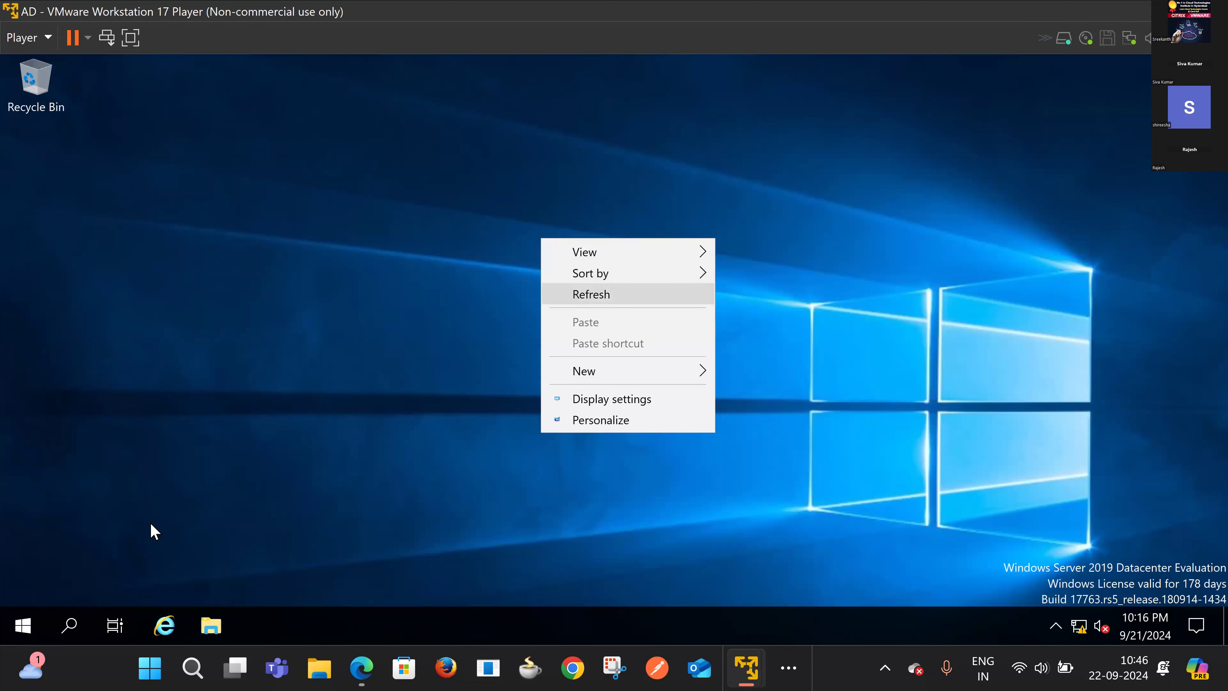
pyautogui.click(27, 624)
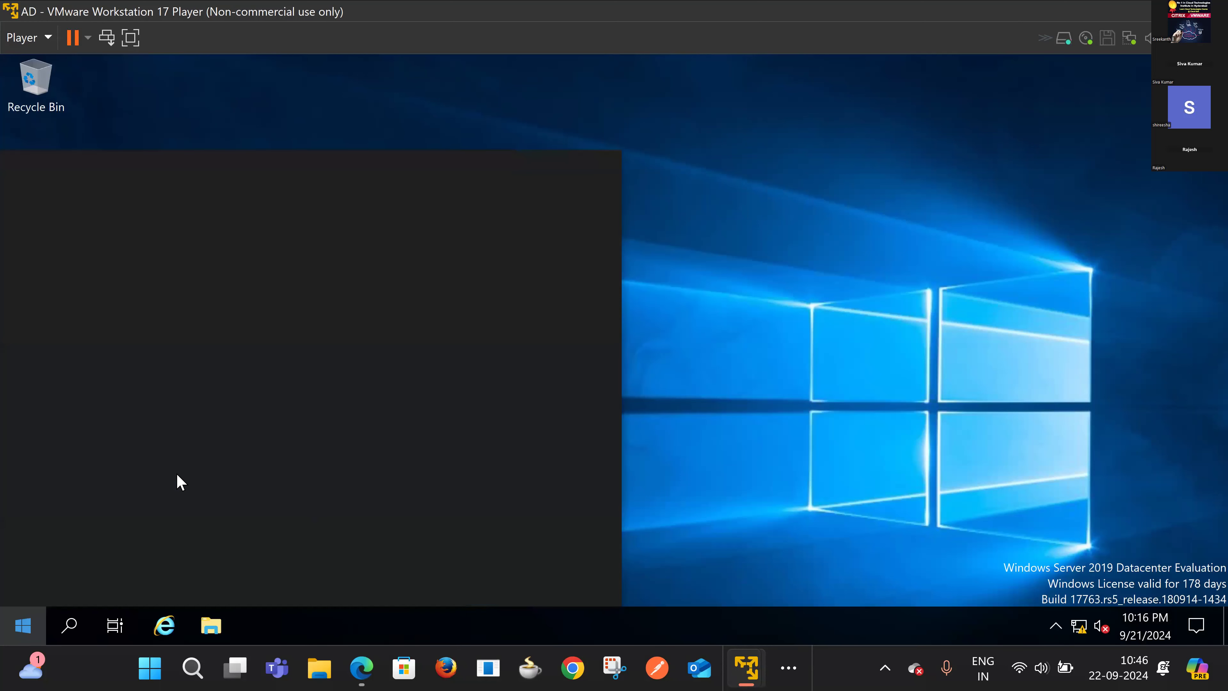
pyautogui.click(140, 244)
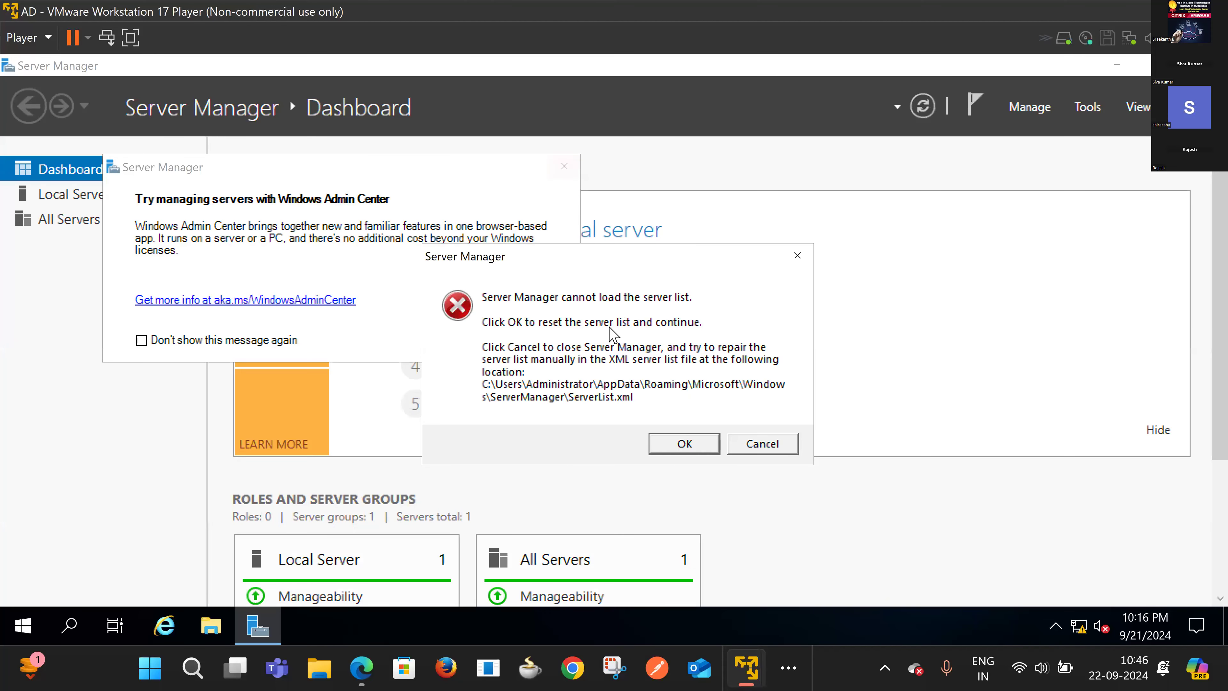
pyautogui.click(684, 444)
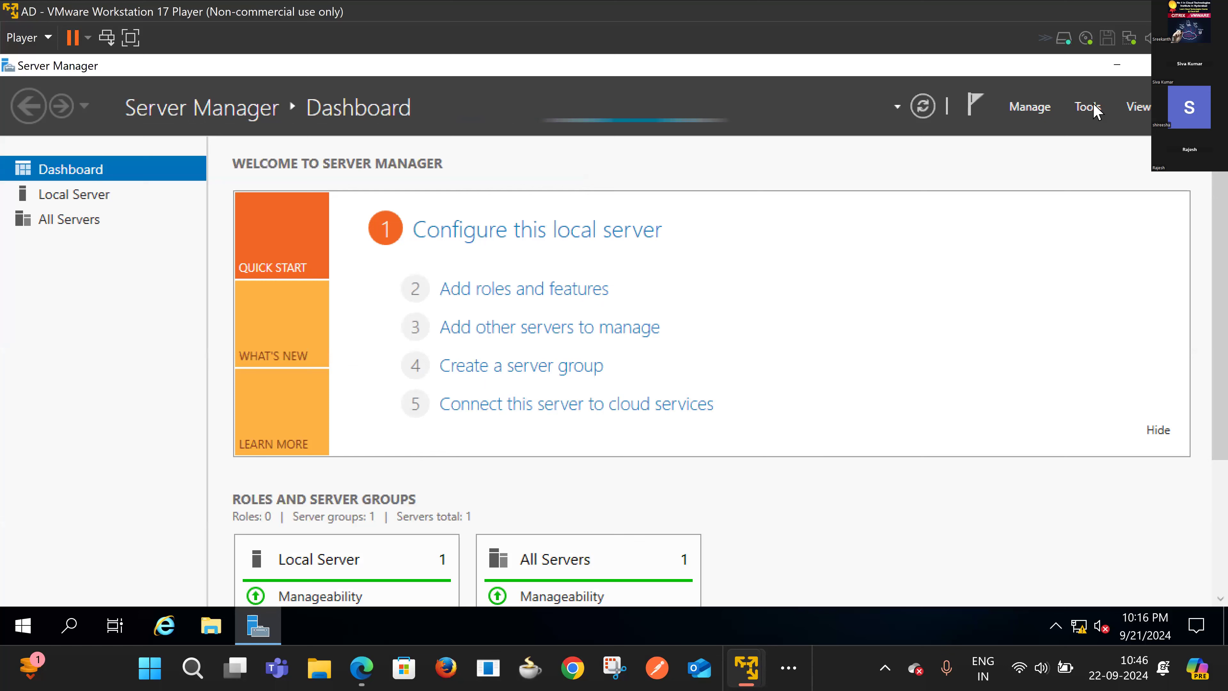
# Step: Launch Active Directory Users and Computers, expand Siri.com, and select the Users container
pyautogui.click(1073, 127)
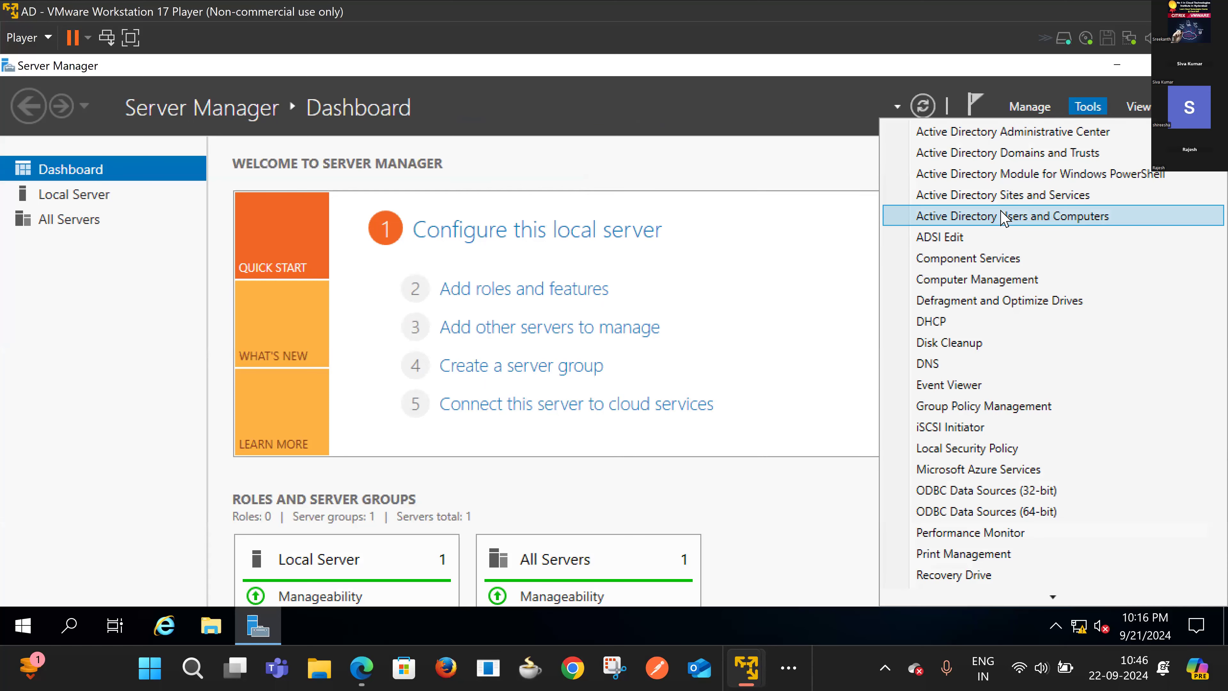
pyautogui.click(1000, 213)
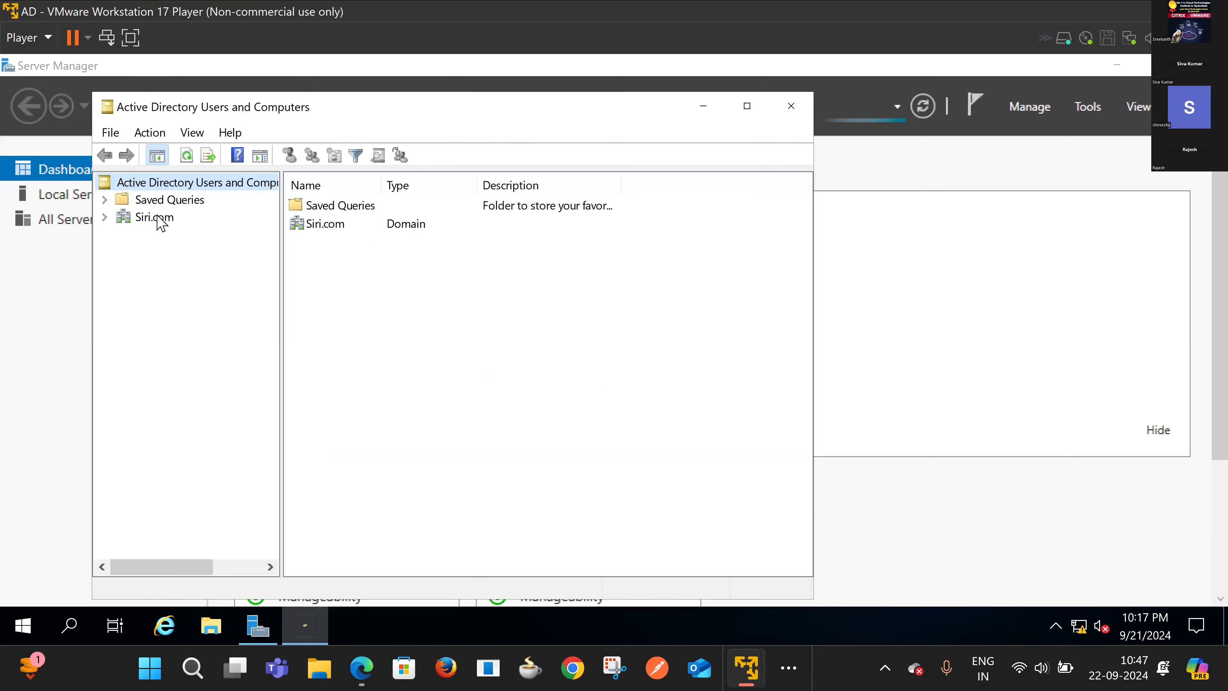
pyautogui.click(127, 221)
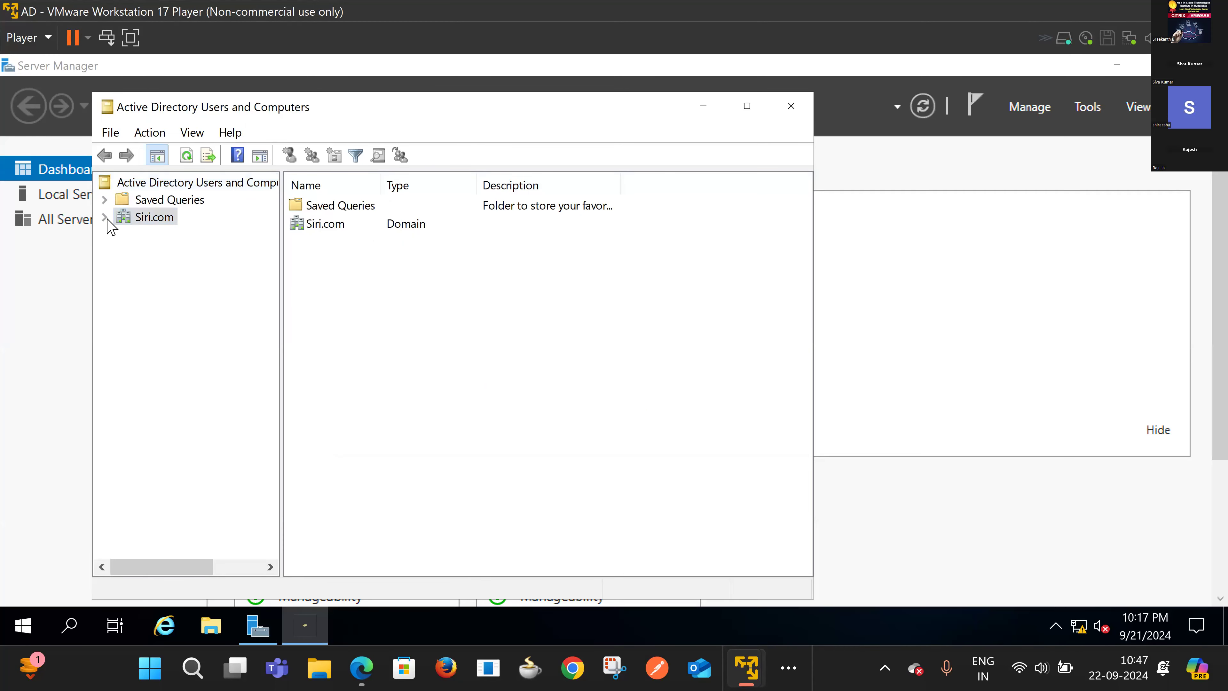
pyautogui.click(105, 218)
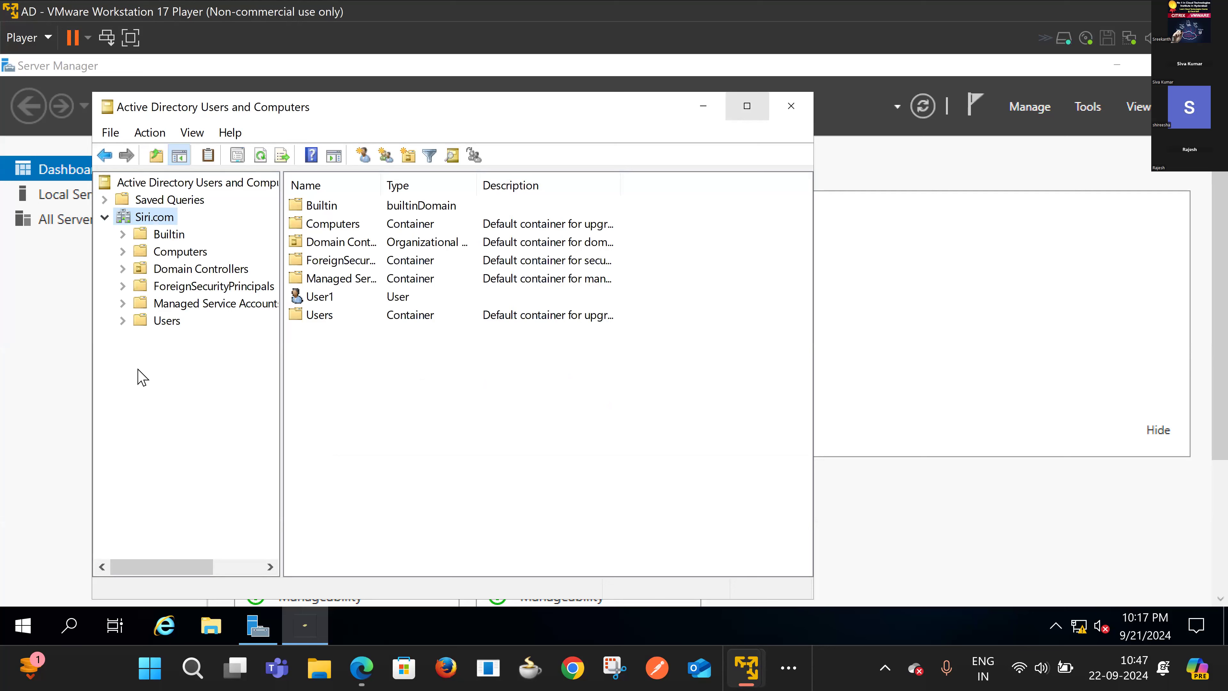
pyautogui.click(80, 279)
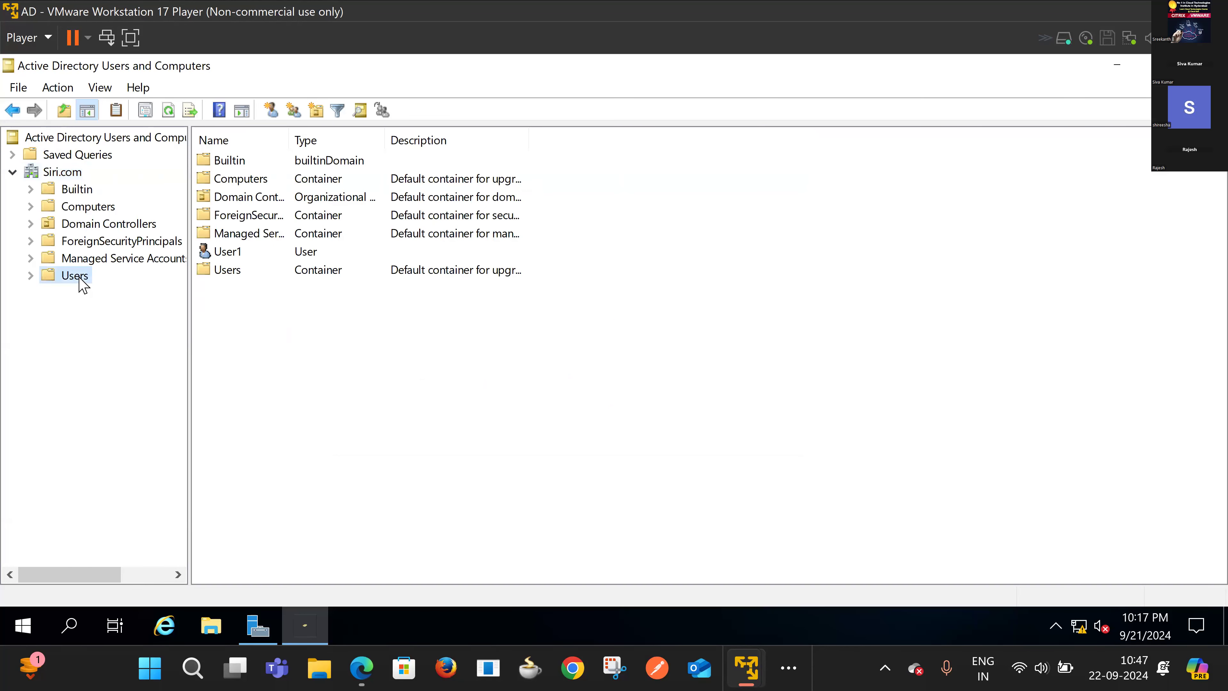
pyautogui.rightClick(80, 277)
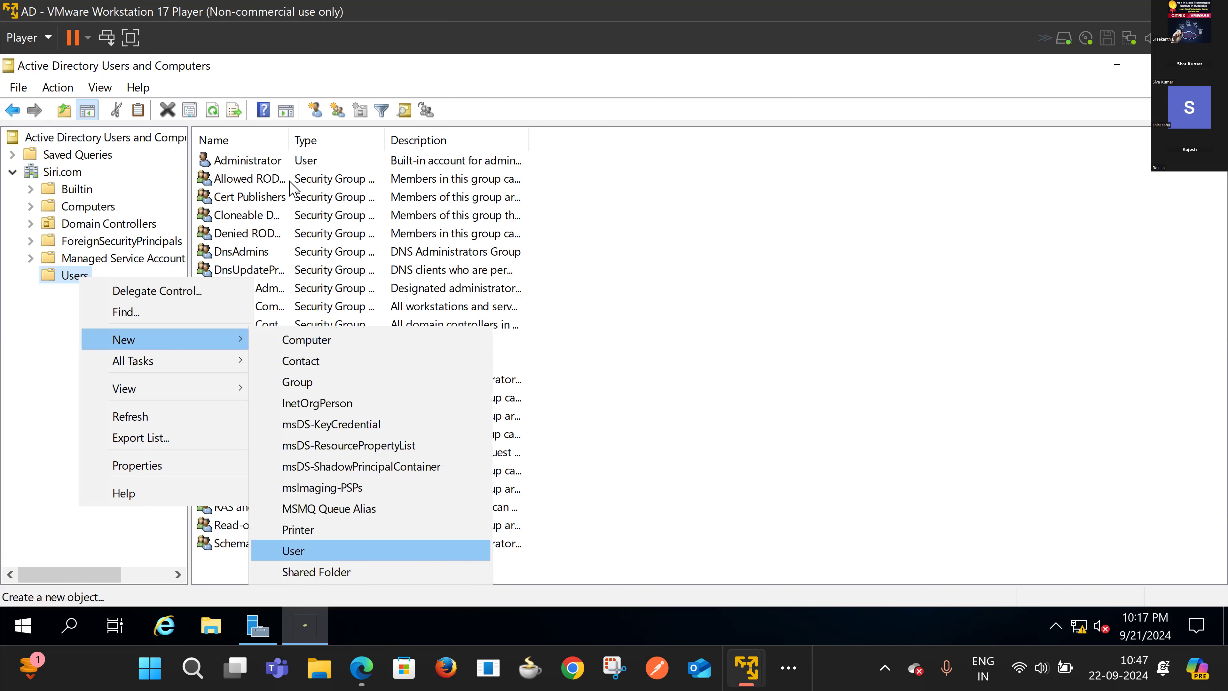
# Step: Start a new user in the Users container, entering User2 as the name and logon name
pyautogui.press('Return')
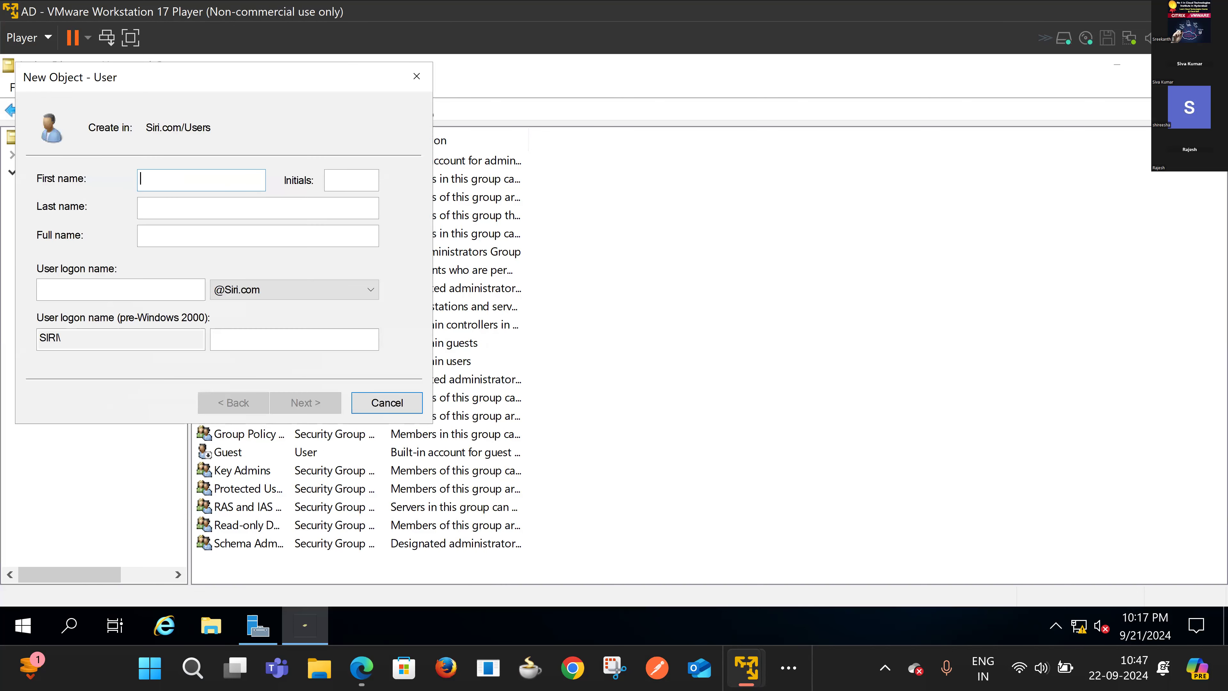
pyautogui.write('User2Use')
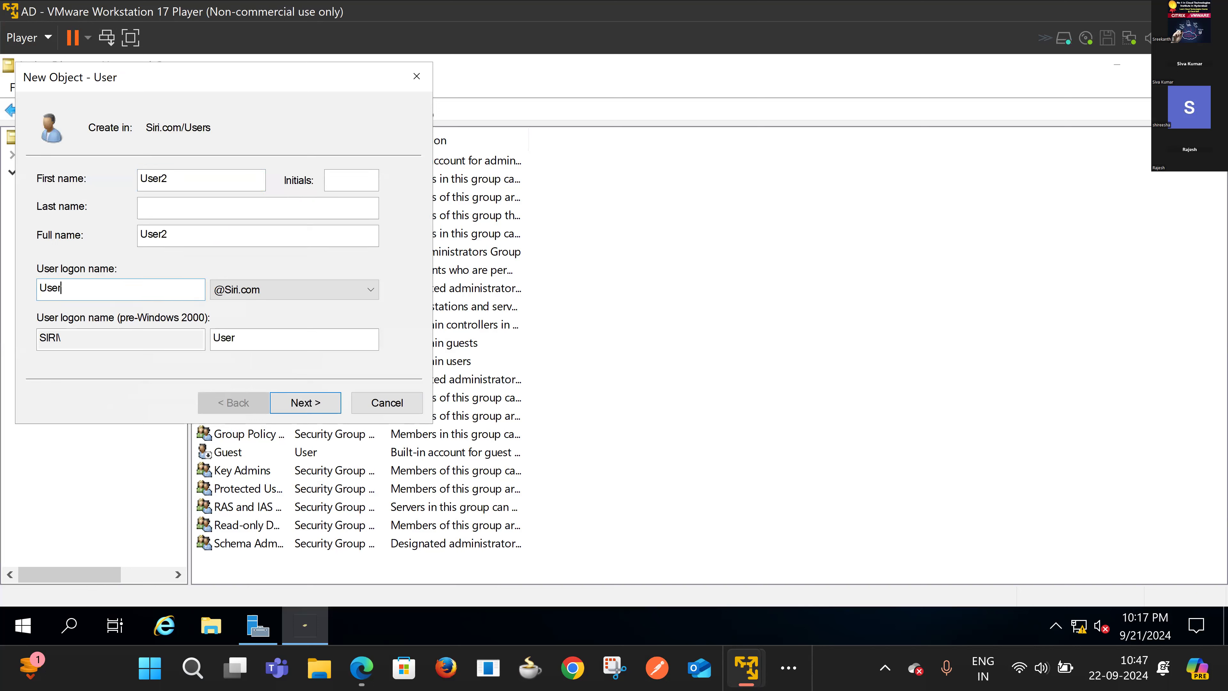
pyautogui.click(317, 404)
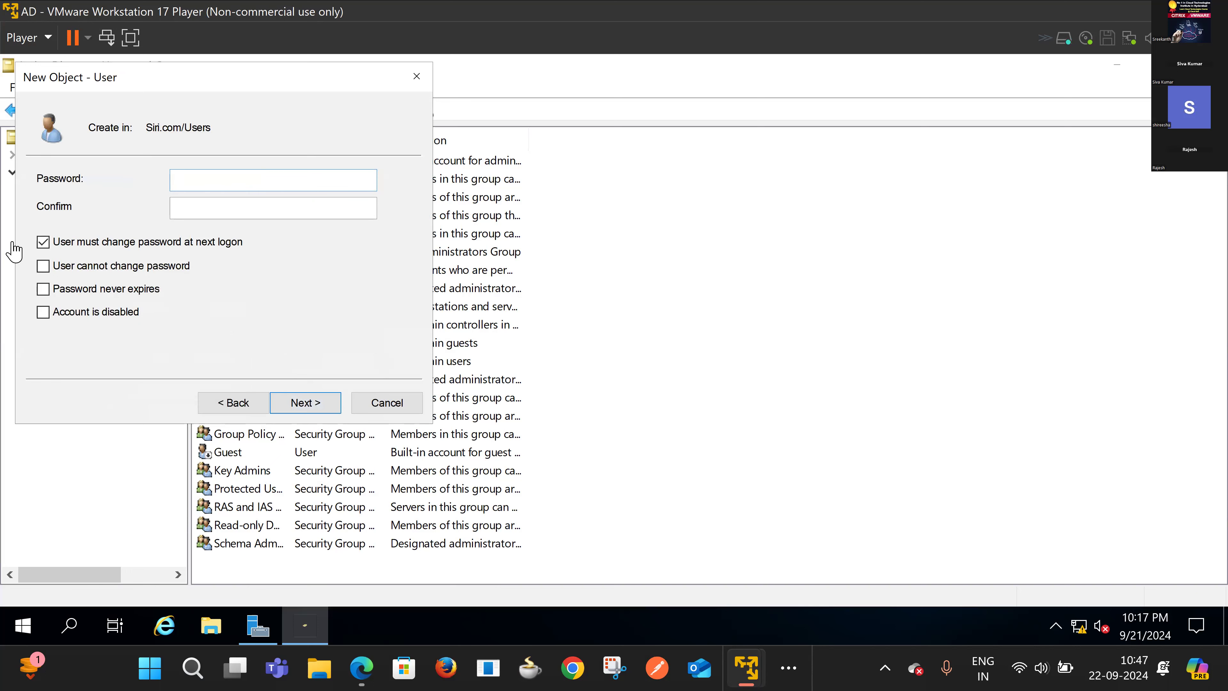
pyautogui.click(218, 407)
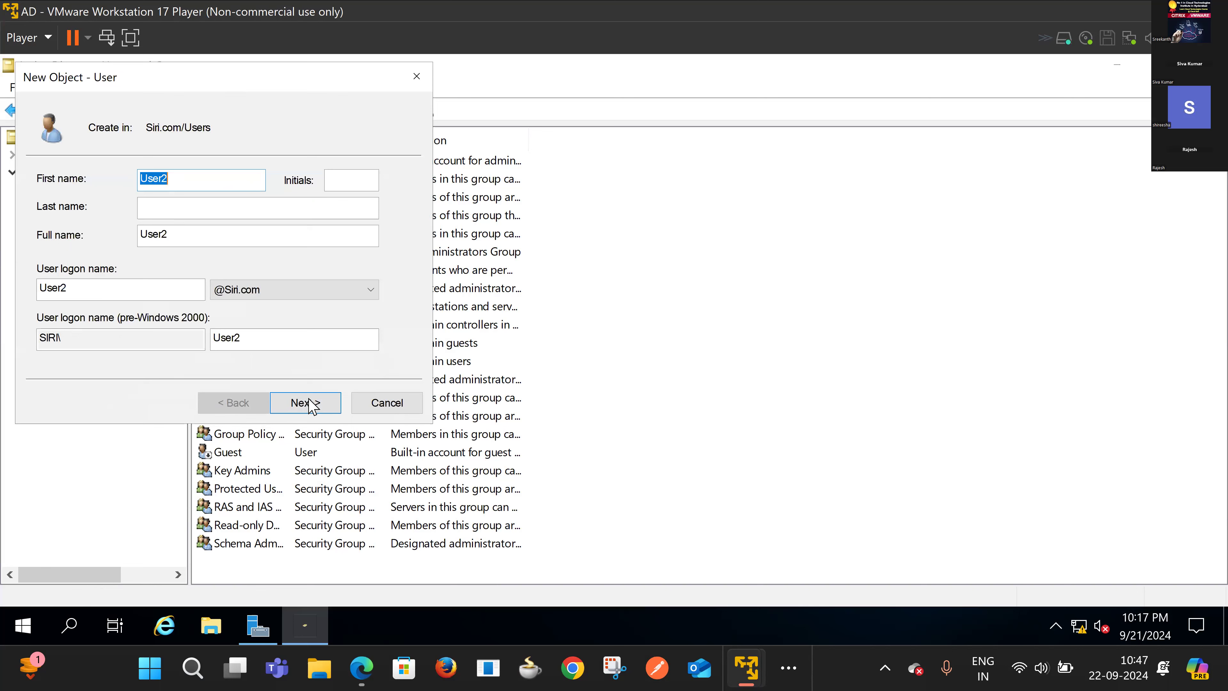
pyautogui.click(213, 175)
pyautogui.press('Return')
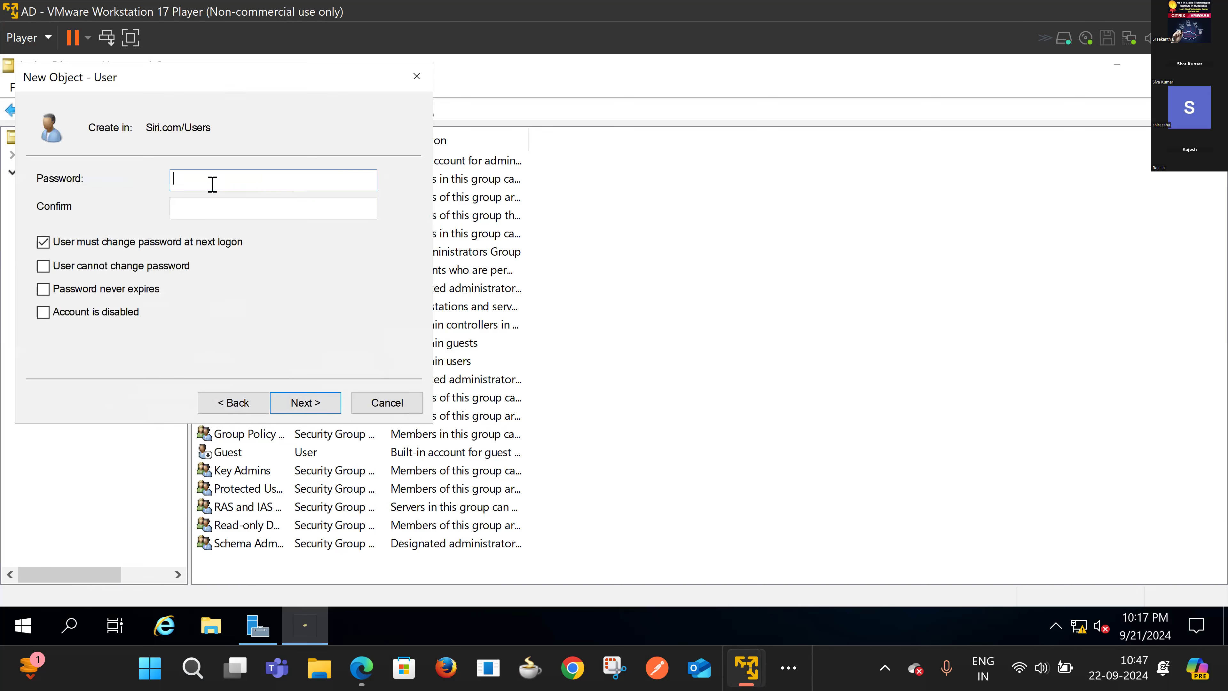
pyautogui.write('Password@1')
# Step: Set User2's password with no change at next logon and never expiring, then finish
pyautogui.press('Tab')
pyautogui.press('capslock')
pyautogui.write('P')
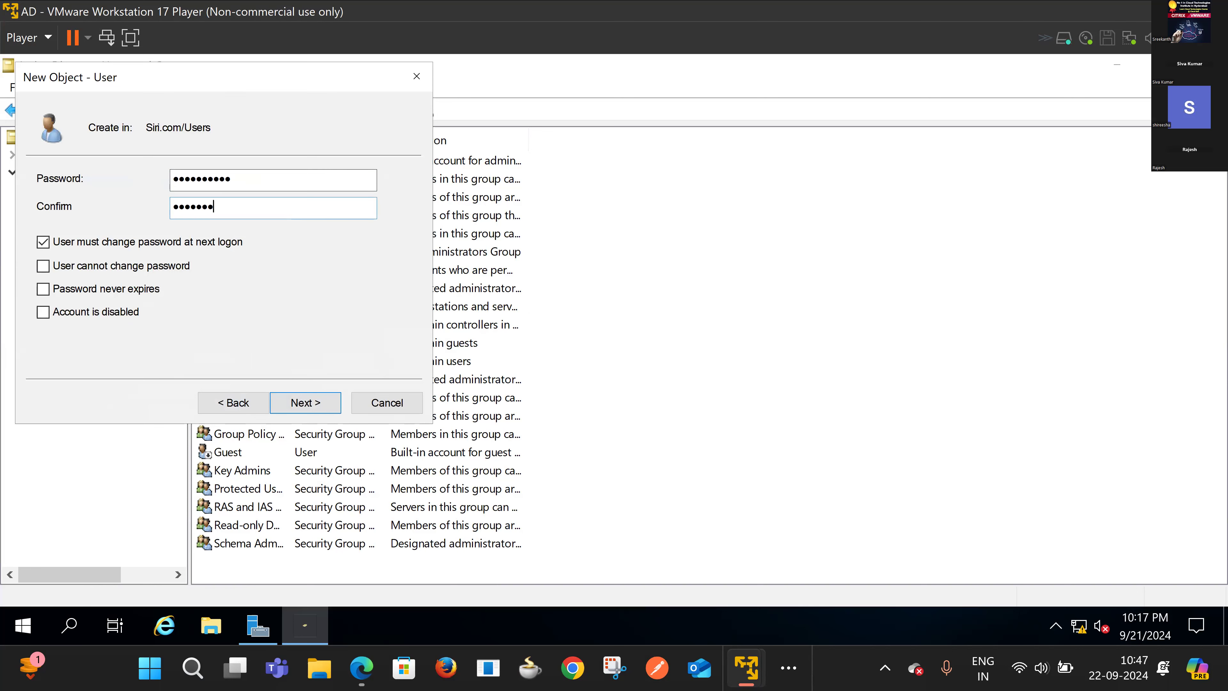
pyautogui.click(44, 242)
pyautogui.click(41, 289)
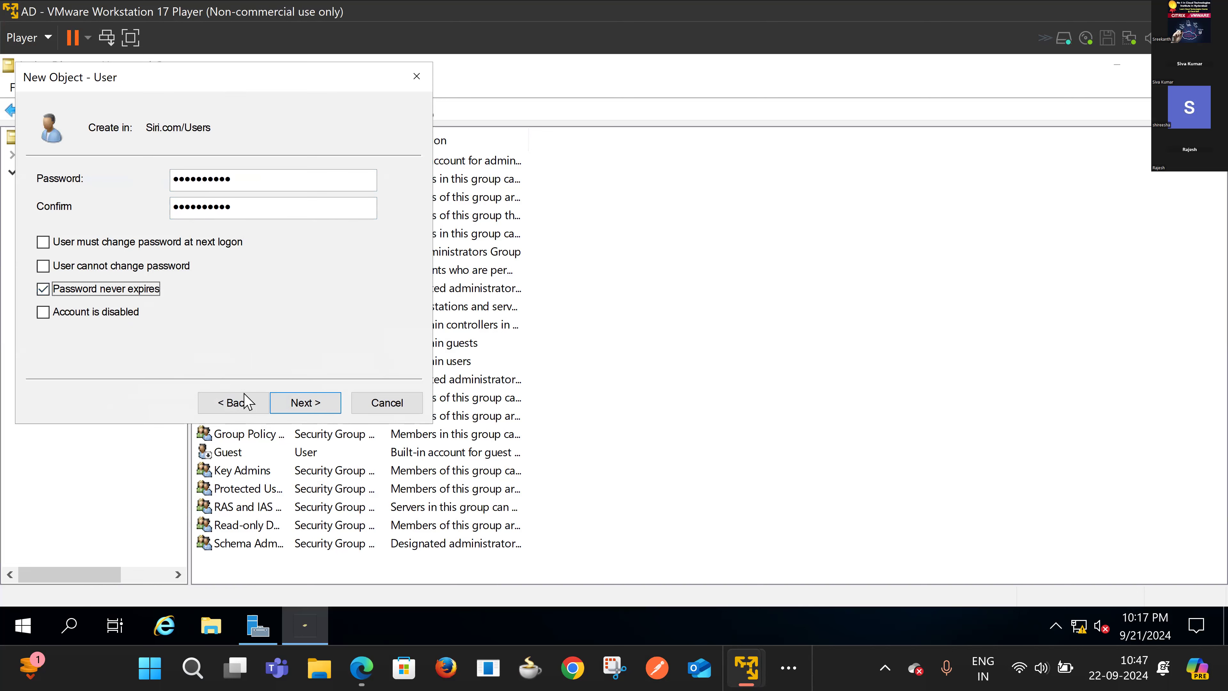
pyautogui.click(291, 407)
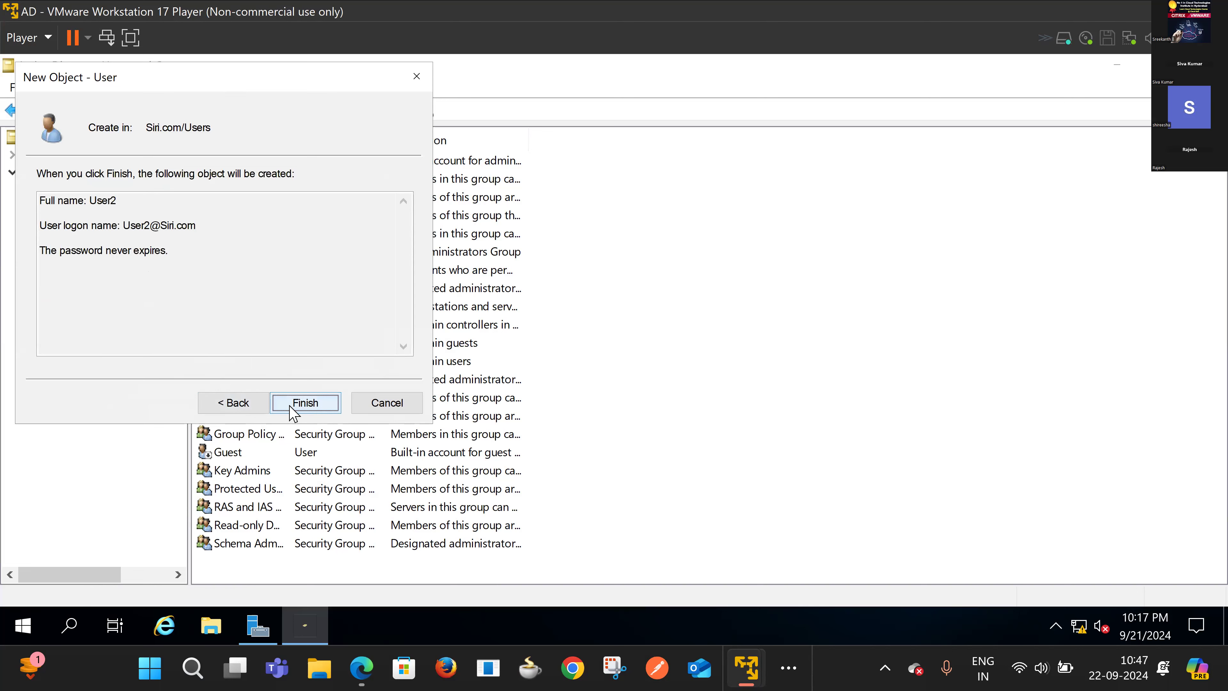
pyautogui.click(304, 403)
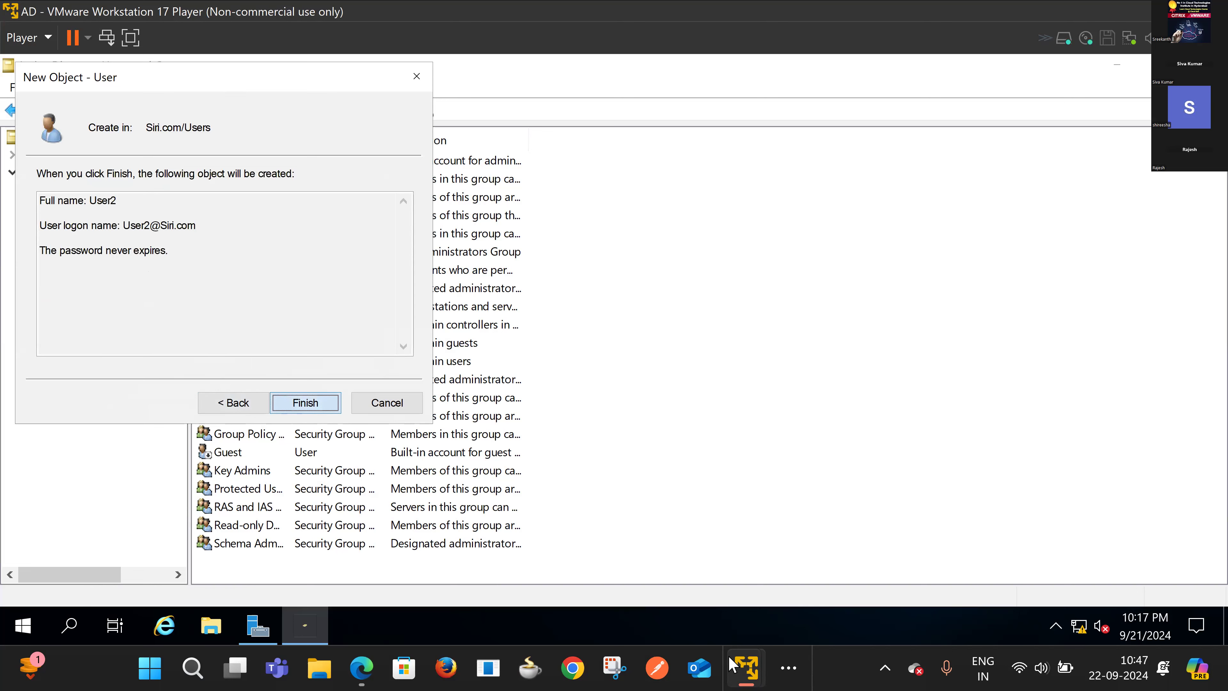
# Step: On the Citrix Controller VM, choose SIRI\User2 as the administrator and assign the All scope
pyautogui.moveTo(752, 663)
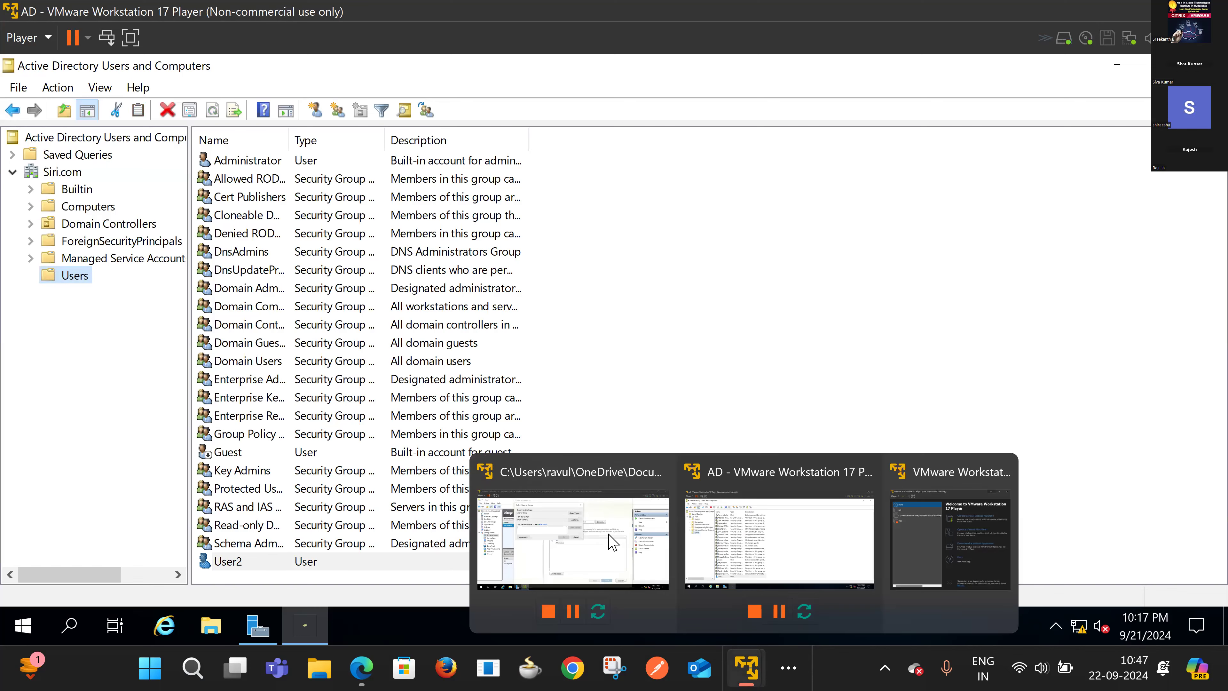
pyautogui.click(611, 534)
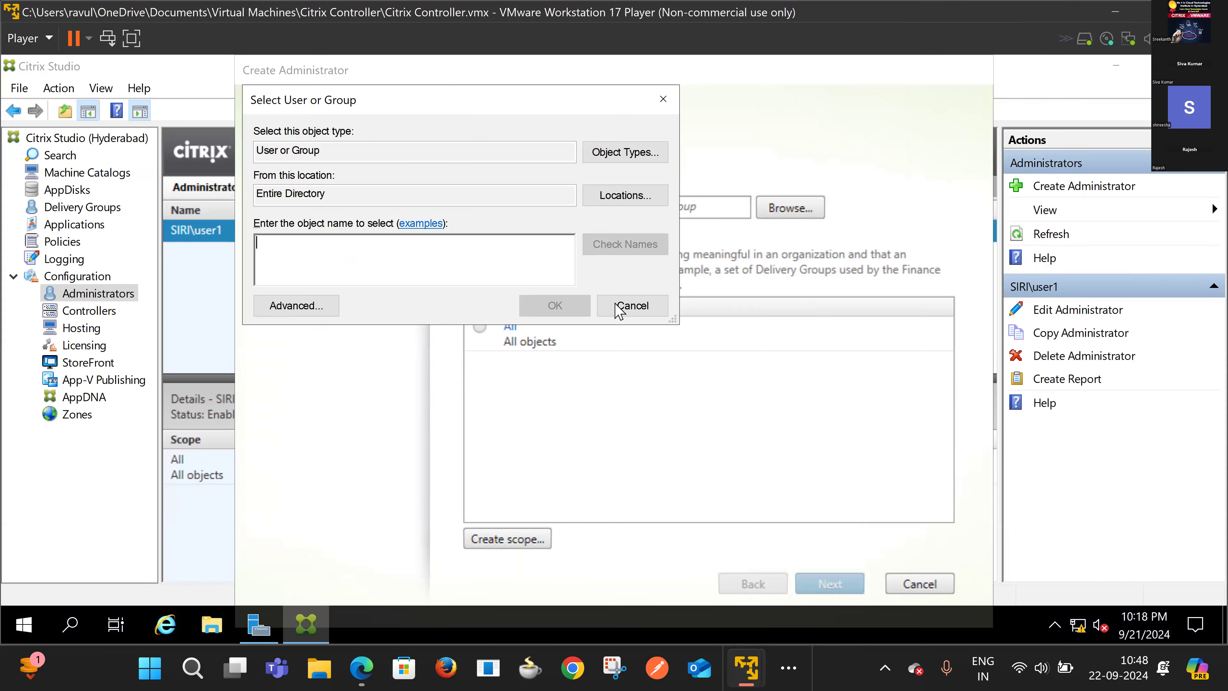
pyautogui.click(634, 306)
pyautogui.press('Return')
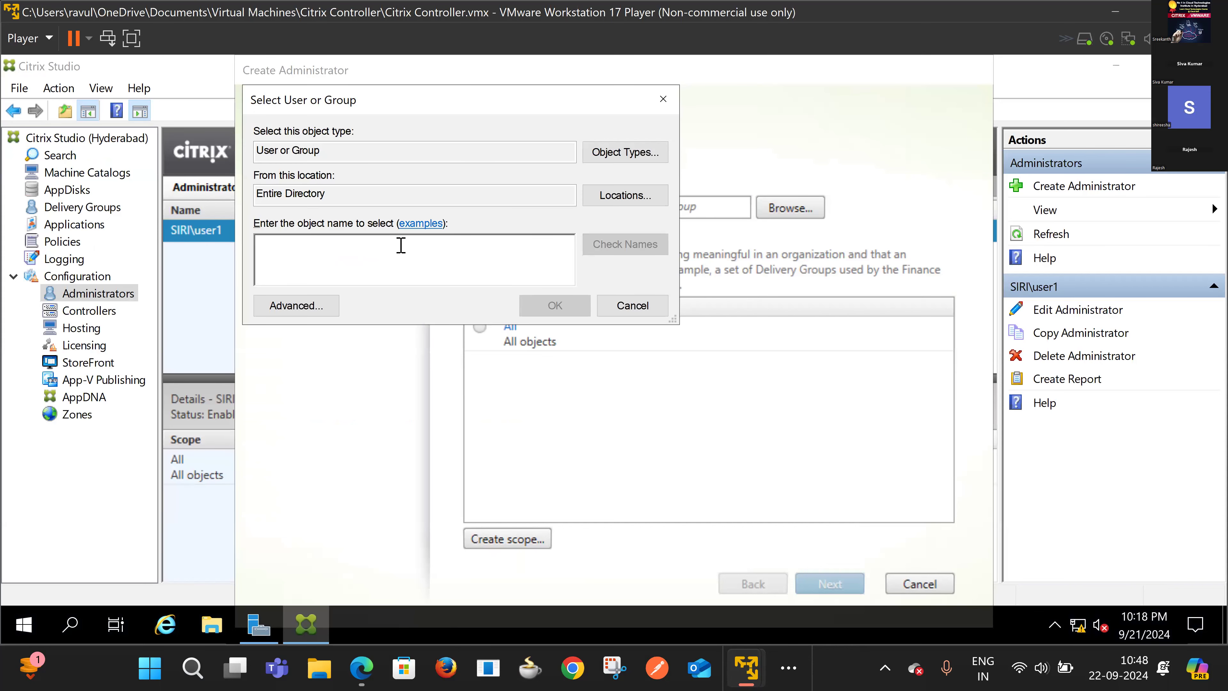
pyautogui.write('user2')
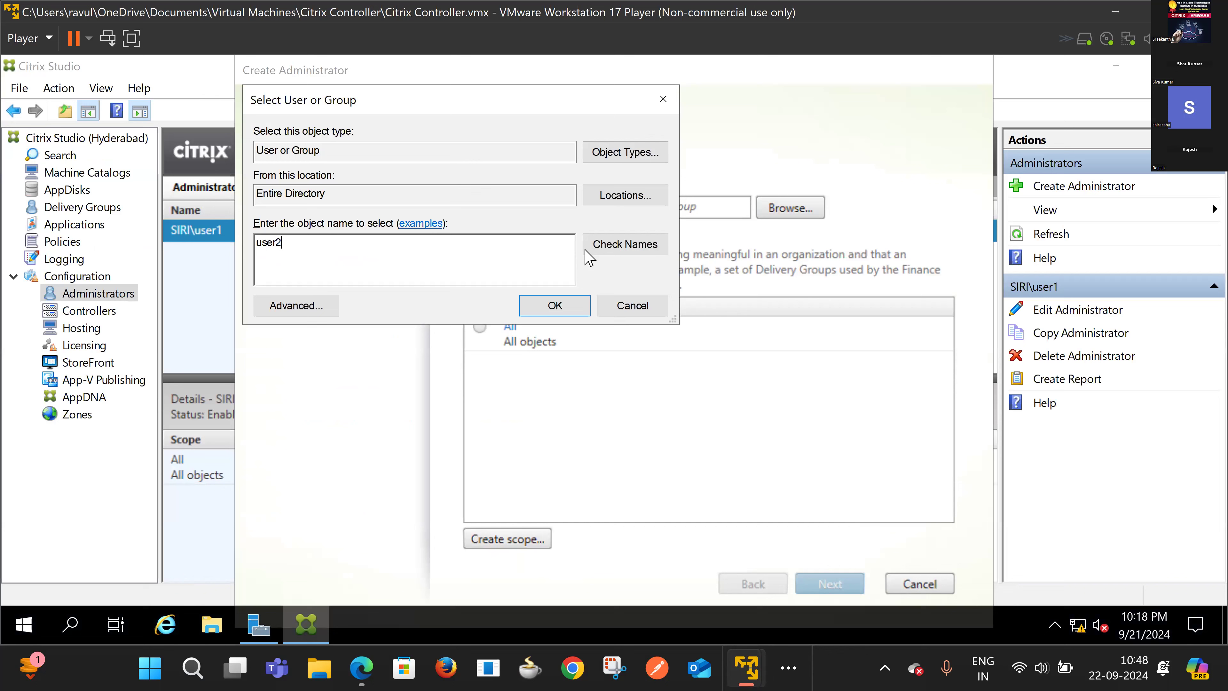
pyautogui.click(626, 244)
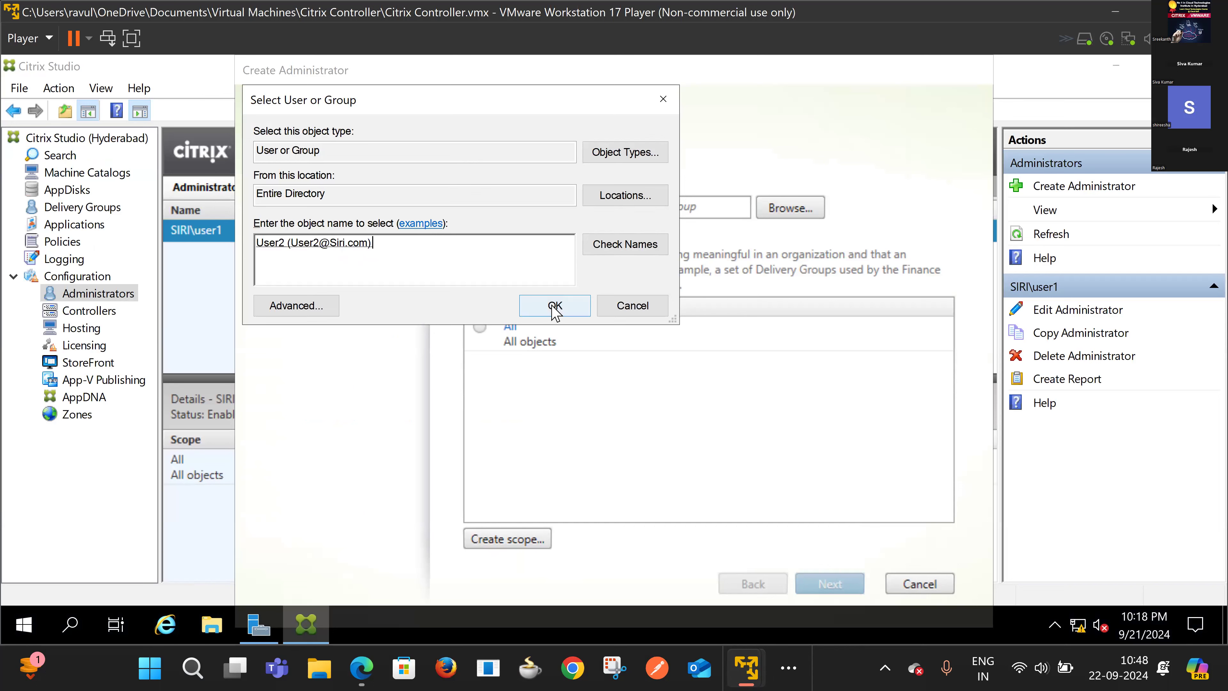
pyautogui.click(555, 305)
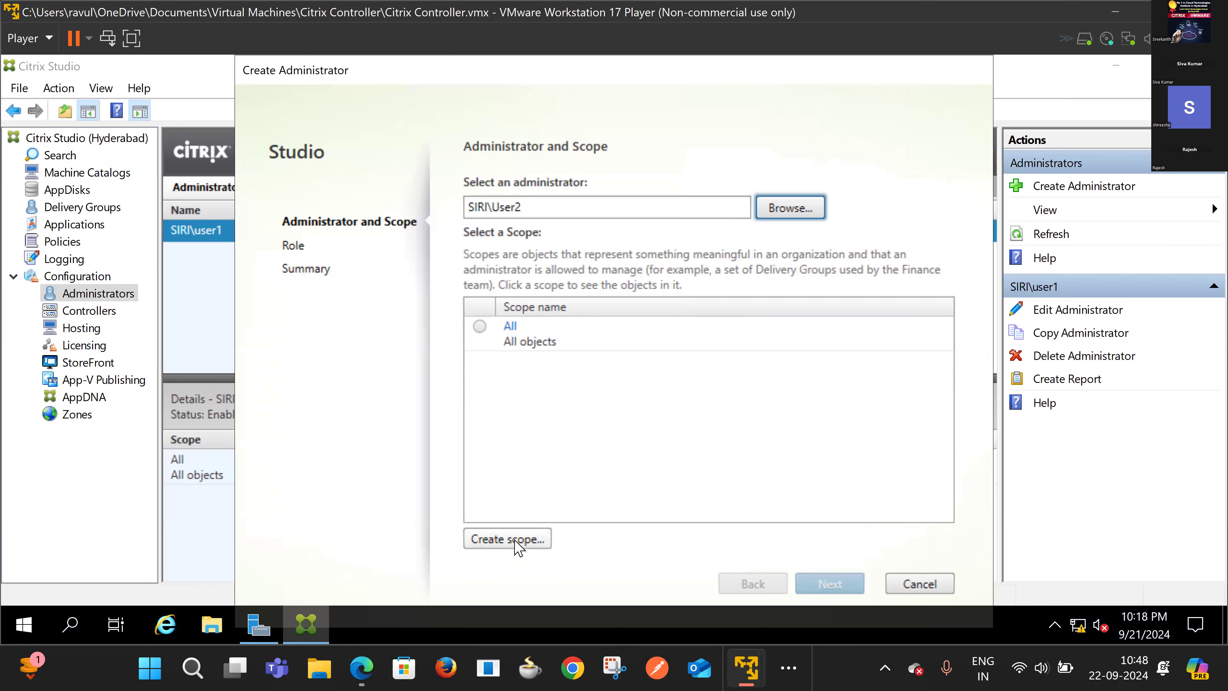
pyautogui.click(550, 358)
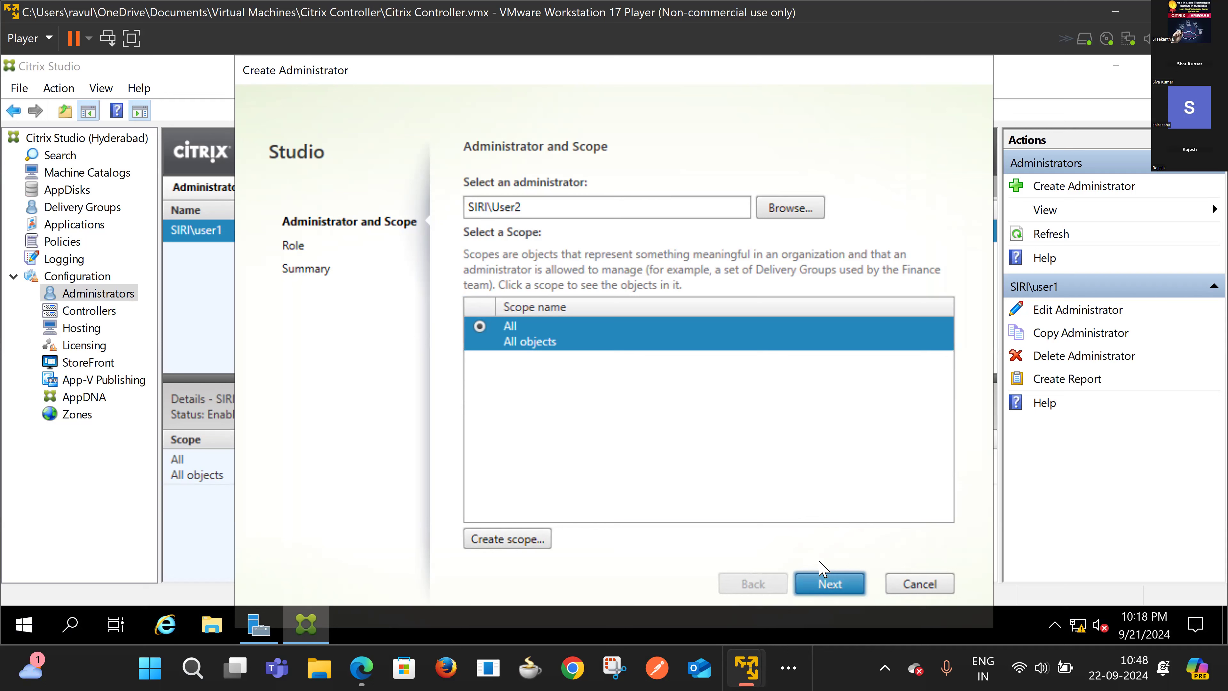
pyautogui.click(825, 584)
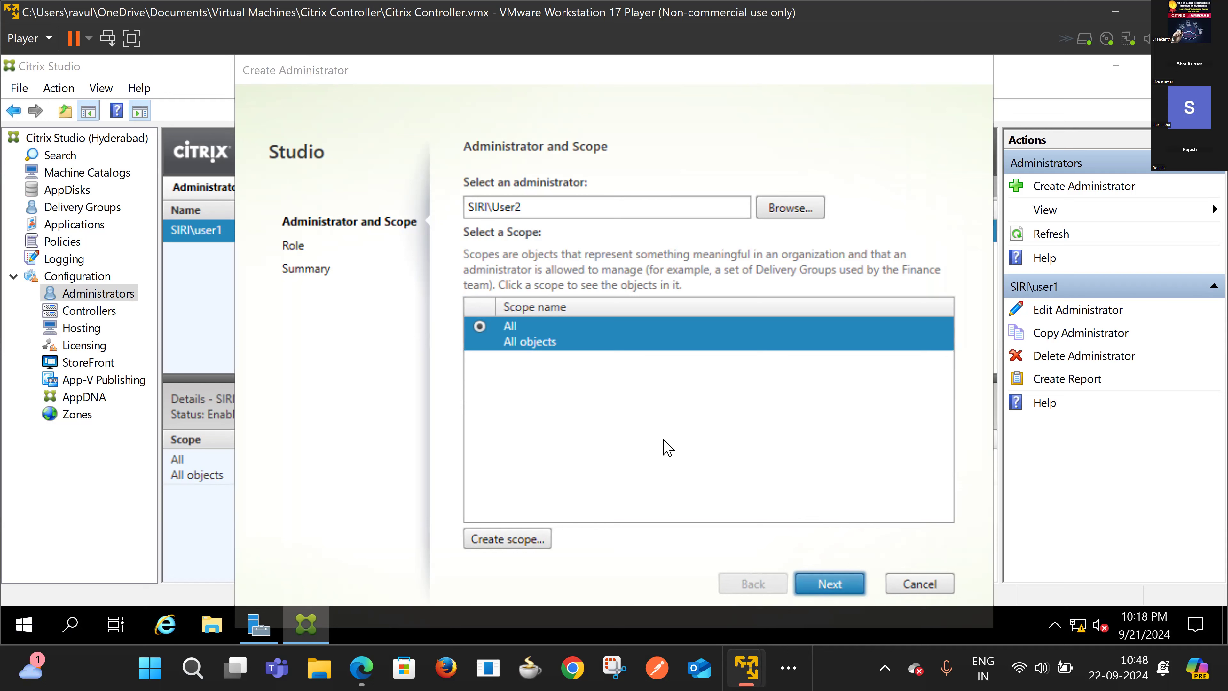
# Step: Give User2 the Full Administrator role, complete the wizard, and view the Controllers node listing DC1.Siri.com
pyautogui.click(817, 585)
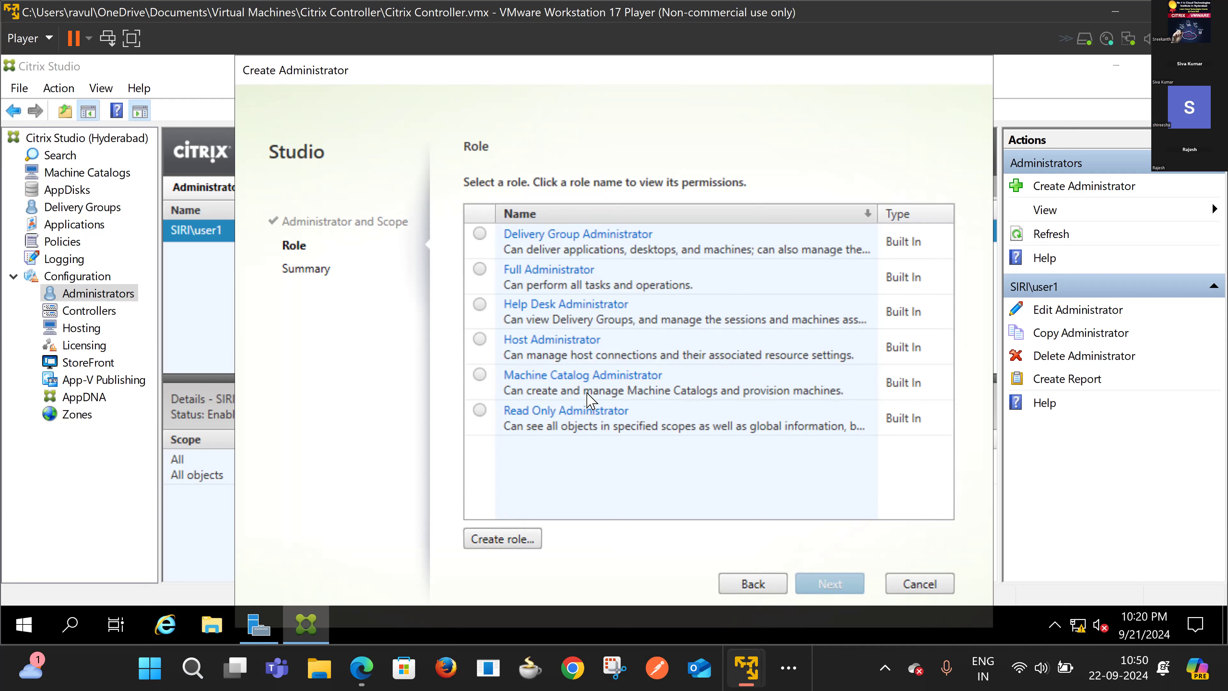
pyautogui.click(479, 270)
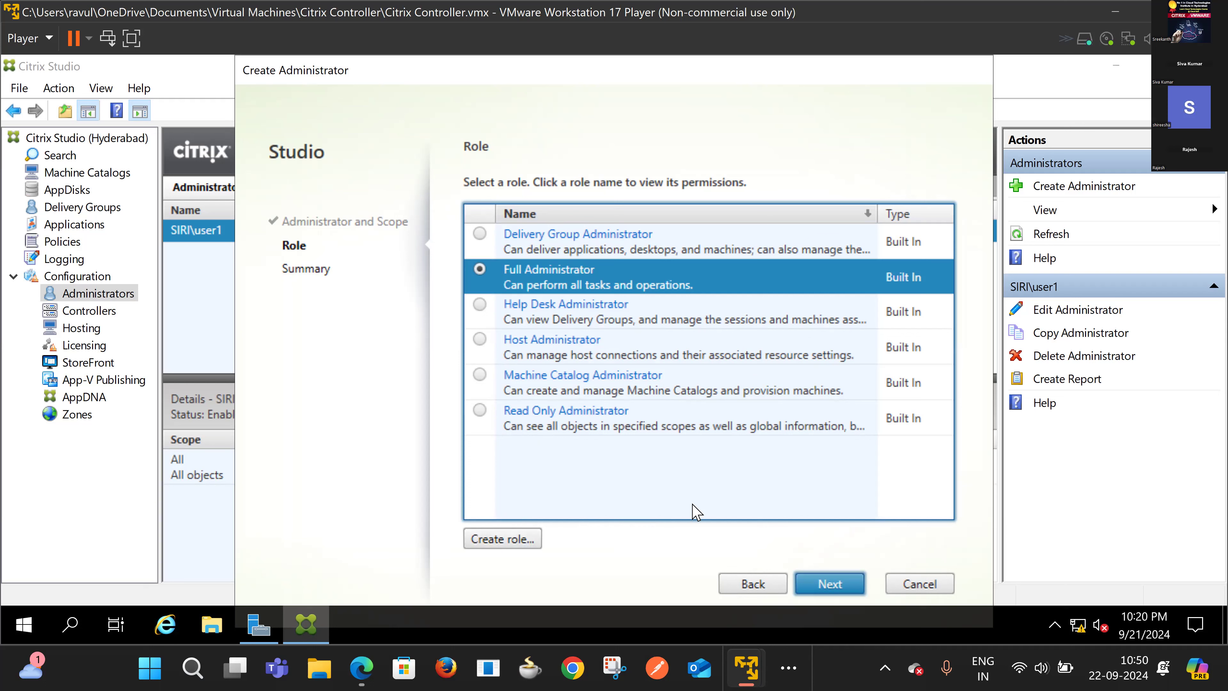
pyautogui.click(838, 590)
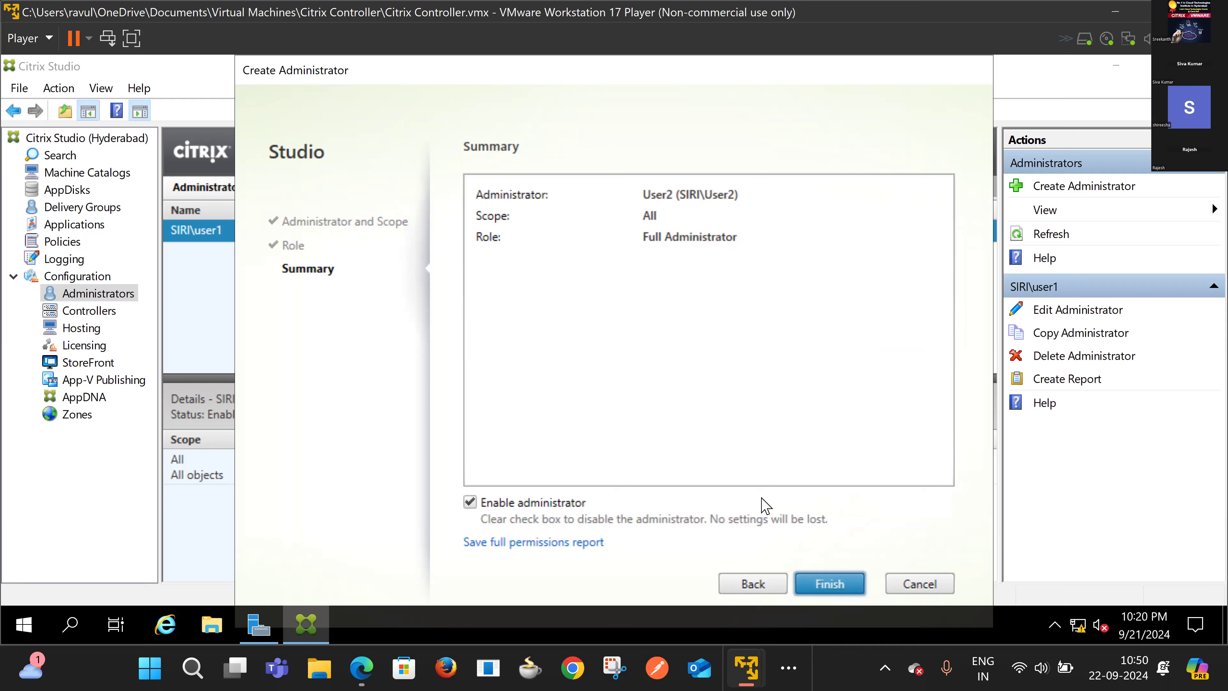
pyautogui.click(821, 578)
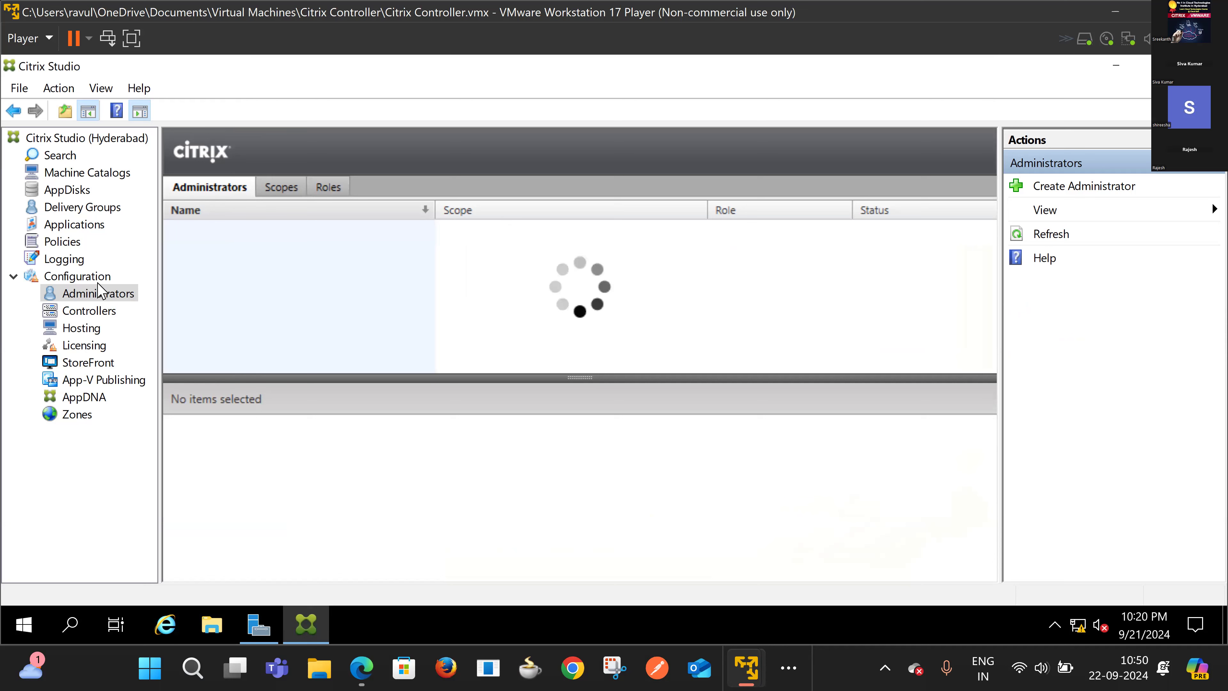
pyautogui.click(97, 312)
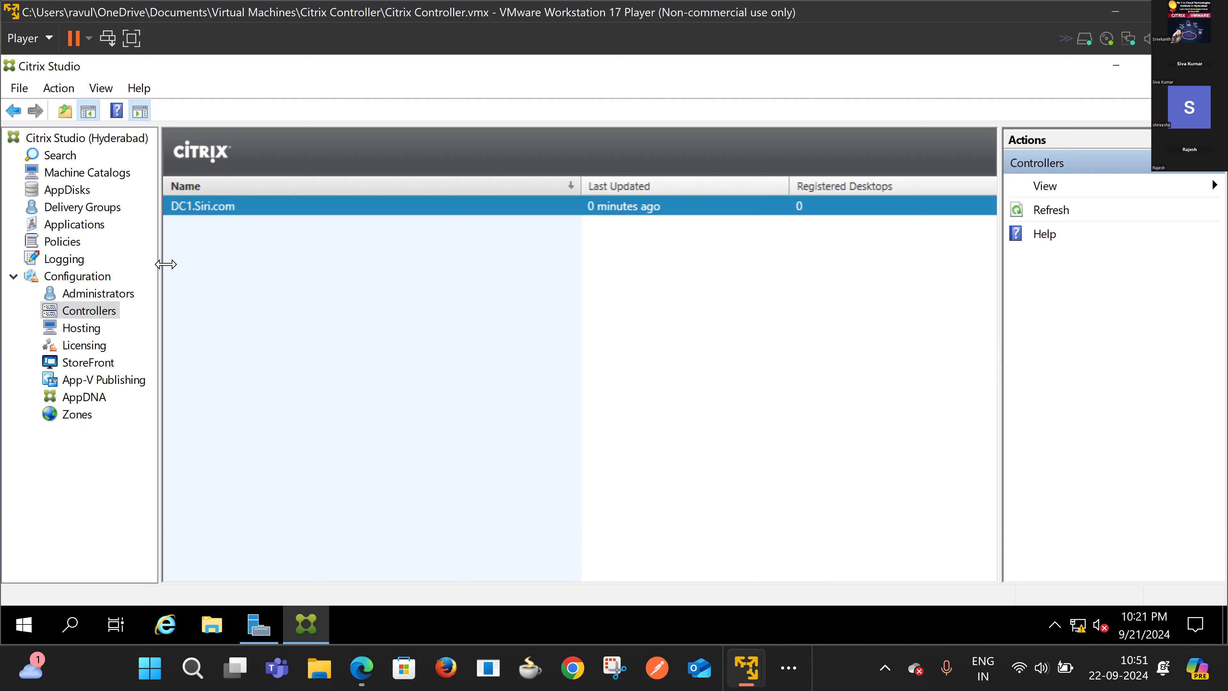
# Step: Open the empty Hosting view and start Add Connection and Resources
pyautogui.click(83, 327)
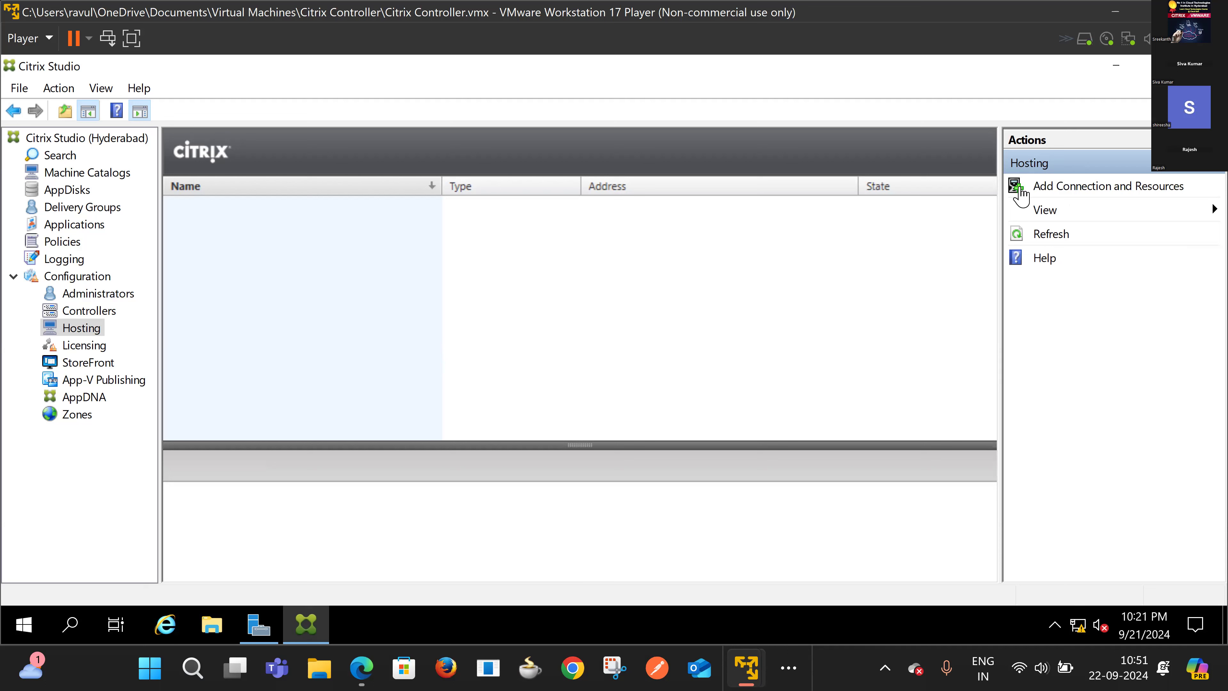
pyautogui.click(1059, 189)
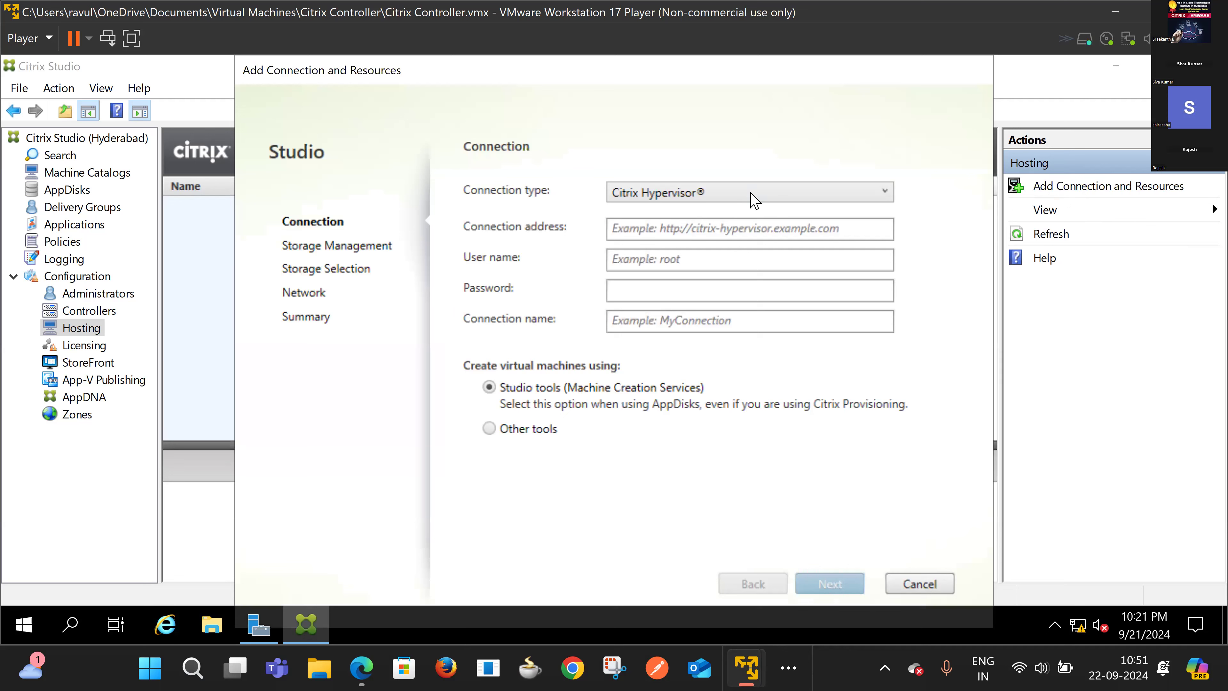
# Step: Browse the Connection type options, leaving Citrix Hypervisor selected for now
pyautogui.click(755, 200)
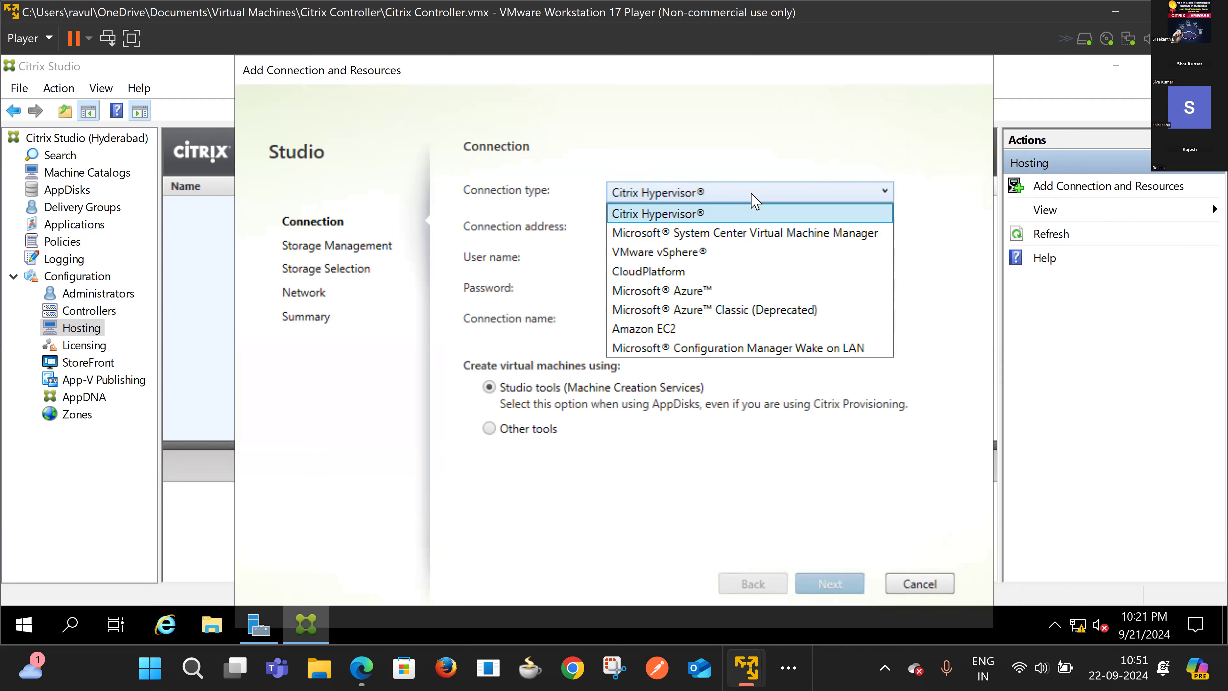
pyautogui.click(749, 202)
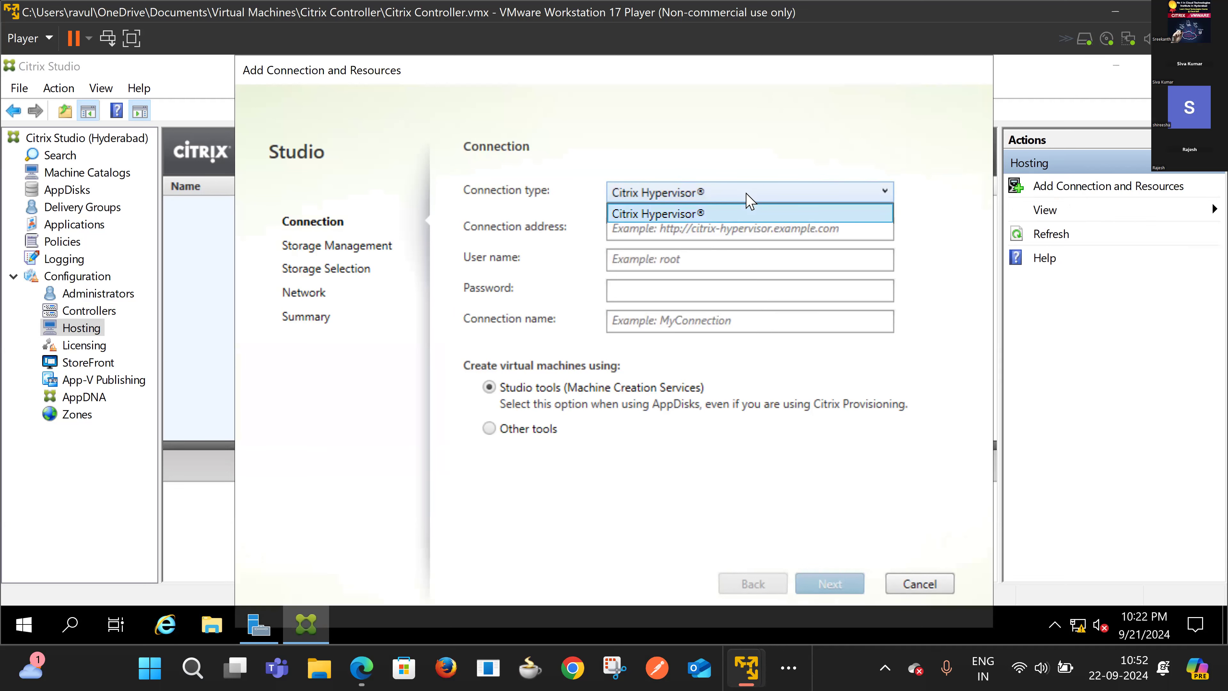
pyautogui.click(749, 198)
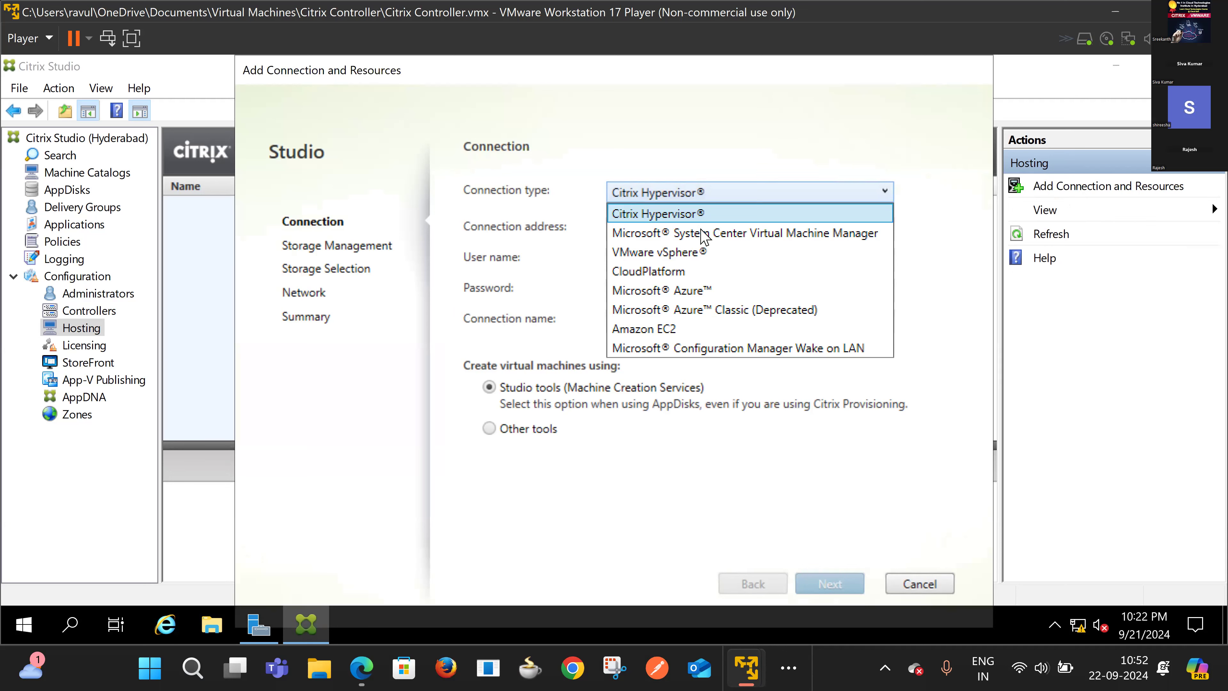
pyautogui.click(685, 192)
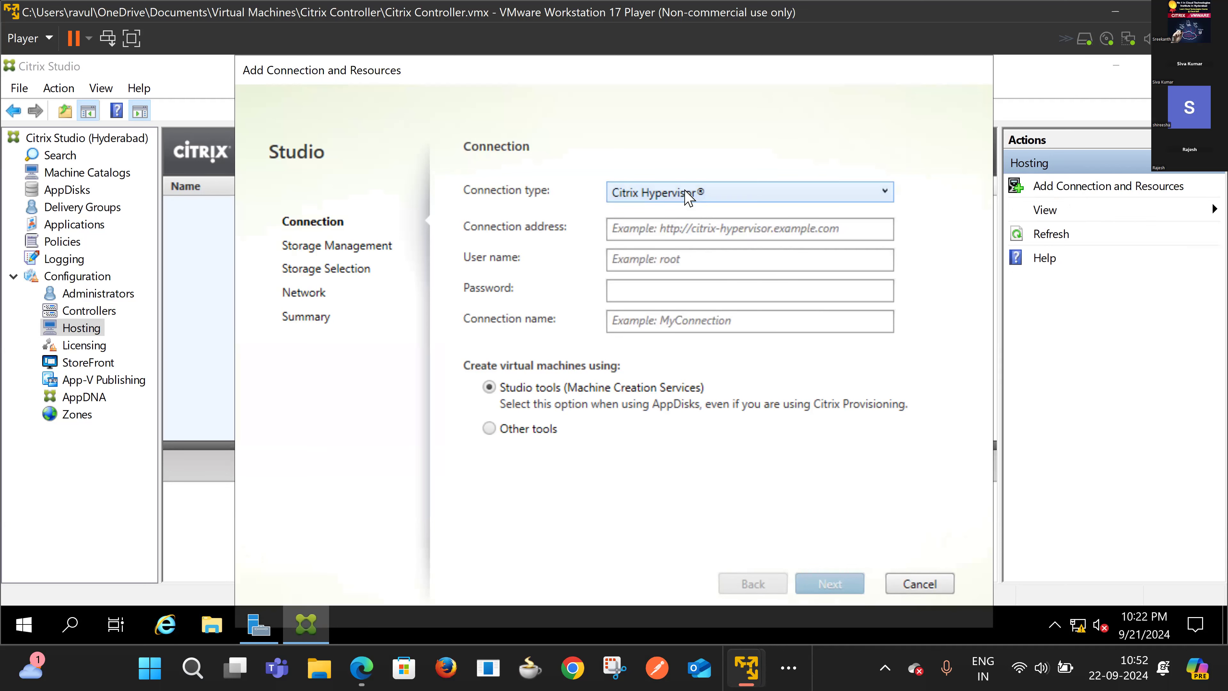
pyautogui.click(689, 194)
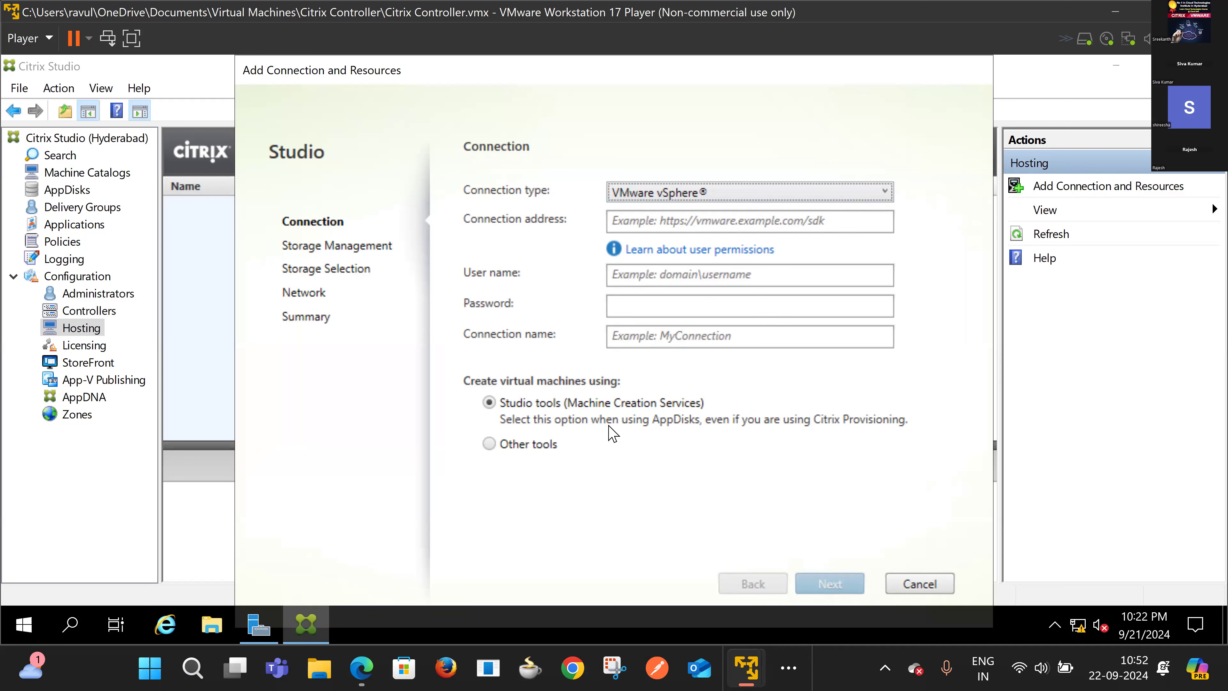
# Step: Switch the connection type to Microsoft Azure with Azure Global as the environment
pyautogui.click(777, 194)
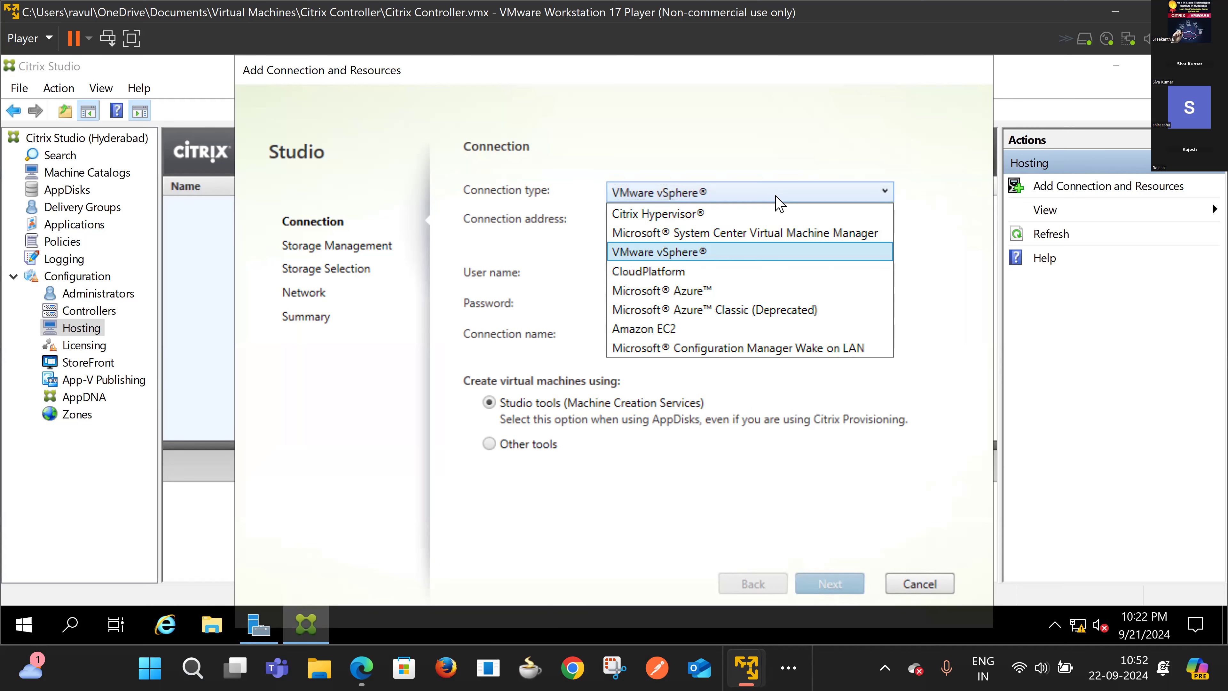
pyautogui.click(776, 196)
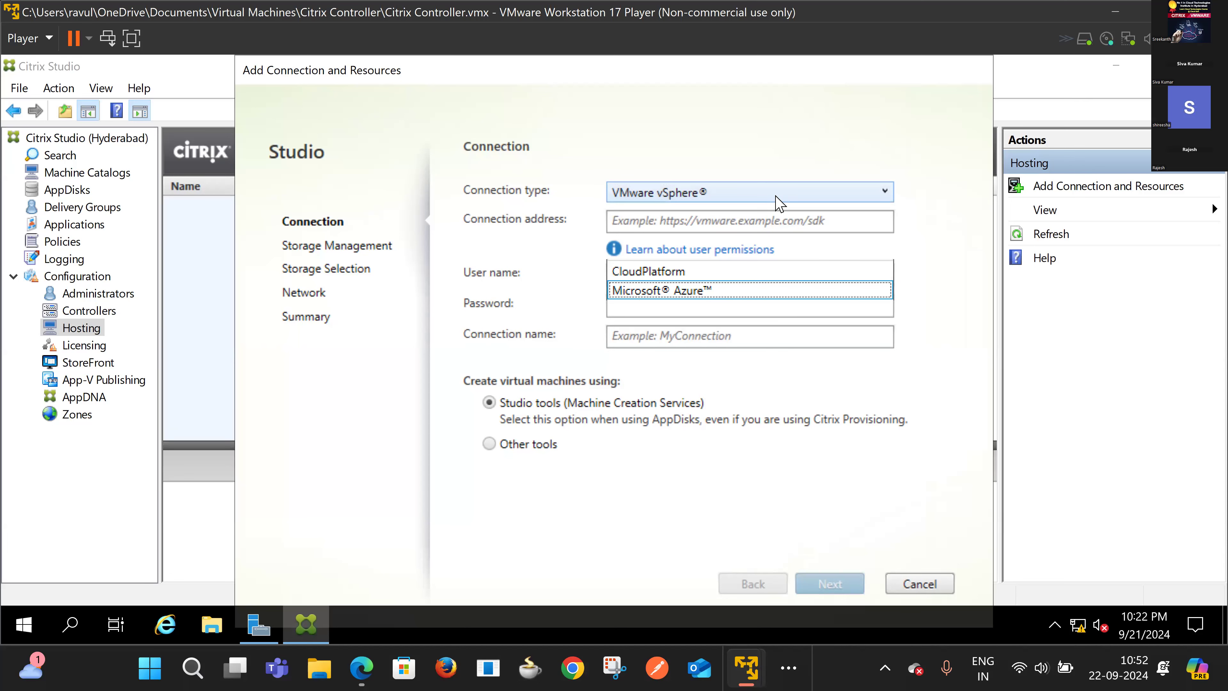
pyautogui.press('Return')
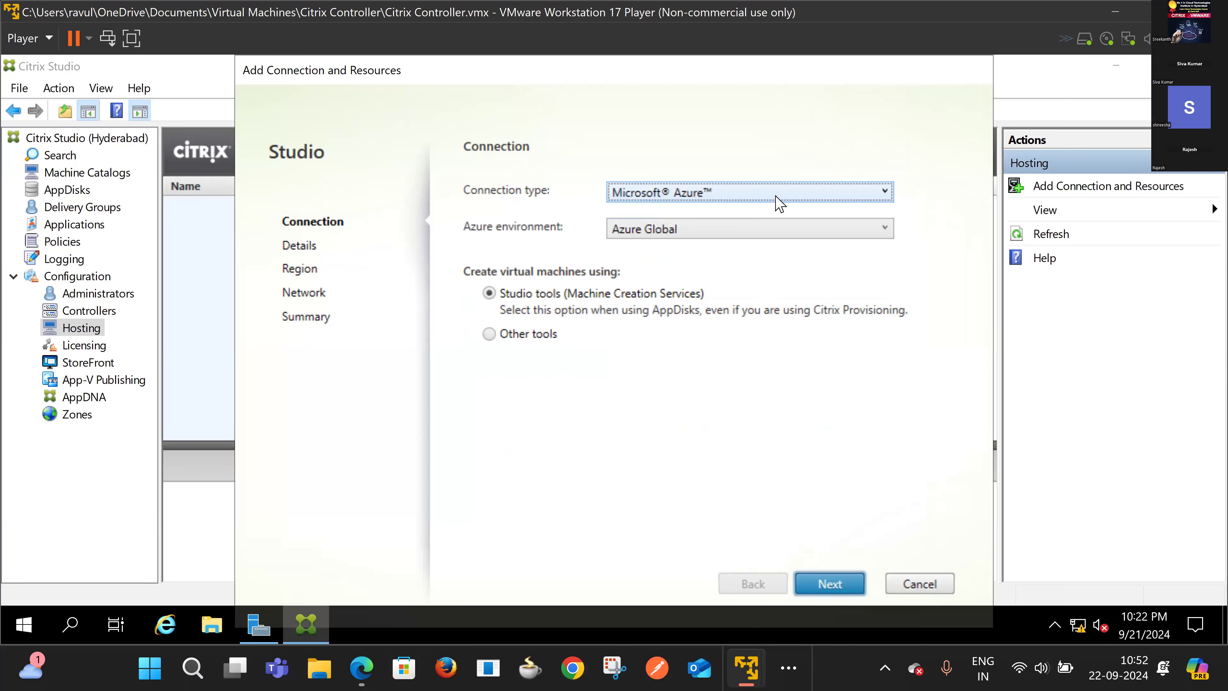
pyautogui.click(734, 230)
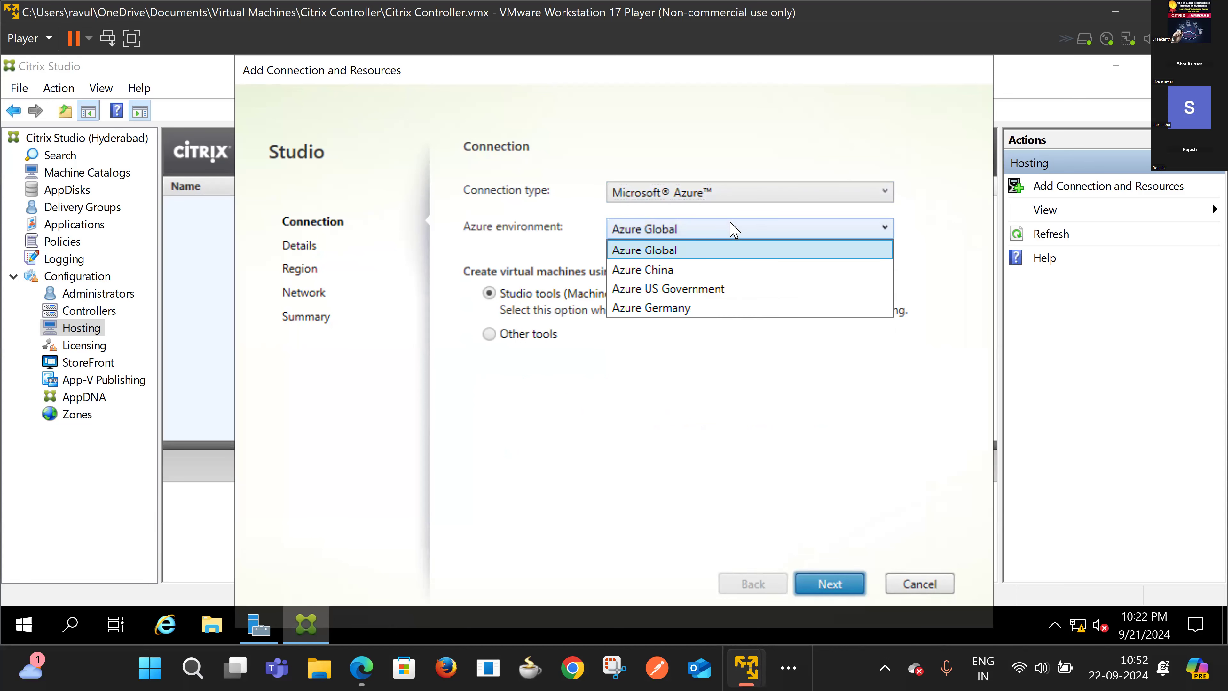
pyautogui.click(733, 230)
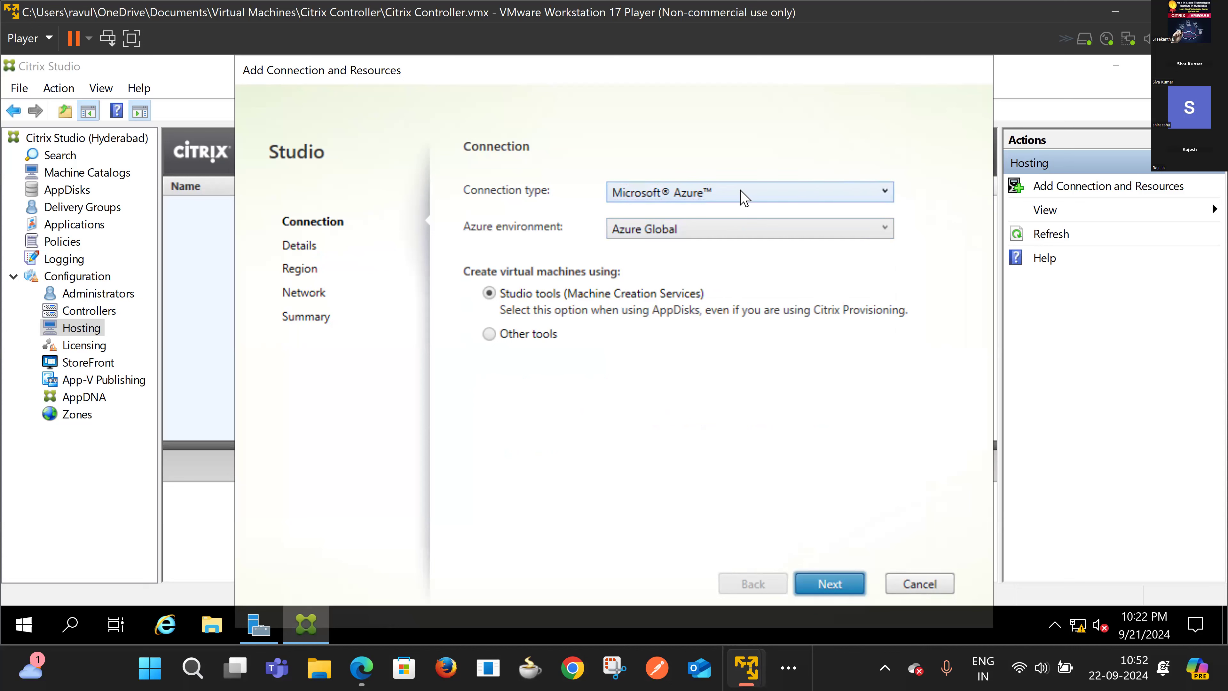
pyautogui.click(720, 230)
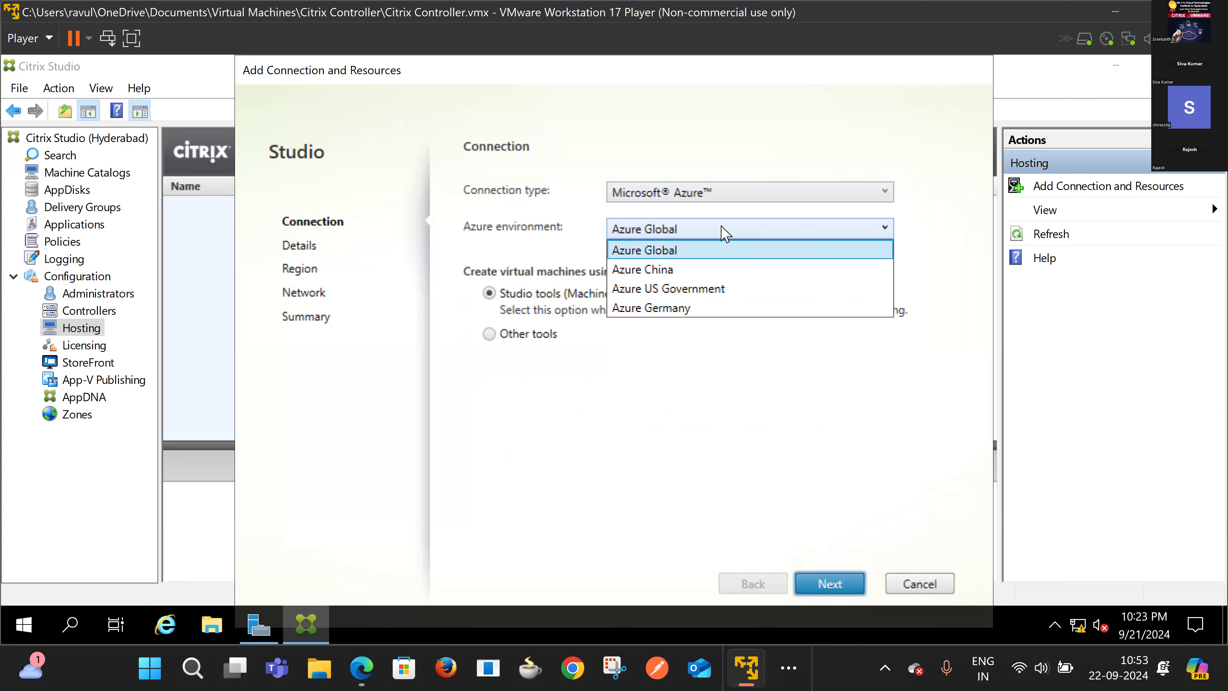
pyautogui.click(733, 254)
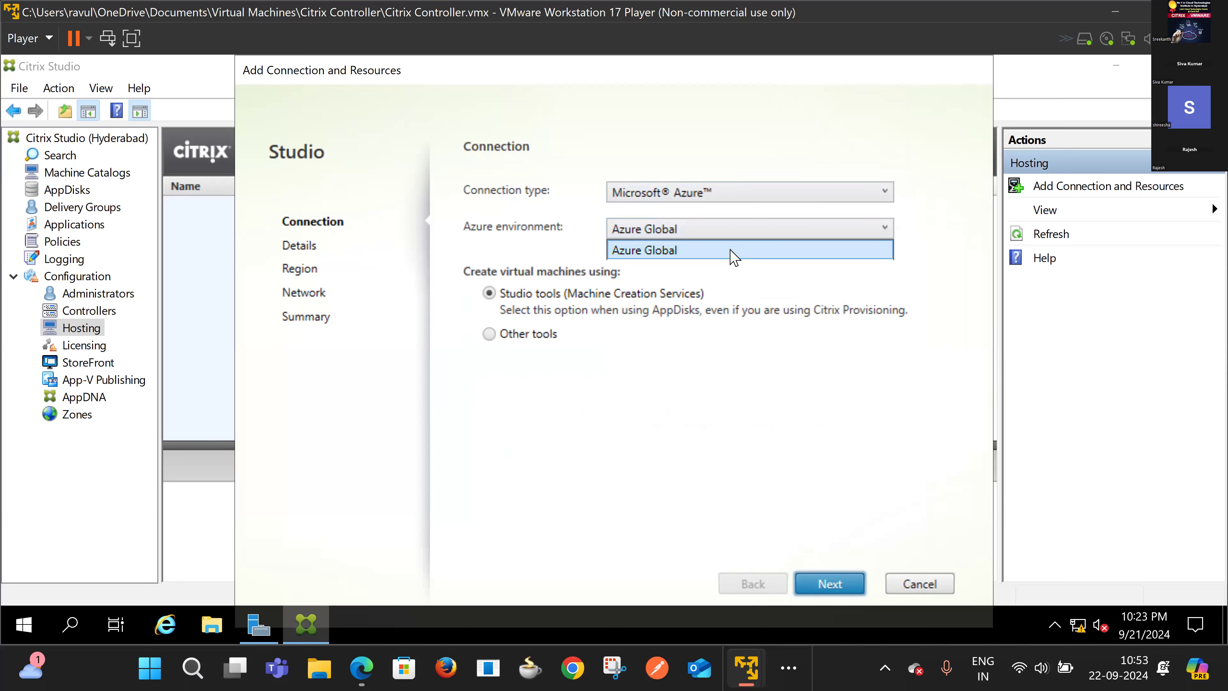
# Step: Recheck the environment and connection type lists, then cancel the wizard without adding a connection
pyautogui.click(737, 235)
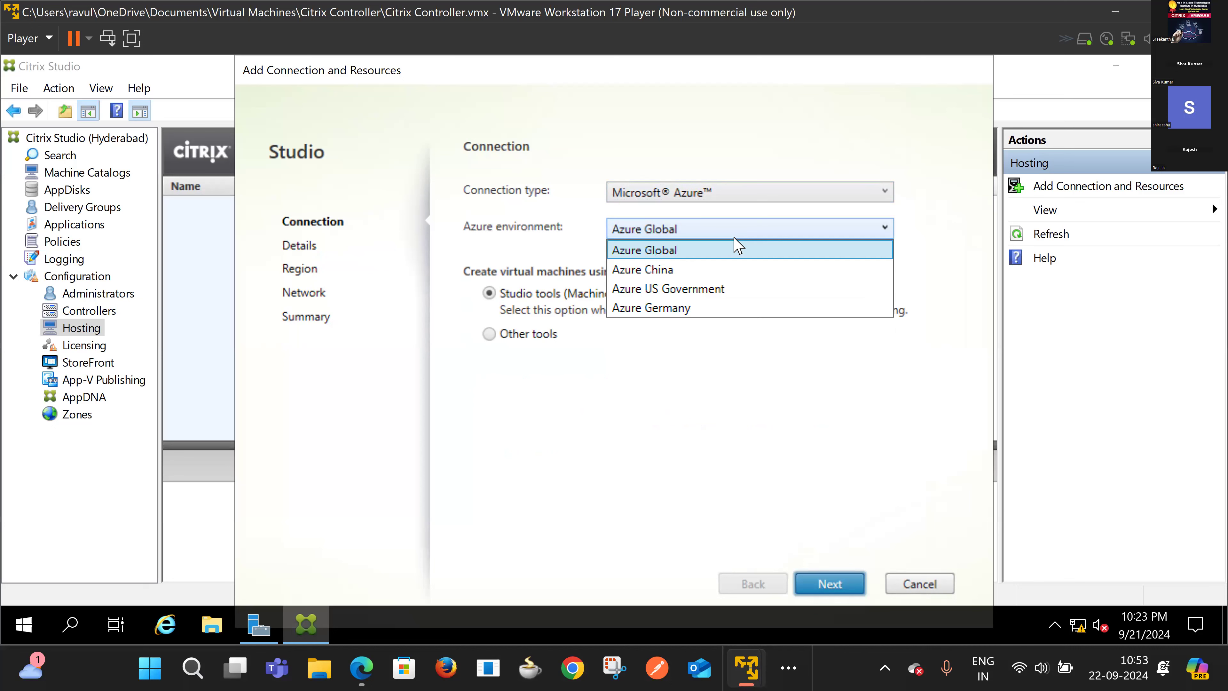
pyautogui.click(738, 199)
pyautogui.click(738, 199)
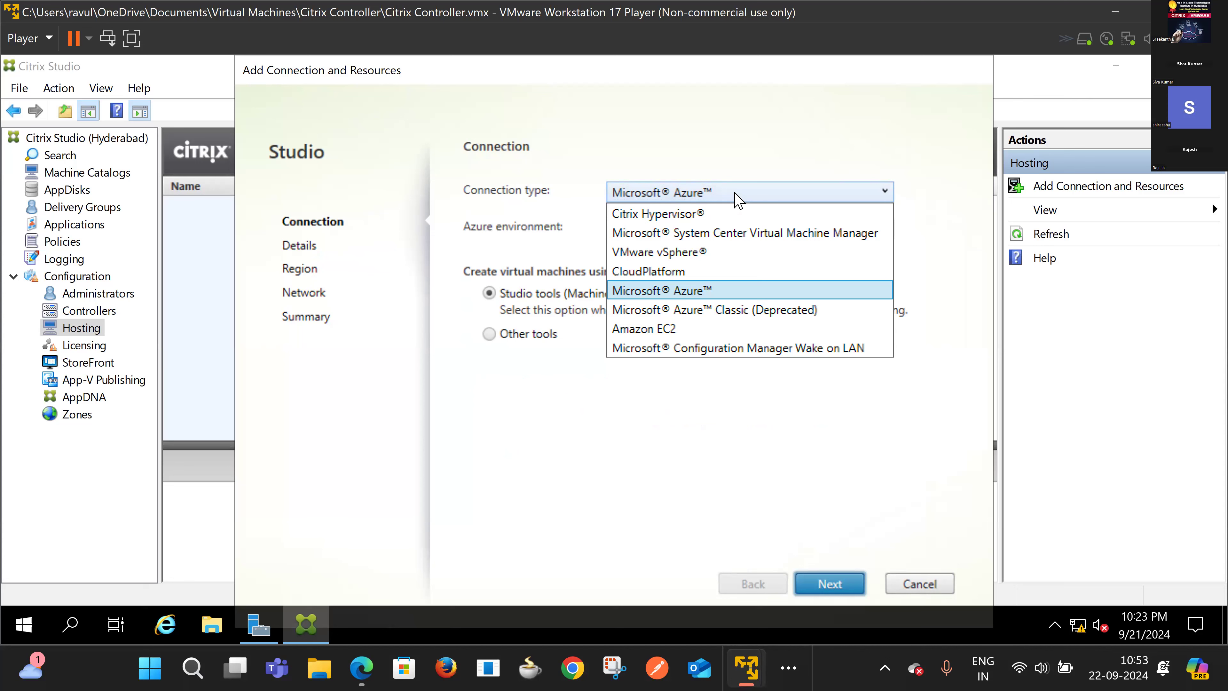
pyautogui.click(736, 199)
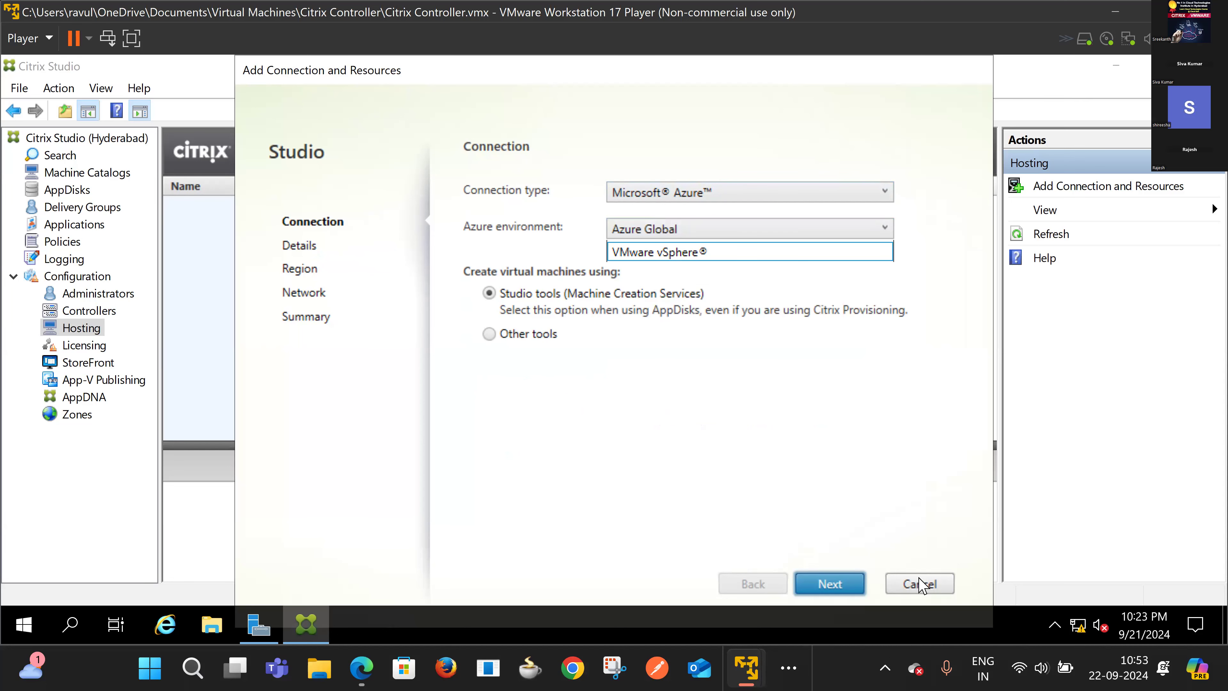
pyautogui.click(923, 584)
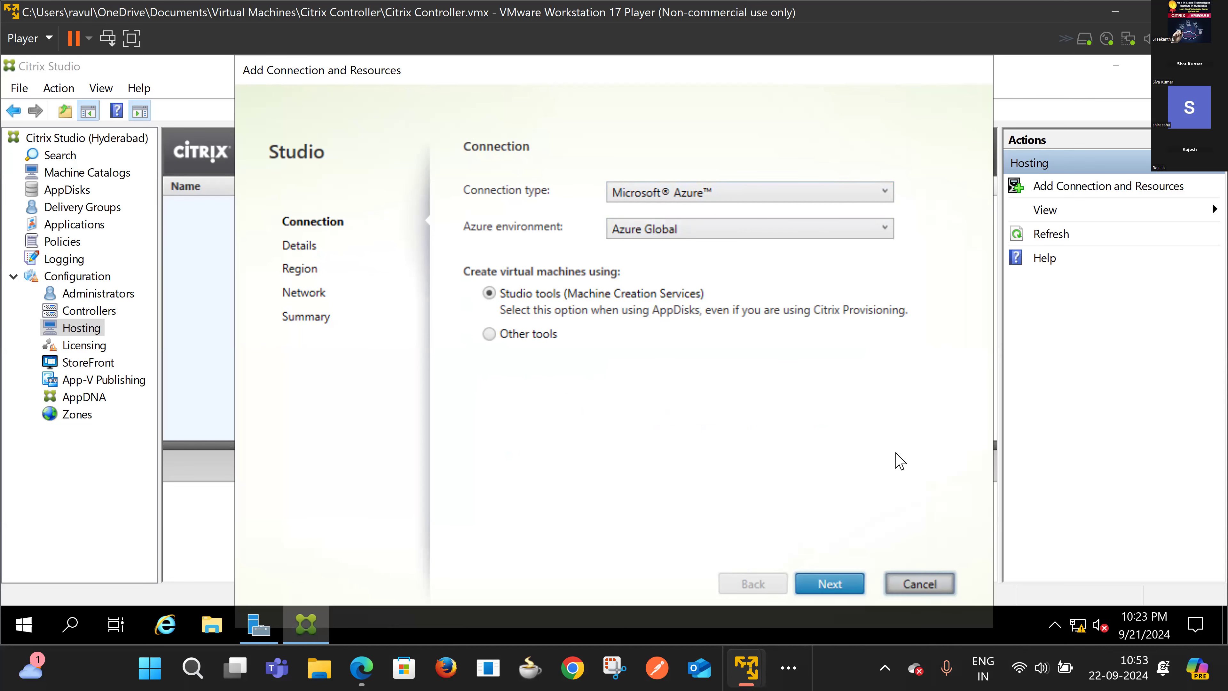
# Step: Open Licensing, inspect the DC1\ADMINISTRATOR and BUILTIN\ADMINISTRATORS licensing administrators, then return to Overview
pyautogui.click(85, 349)
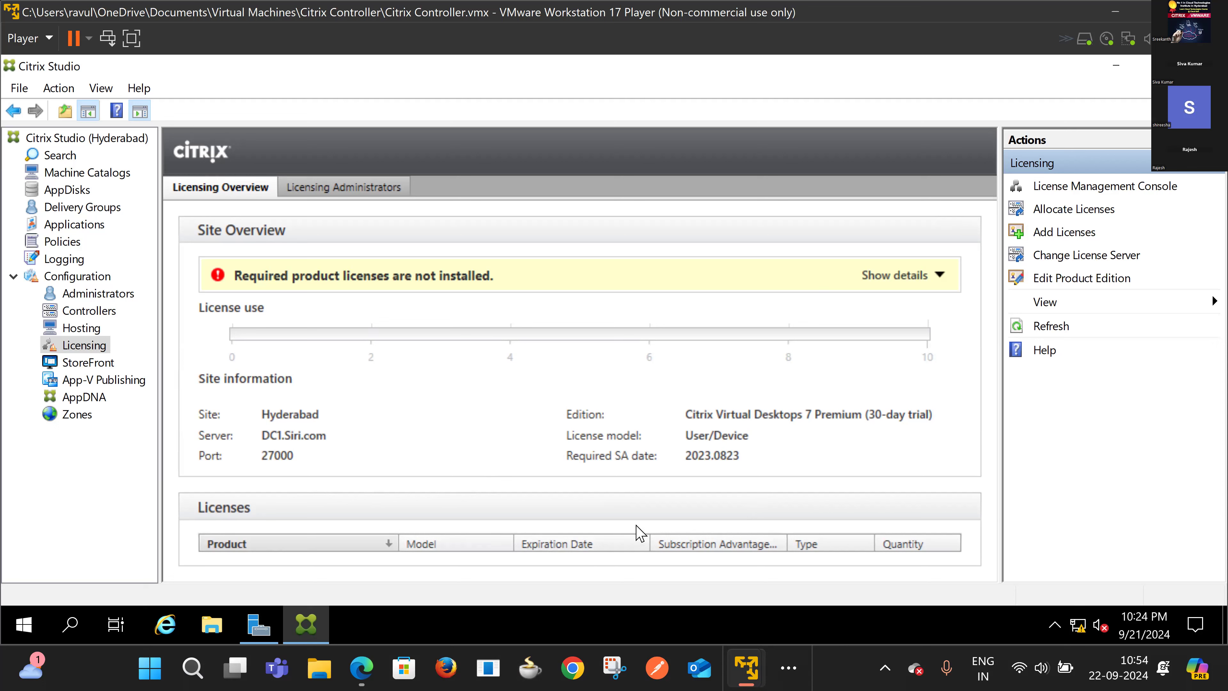
pyautogui.click(339, 190)
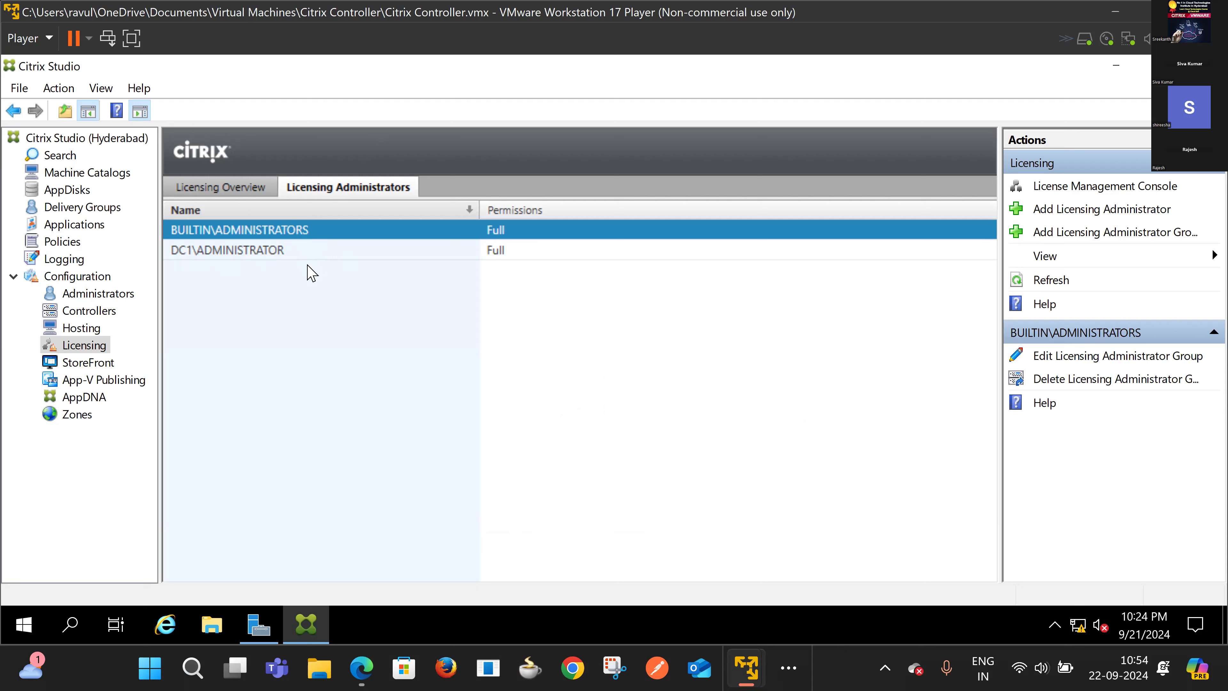
pyautogui.click(264, 252)
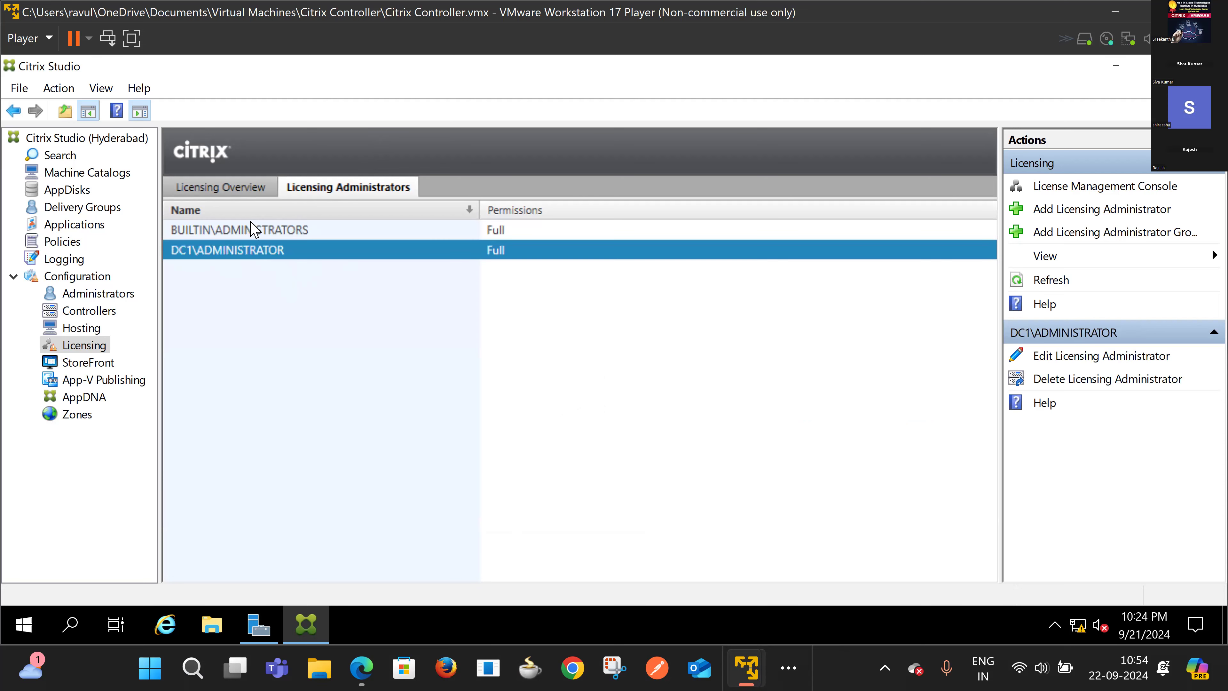
pyautogui.click(253, 234)
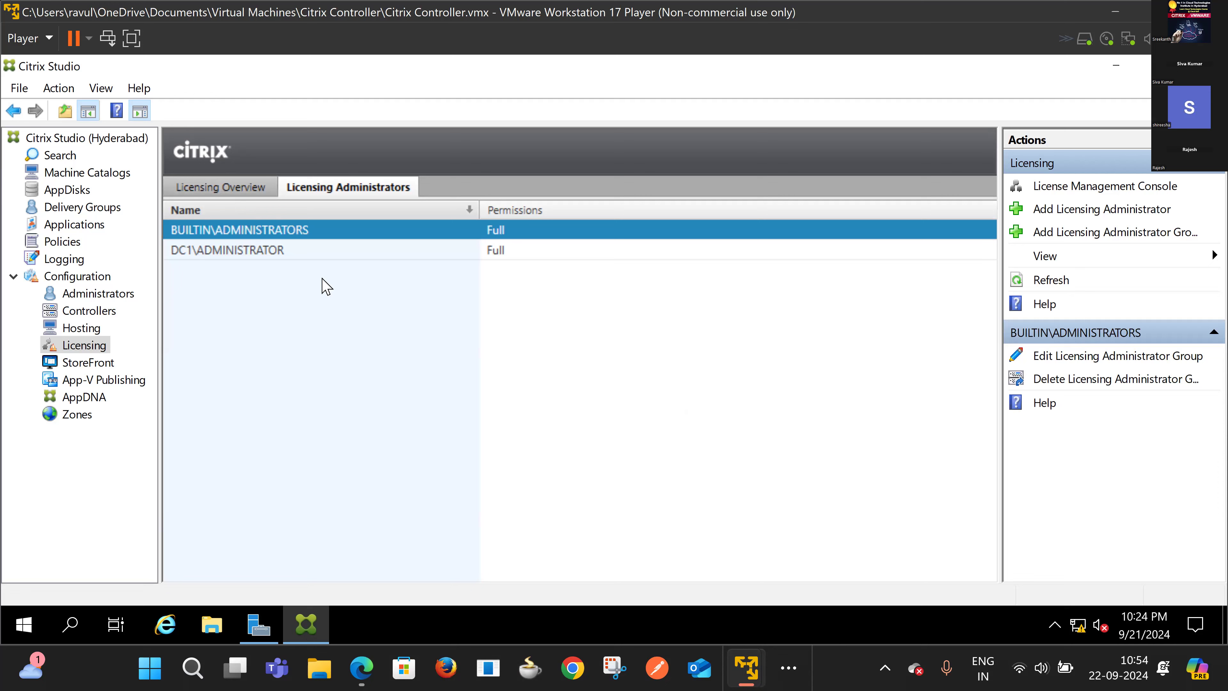
pyautogui.click(211, 193)
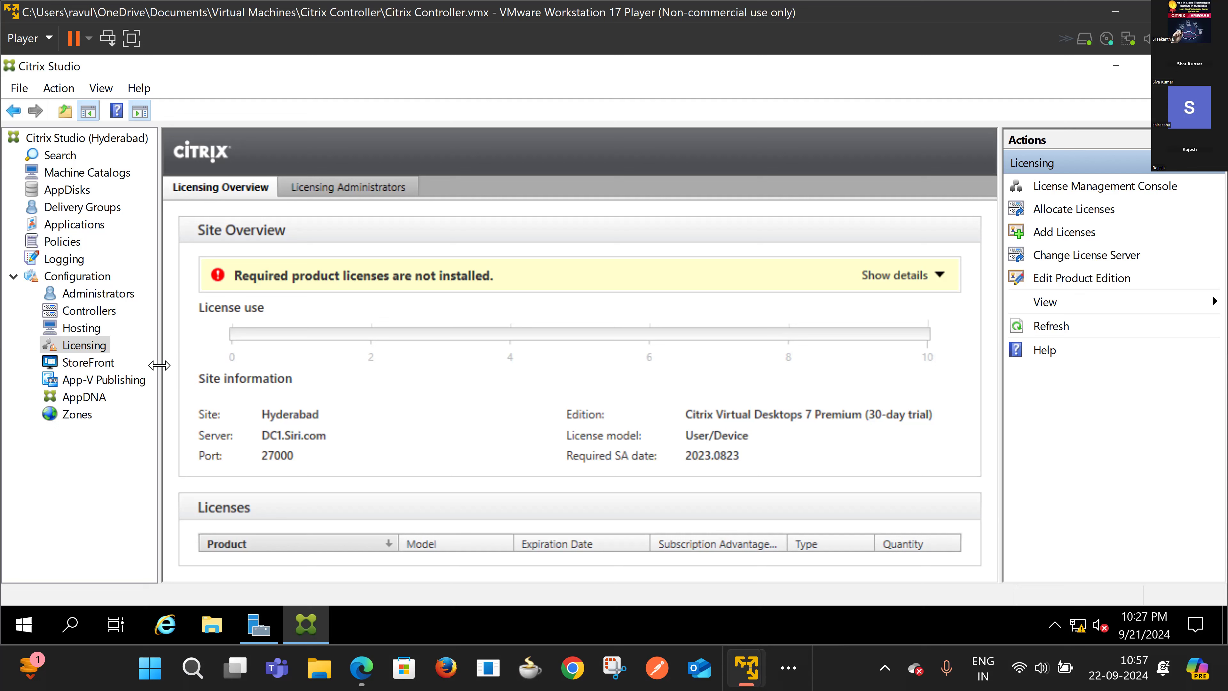
# Step: Open the StoreFront node under Configuration to view its server-address welcome screen
pyautogui.click(100, 366)
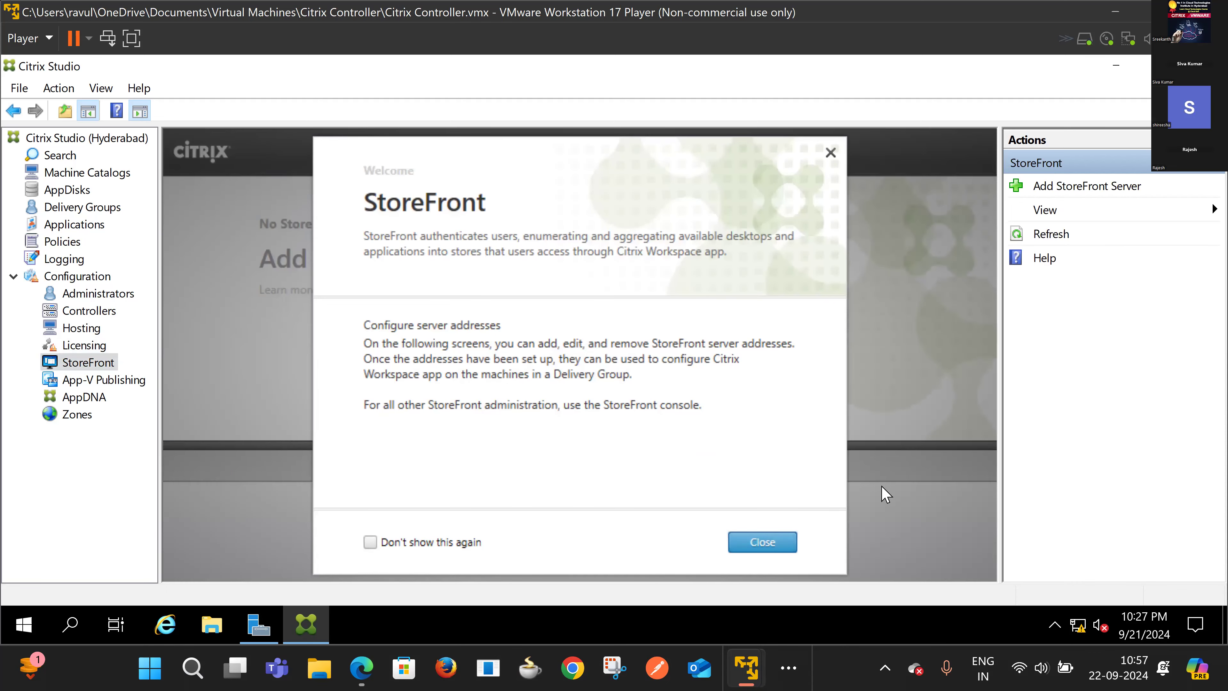
# Step: Dismiss the StoreFront welcome introduction and switch Citrix Studio to the Zones node
pyautogui.click(760, 541)
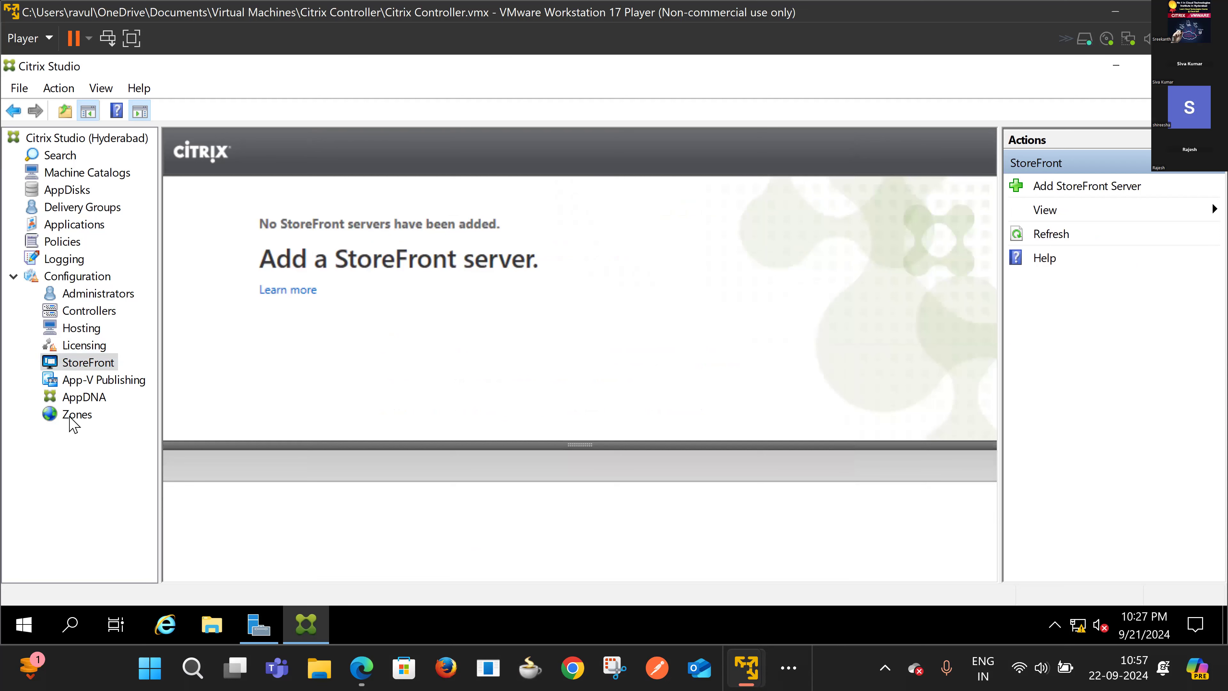
pyautogui.click(73, 418)
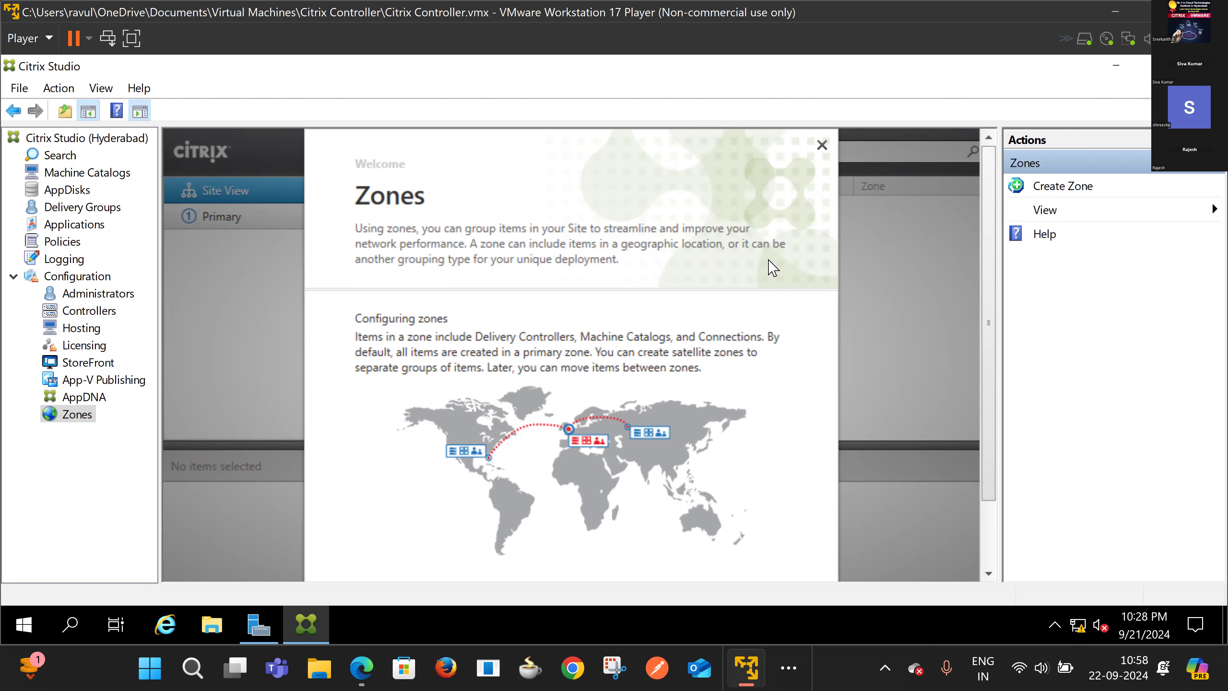
# Step: Close the Zones introduction, enlarge the details pane, and view the Machine Catalogs node
pyautogui.click(822, 146)
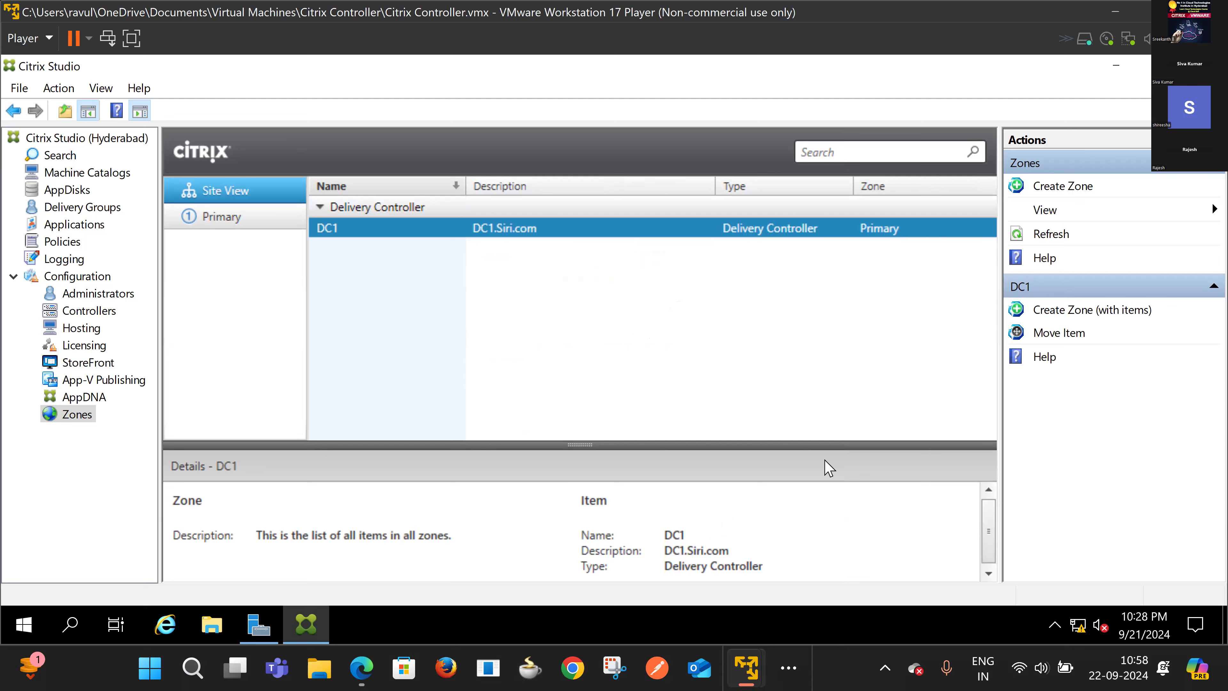
pyautogui.moveTo(575, 443); pyautogui.dragTo(589, 378)
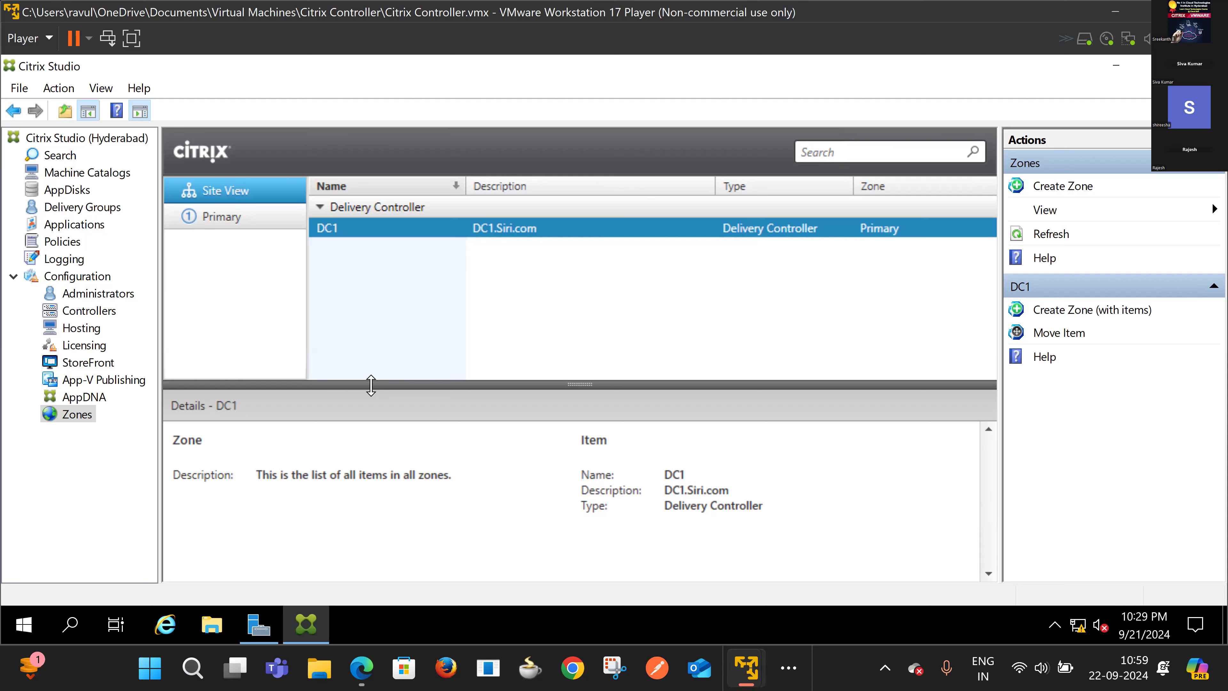
pyautogui.click(102, 175)
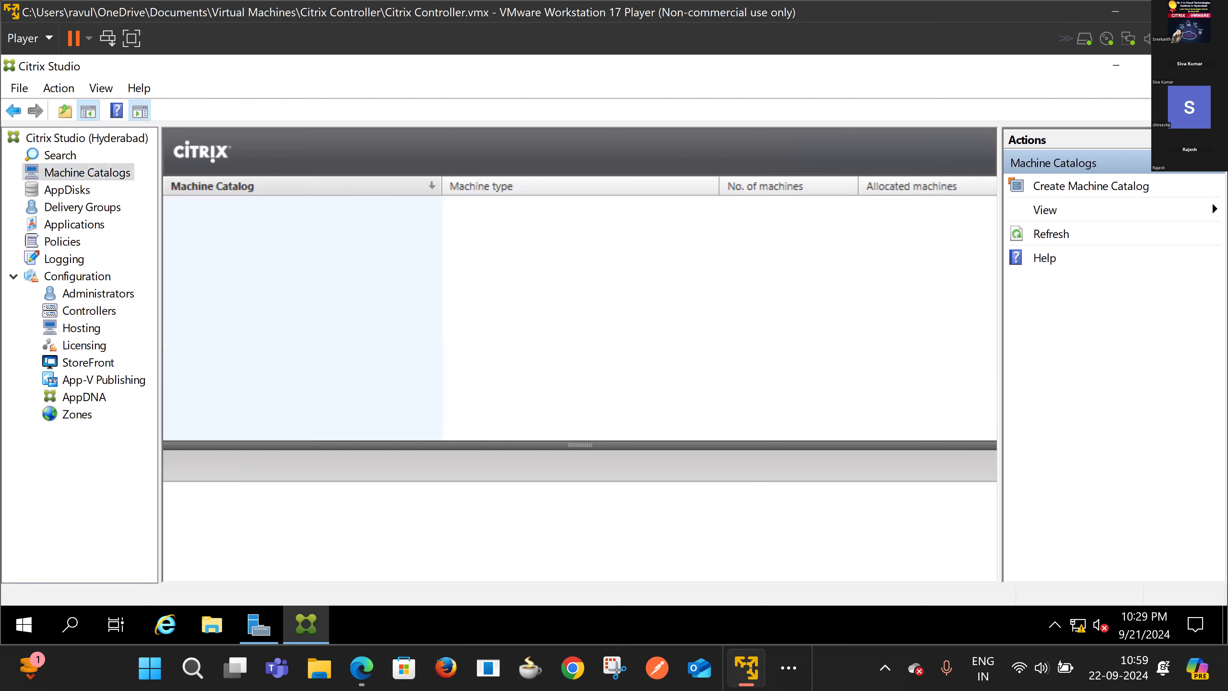
# Step: Close Citrix Studio and launch AutoSelect from the CVAD 1912_8000 DVD Drive (D:)
pyautogui.click(1205, 65)
pyautogui.click(559, 162)
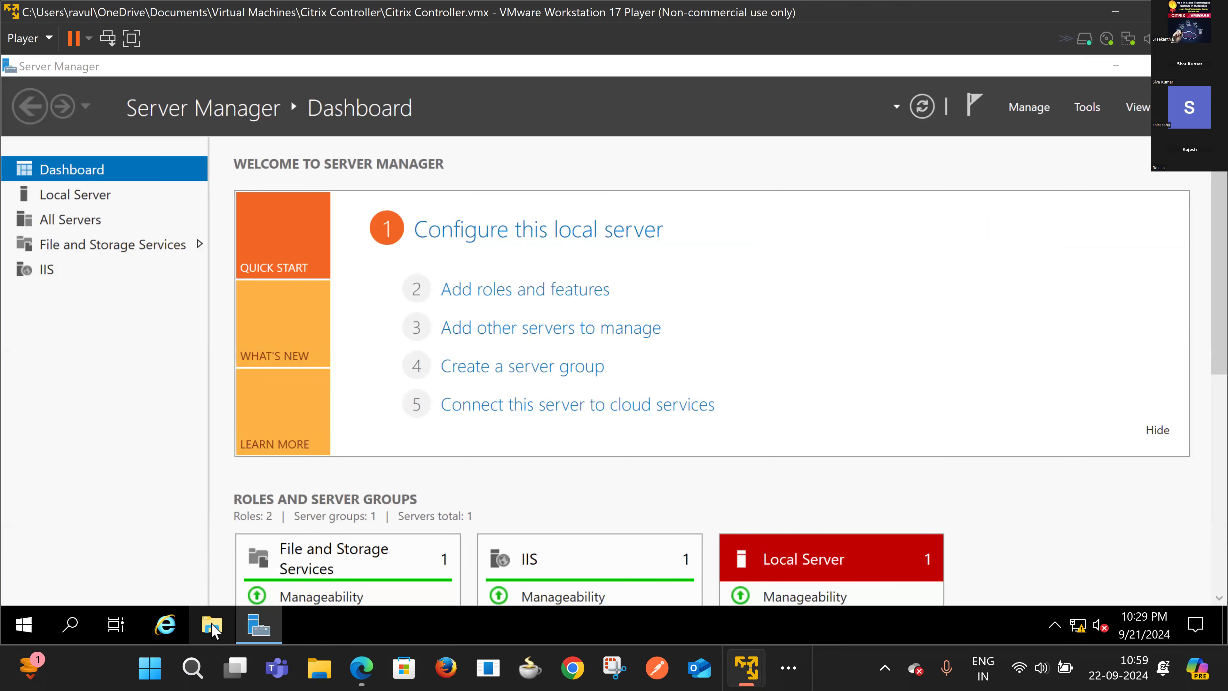
pyautogui.click(212, 626)
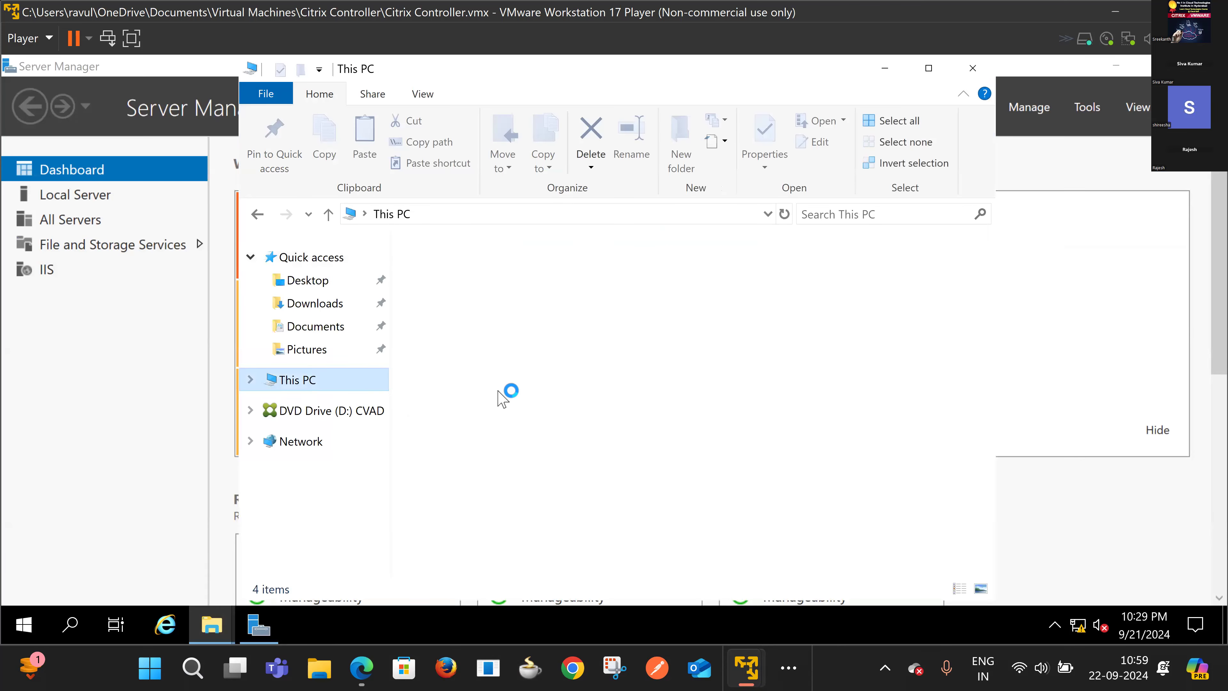
pyautogui.click(734, 526)
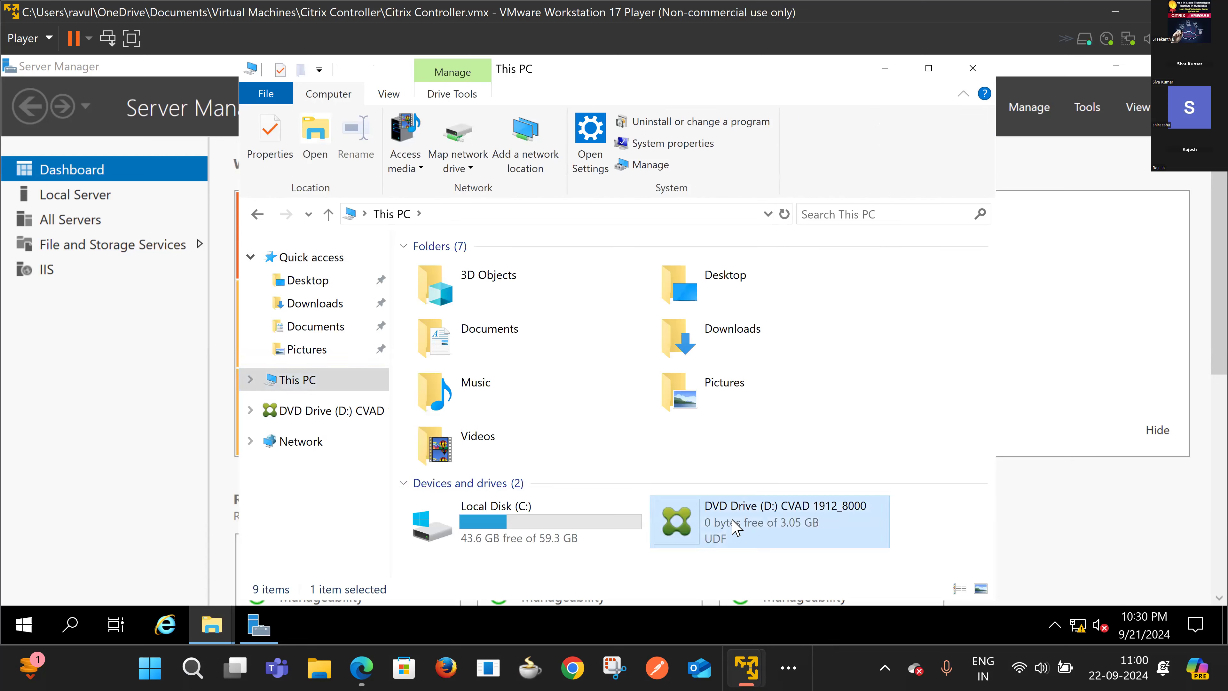
pyautogui.doubleClick(734, 525)
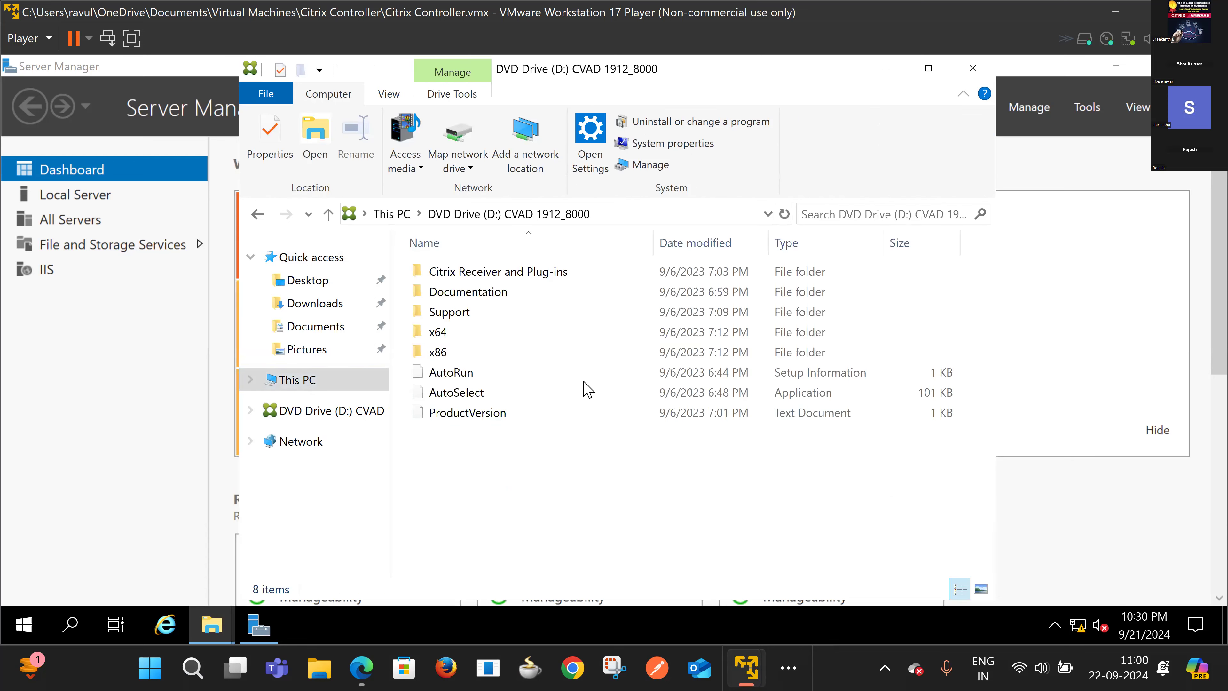
pyautogui.doubleClick(498, 401)
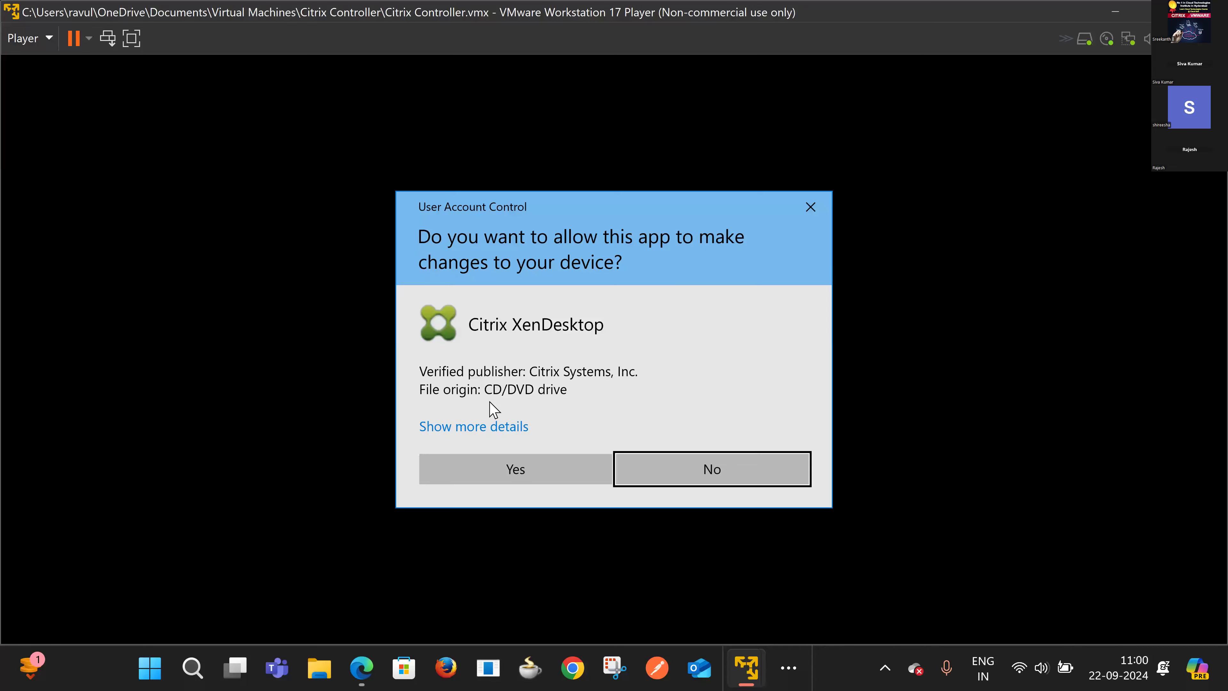
# Step: Approve the User Account Control prompt so the Citrix installer can run
pyautogui.click(513, 468)
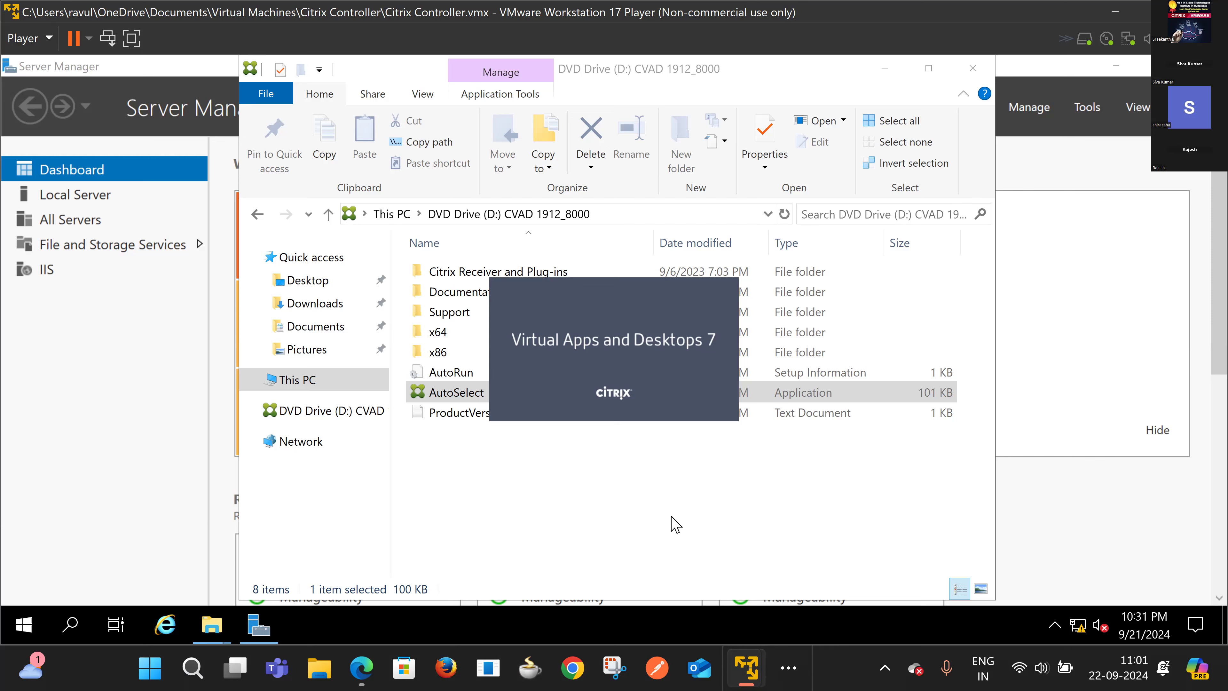
# Step: After the Virtual Apps and Desktops splash closes, relaunch AutoSelect from the DVD
pyautogui.moveTo(751, 669)
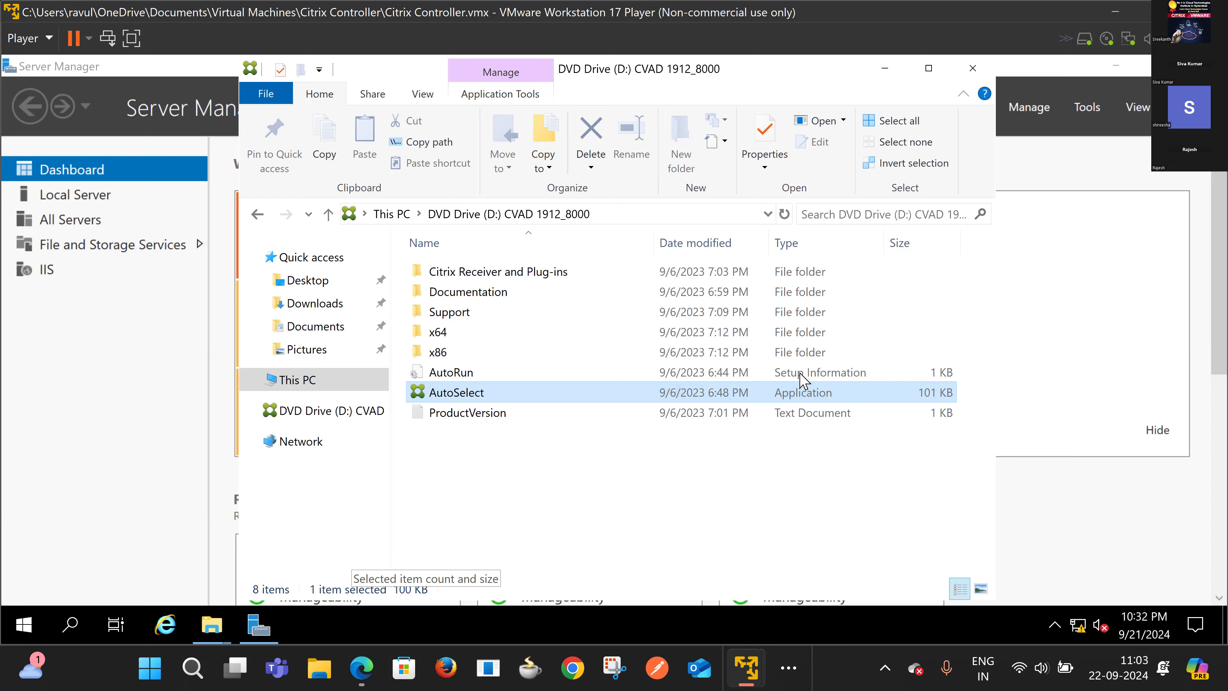
pyautogui.doubleClick(800, 390)
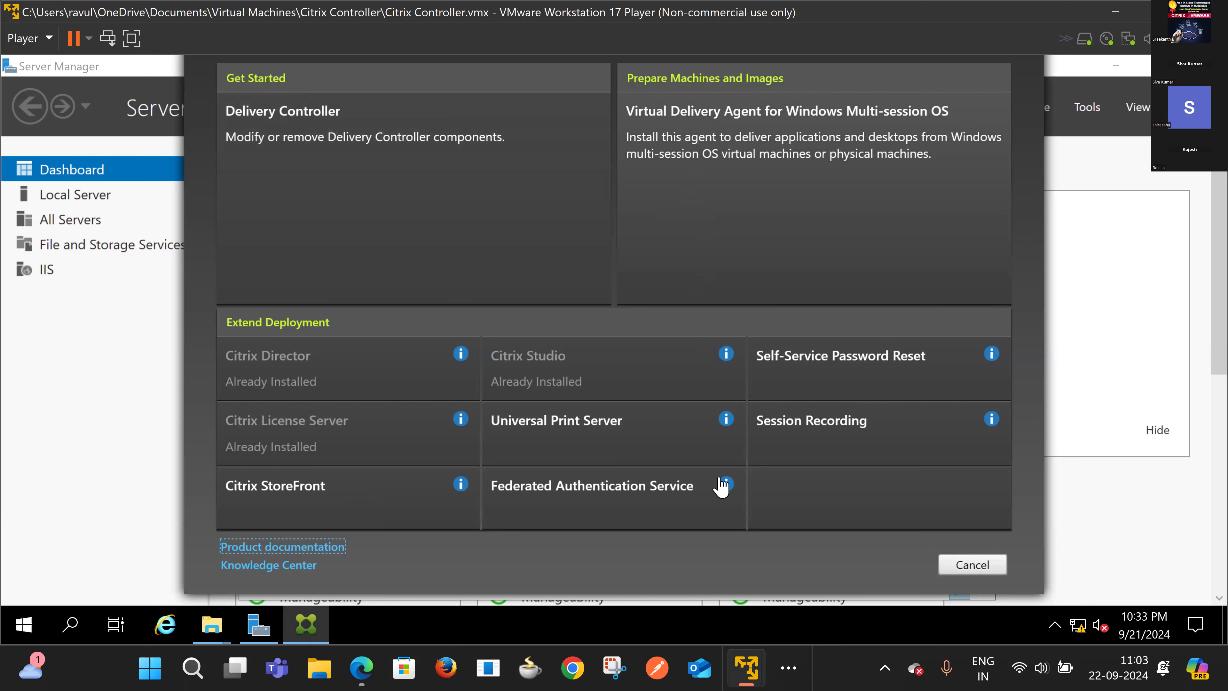
pyautogui.click(732, 128)
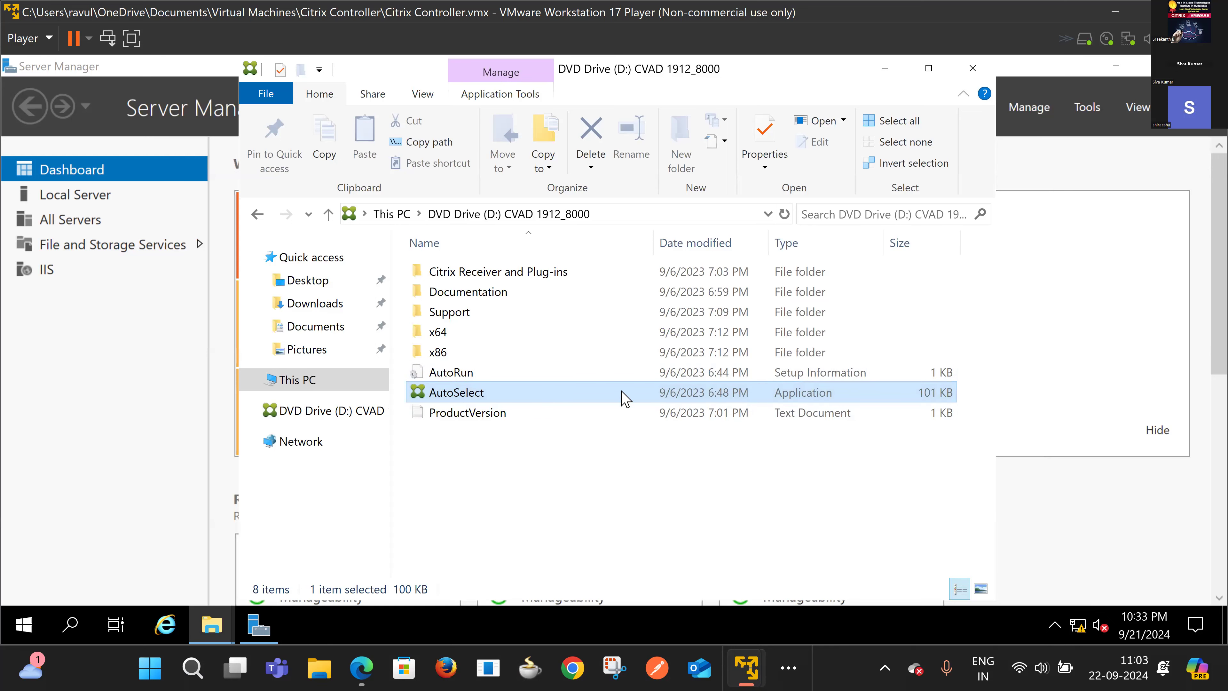
# Step: Relaunch AutoSelect and approve UAC to open the VDA setup at its Environment step
pyautogui.doubleClick(626, 397)
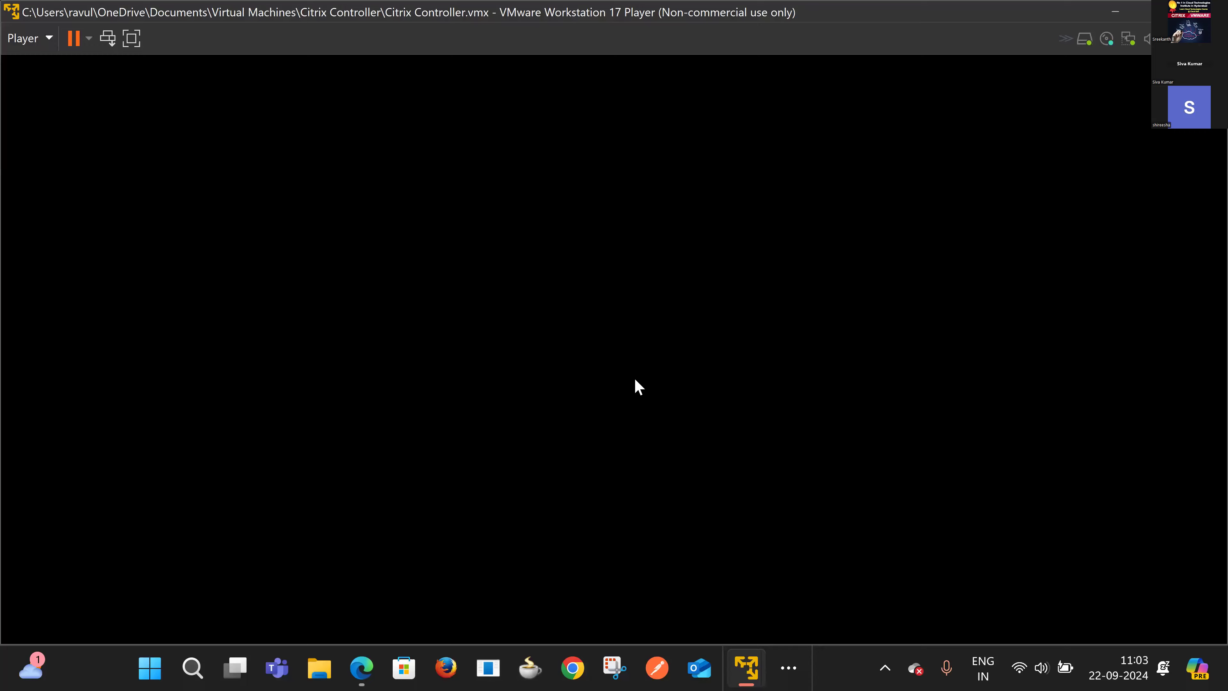
pyautogui.click(535, 477)
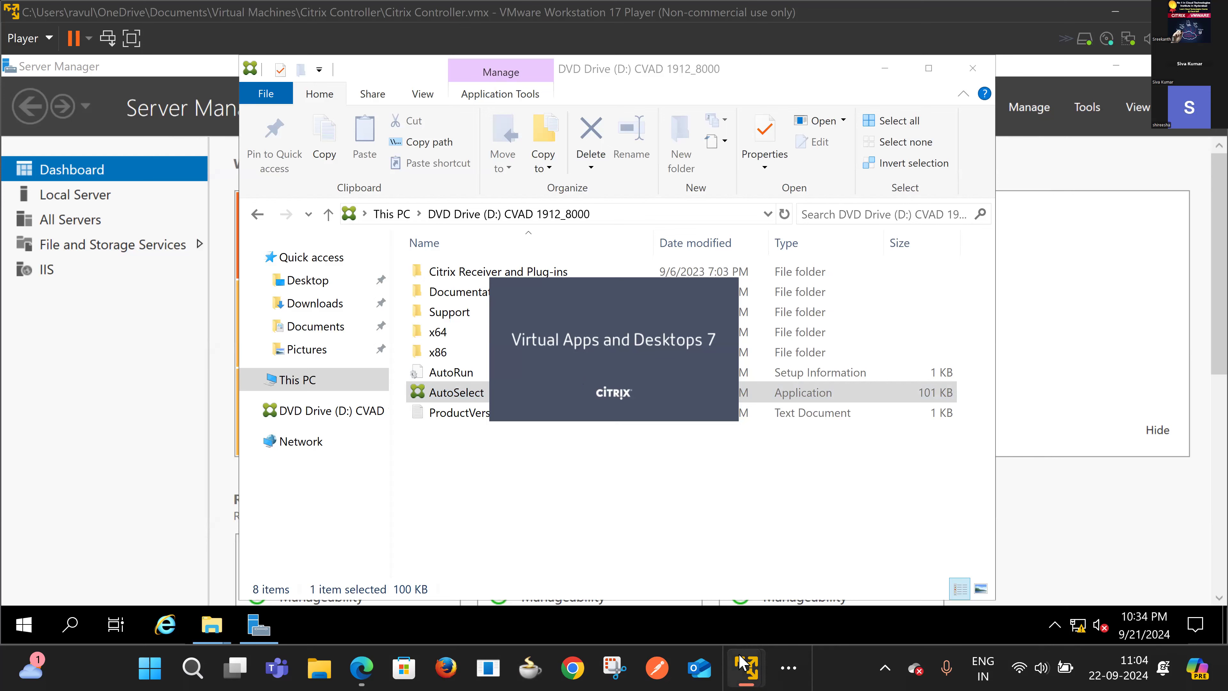
pyautogui.moveTo(743, 660)
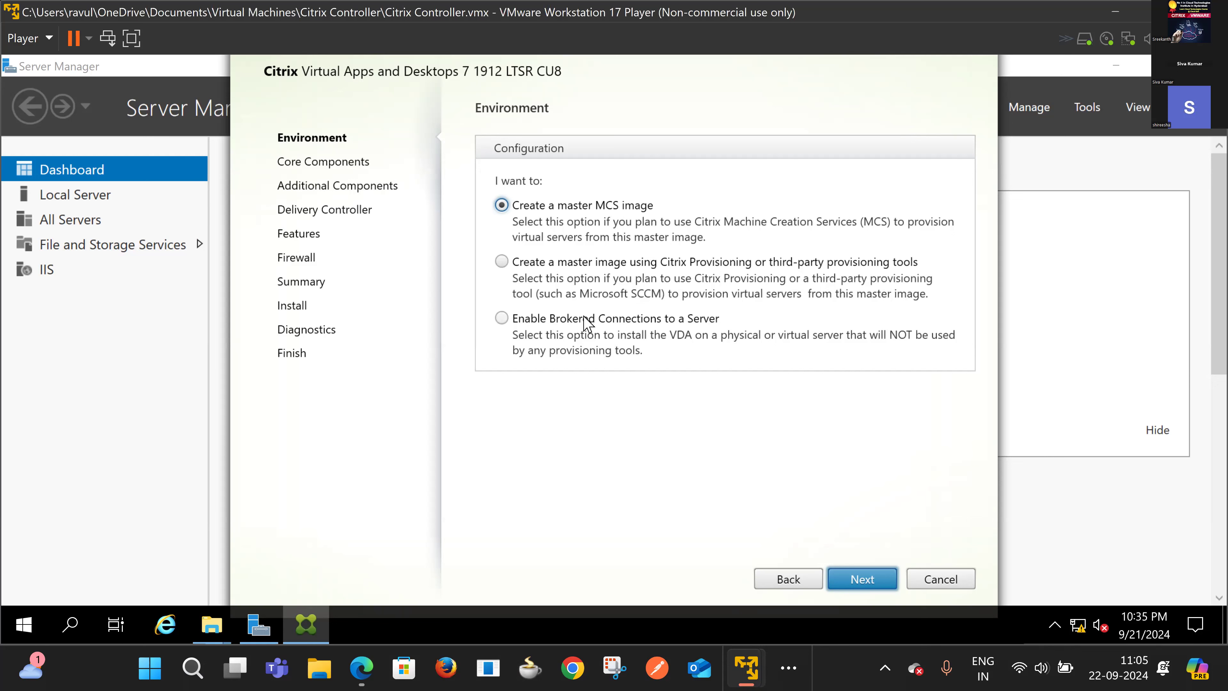
# Step: Choose Enable Brokered Connections to a Server and include Citrix Workspace App in Core Components
pyautogui.click(507, 323)
pyautogui.click(862, 580)
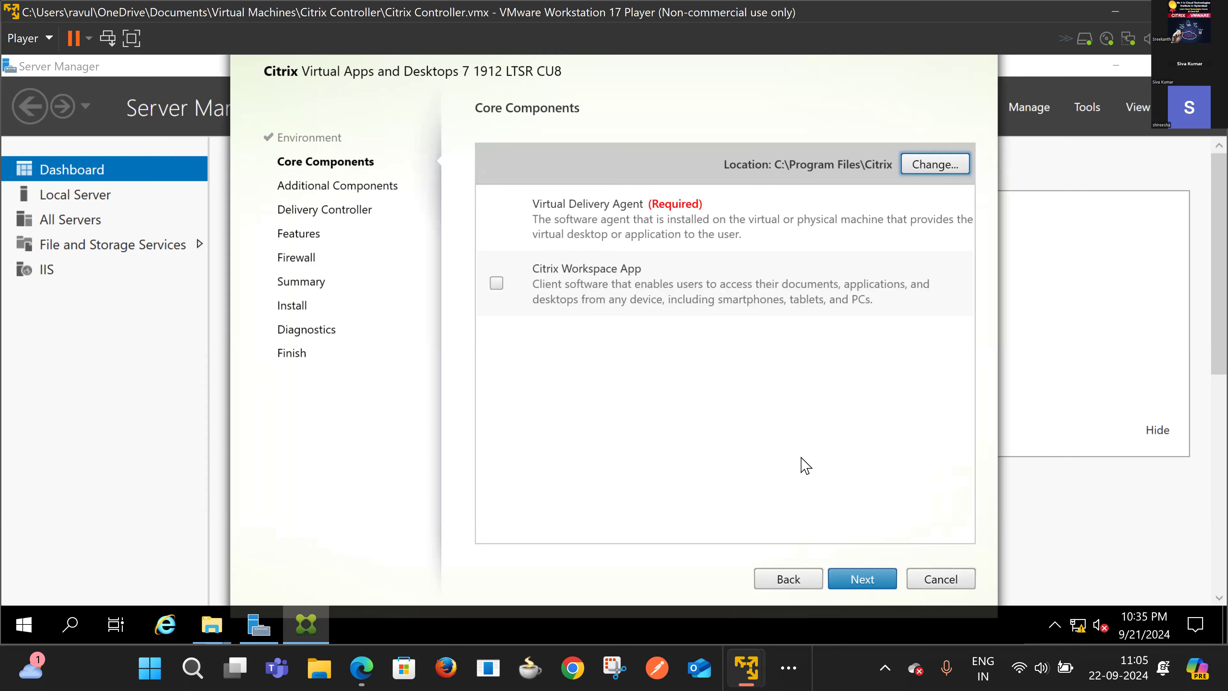
pyautogui.click(497, 284)
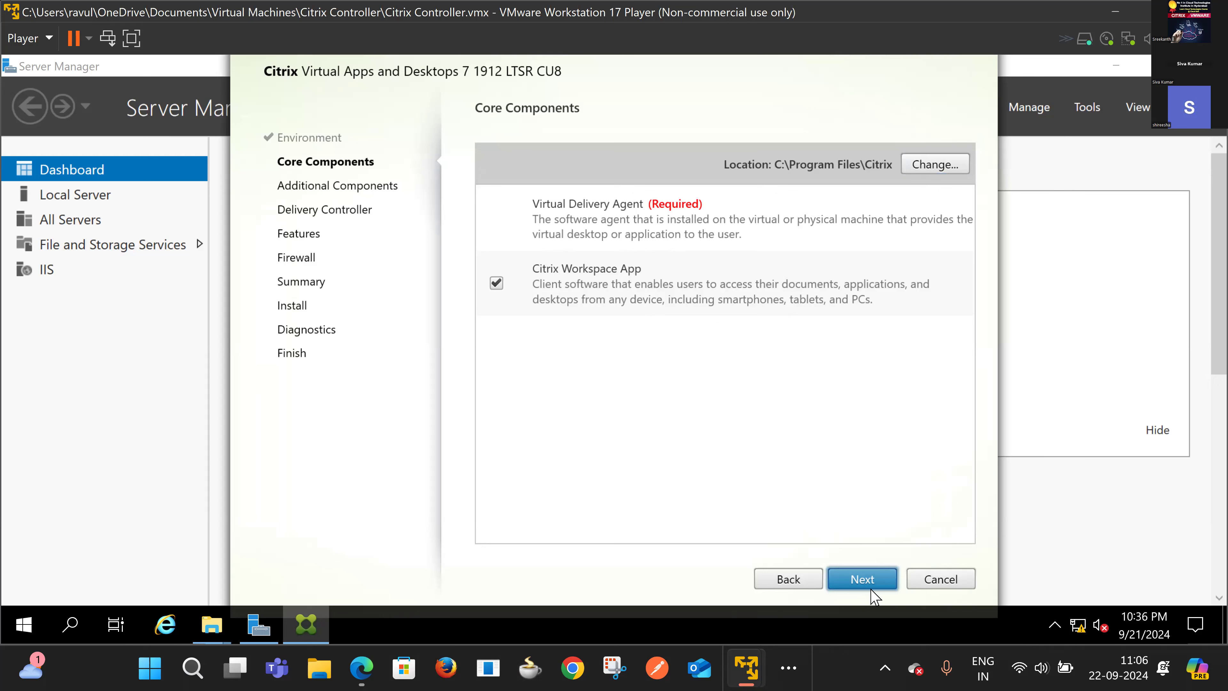
pyautogui.click(857, 580)
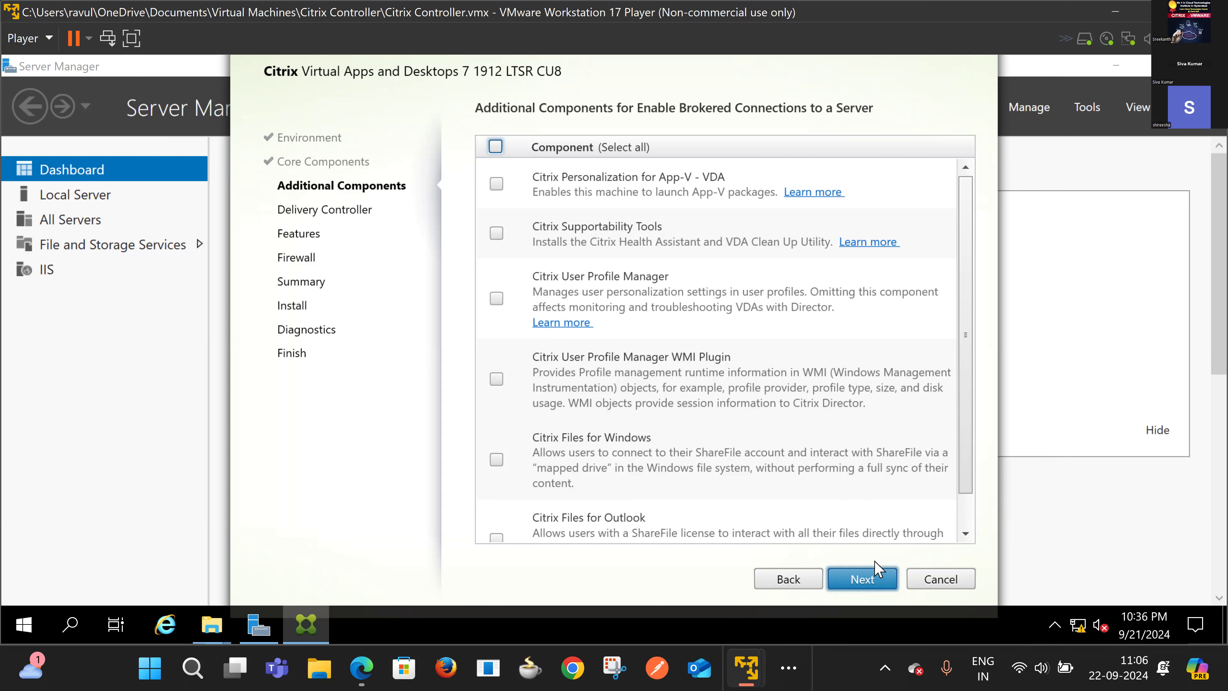
# Step: Leave all additional components unticked and advance to the Delivery Controller step
pyautogui.scroll(-1, 667, 417)
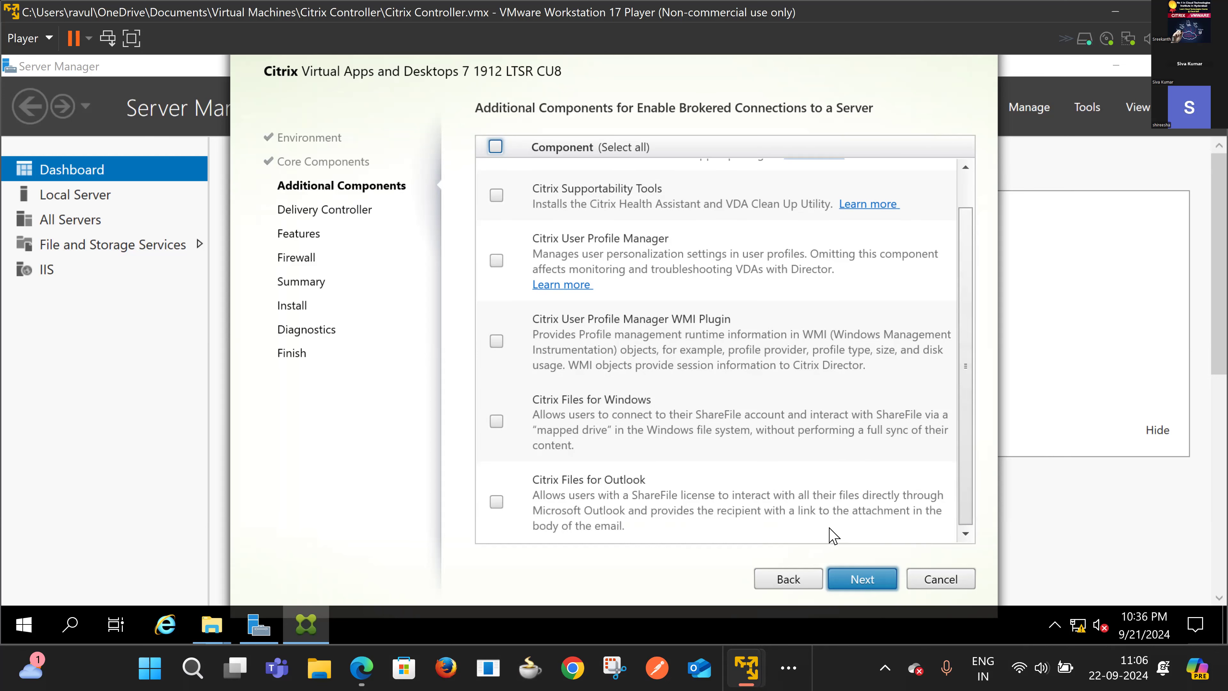
pyautogui.click(858, 579)
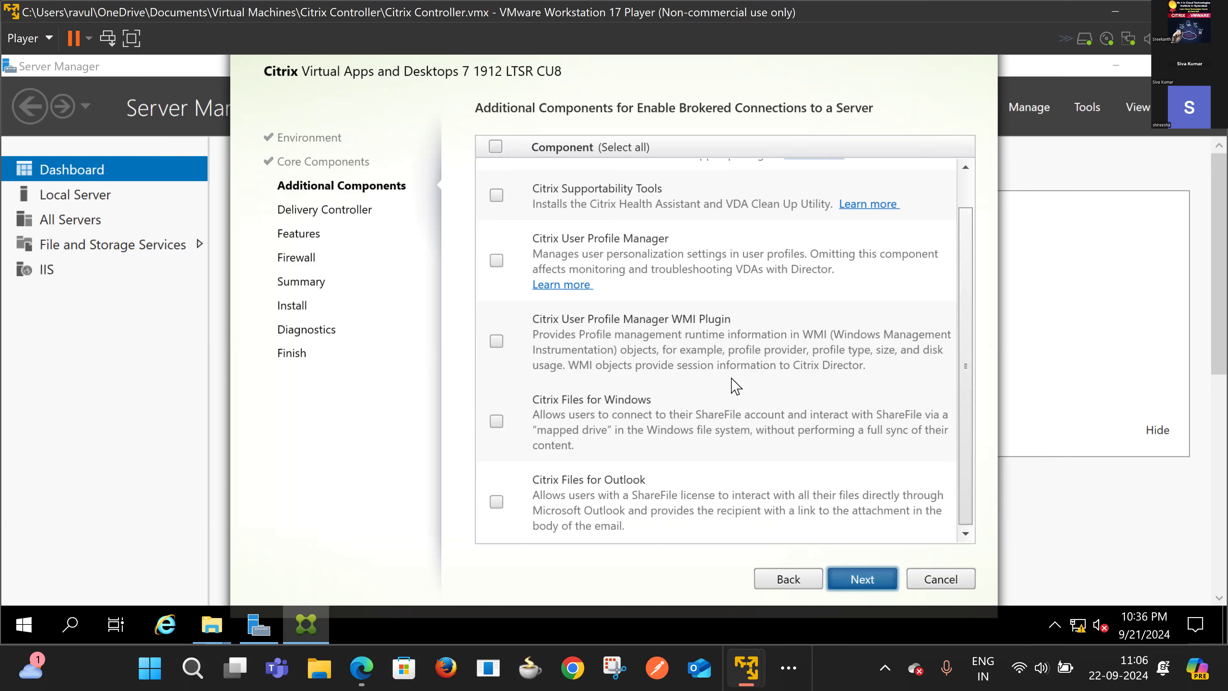
pyautogui.press('Return')
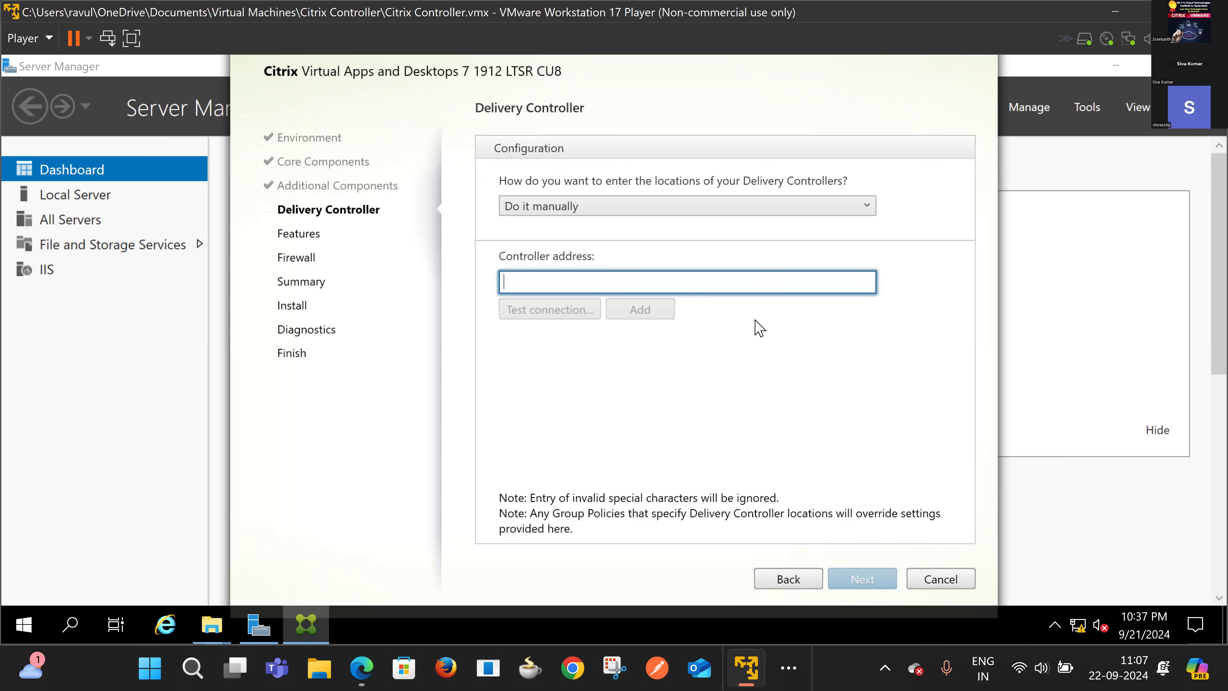
# Step: Enter DC1.SIRI.COM, test its connection, and add it as a Delivery Controller
pyautogui.write('DC1')
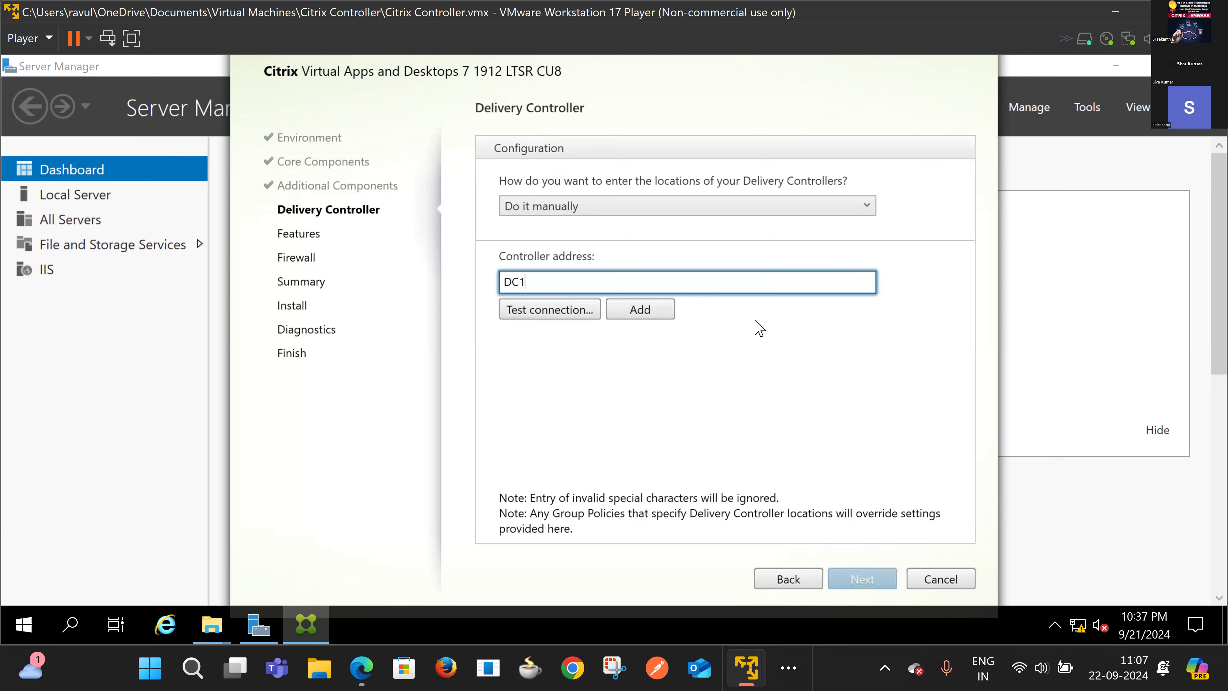
pyautogui.write('.SIRI.COM')
pyautogui.click(576, 310)
pyautogui.click(656, 310)
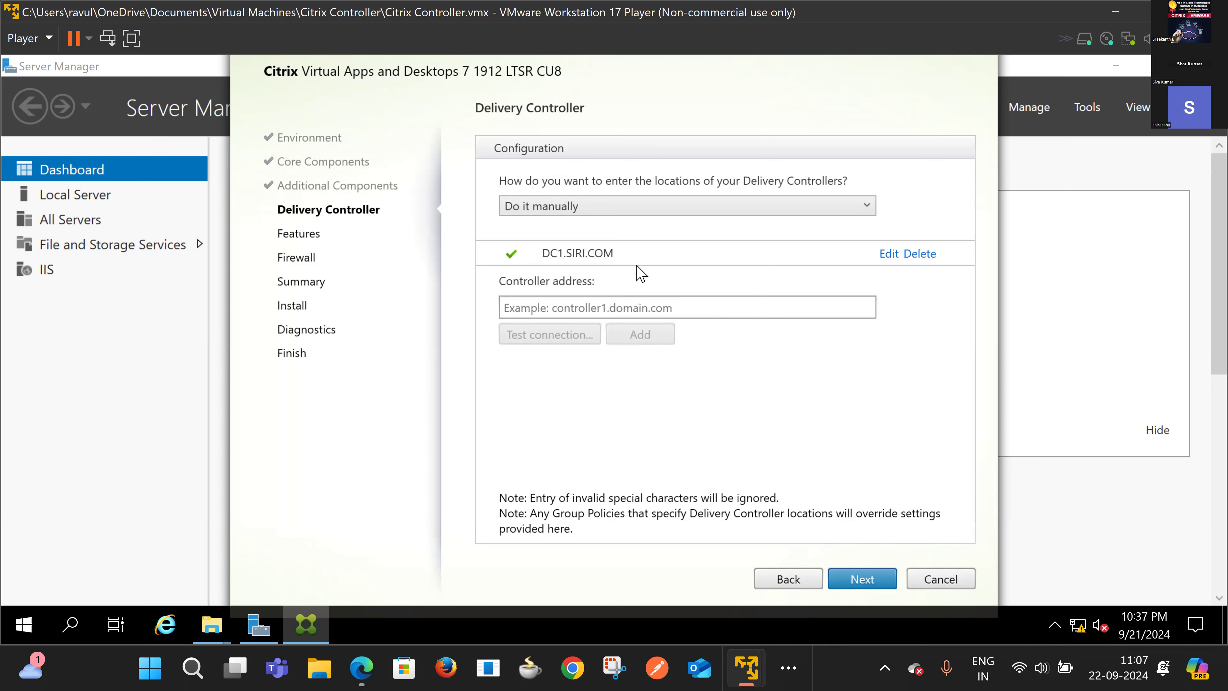
pyautogui.click(634, 307)
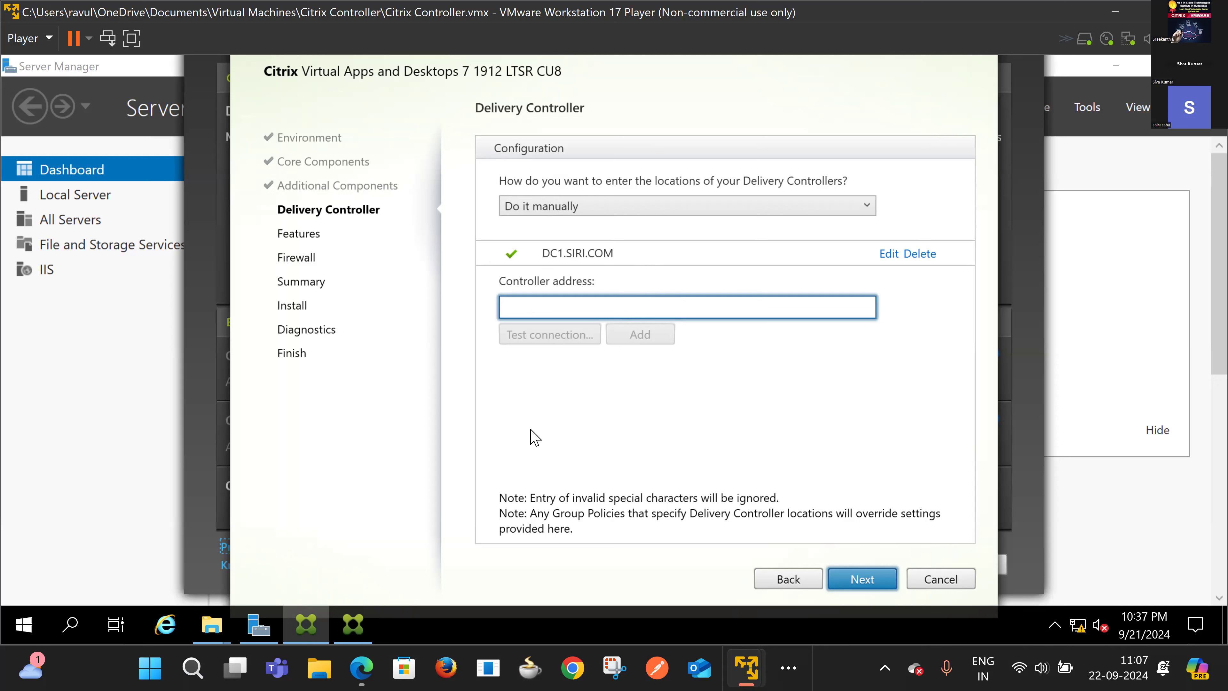
pyautogui.click(643, 211)
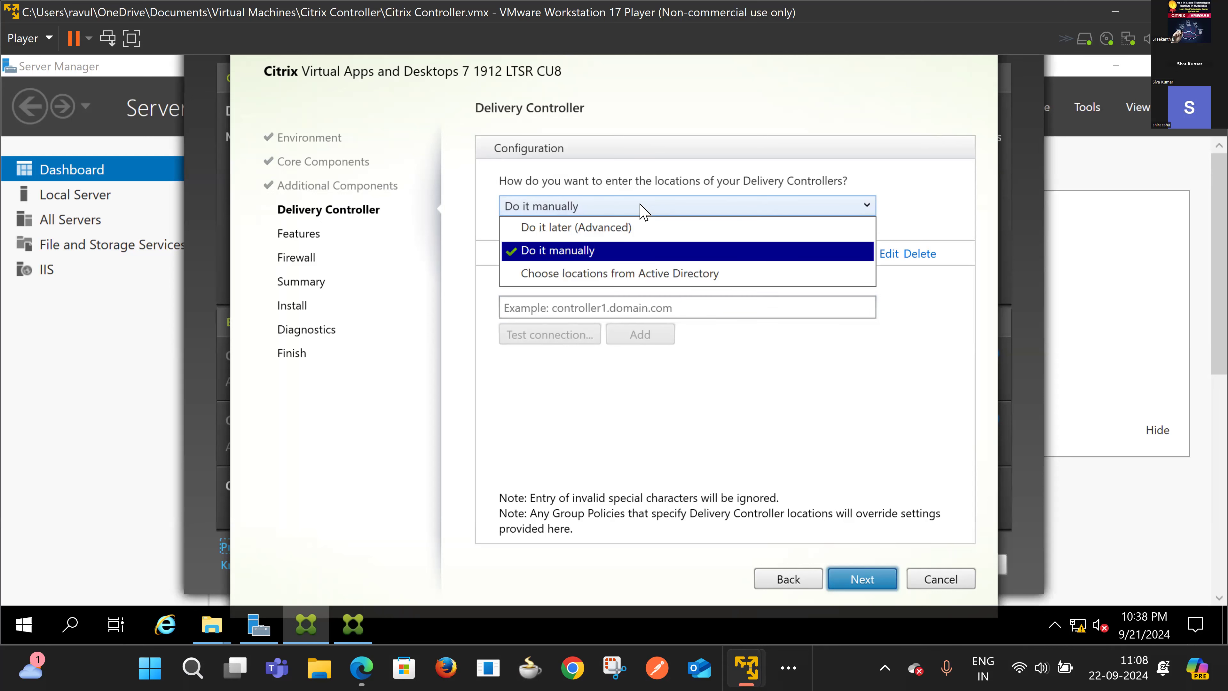
pyautogui.click(641, 204)
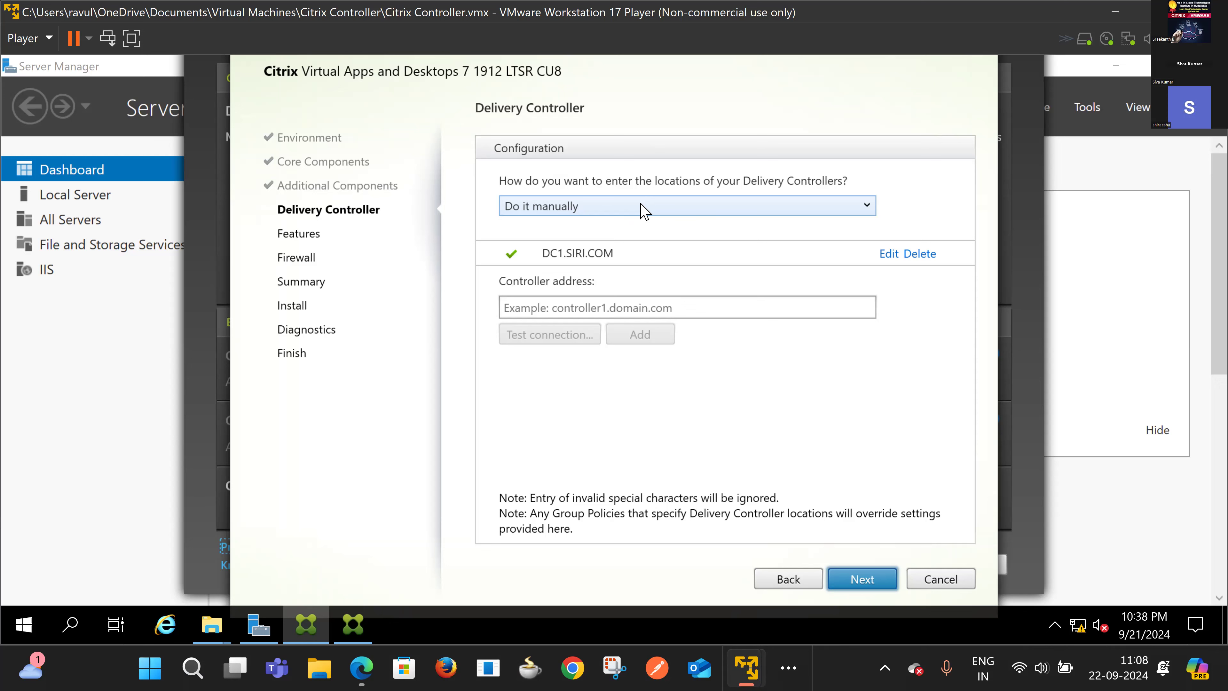
pyautogui.click(643, 212)
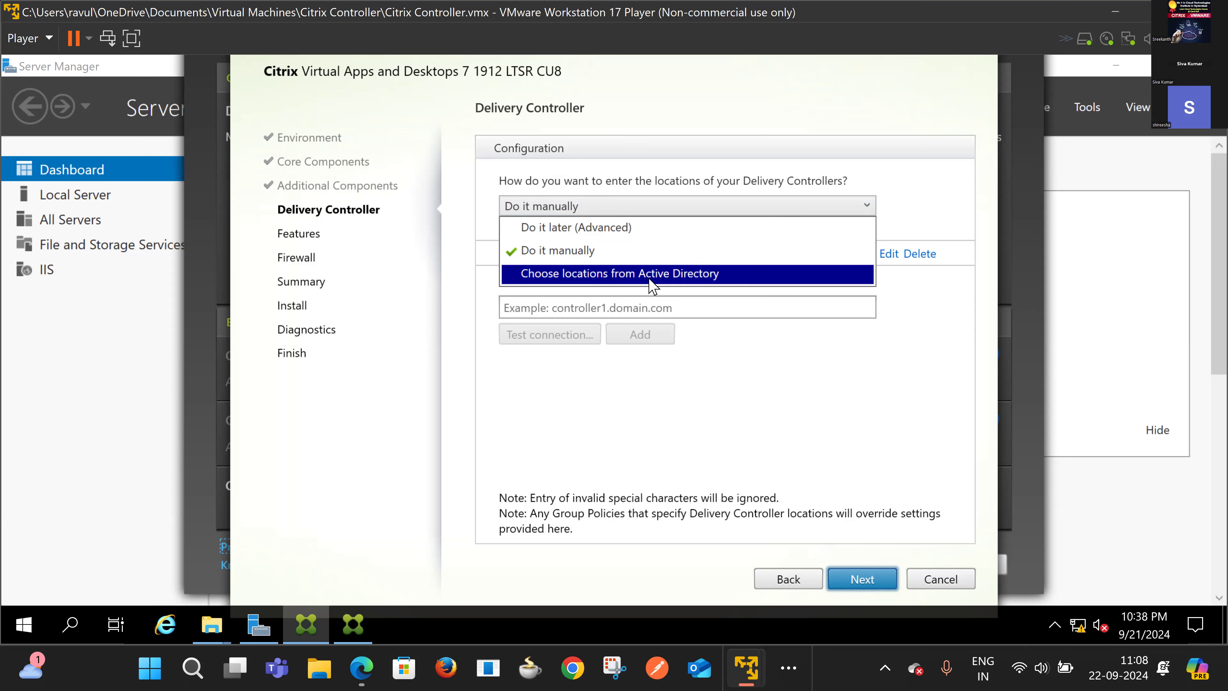
pyautogui.click(734, 366)
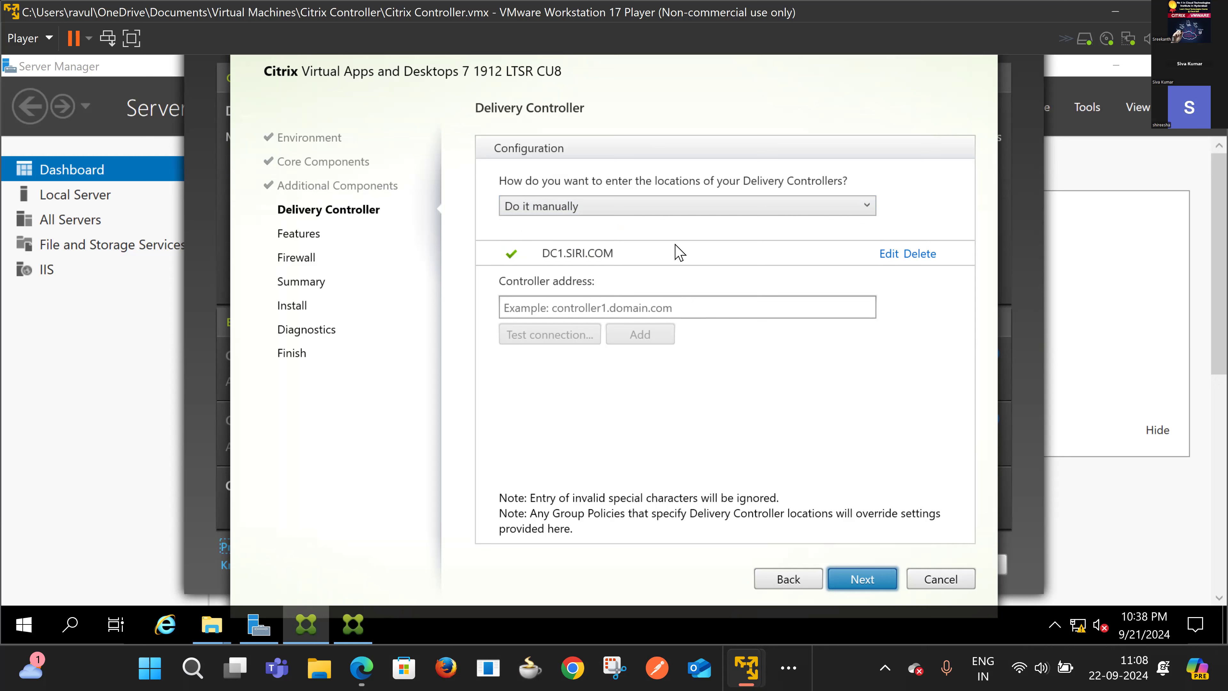
pyautogui.click(657, 218)
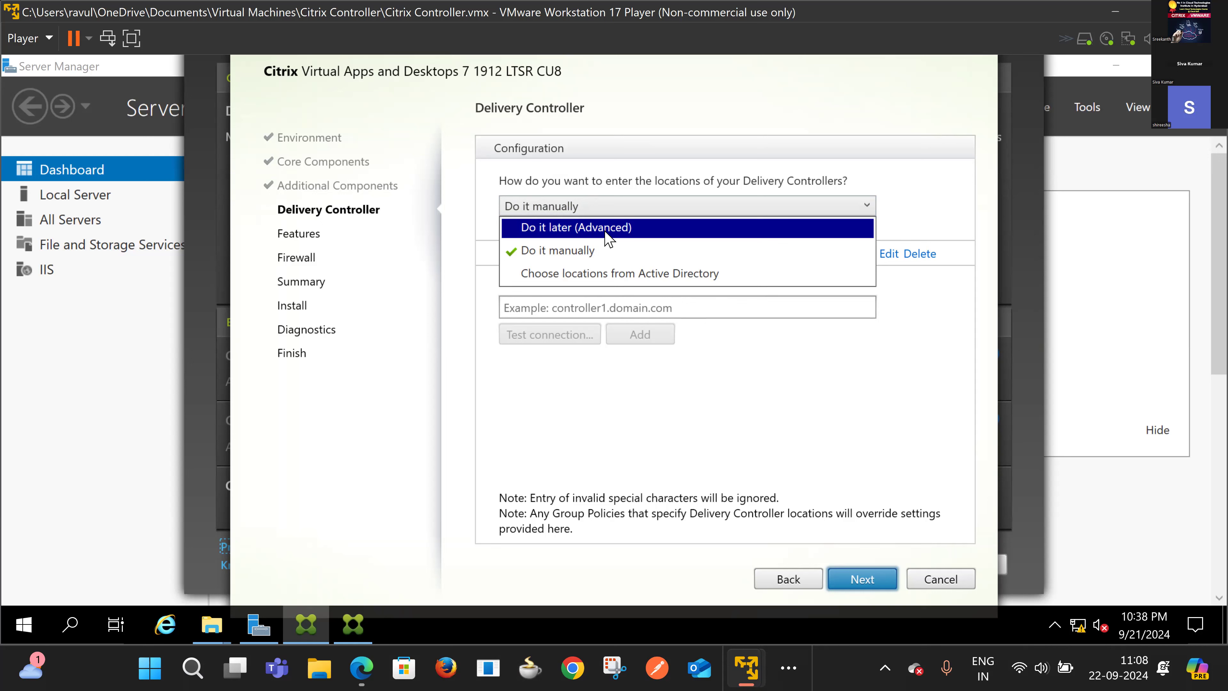
pyautogui.click(584, 256)
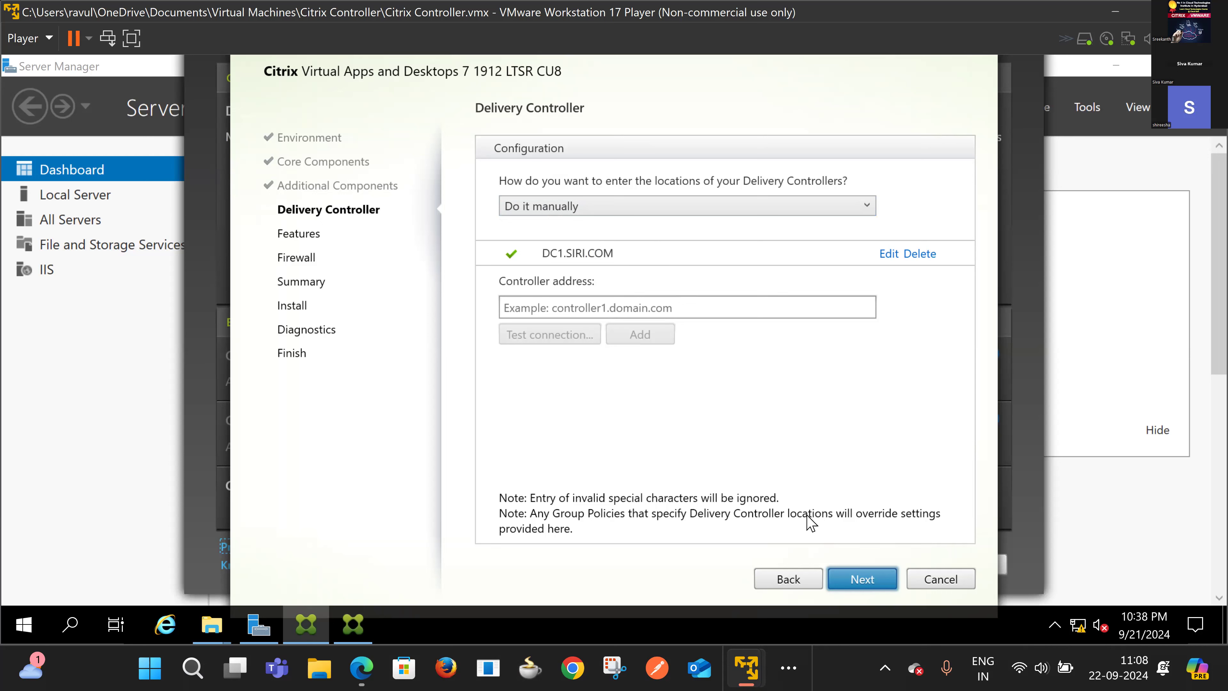
# Step: Try DC2.SIRI.COM, delete it after the failed connection test, and continue to Features
pyautogui.click(568, 311)
pyautogui.write('D')
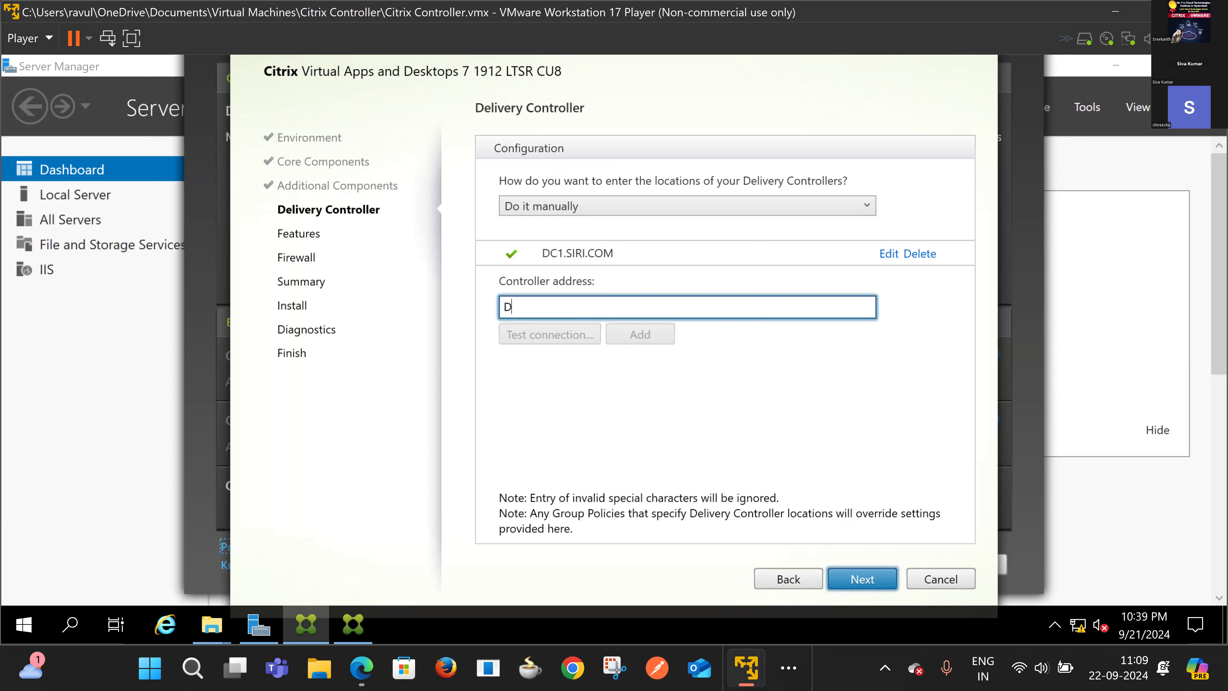
pyautogui.write('C2.SIRI.CO')
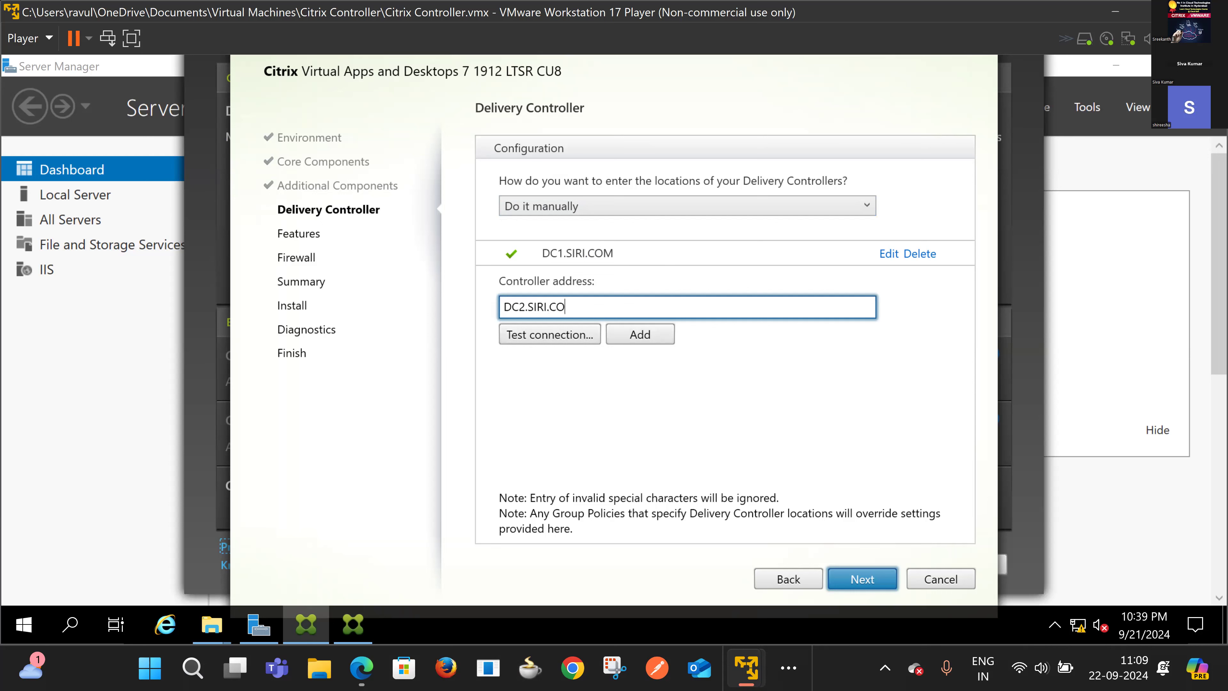
pyautogui.write('M')
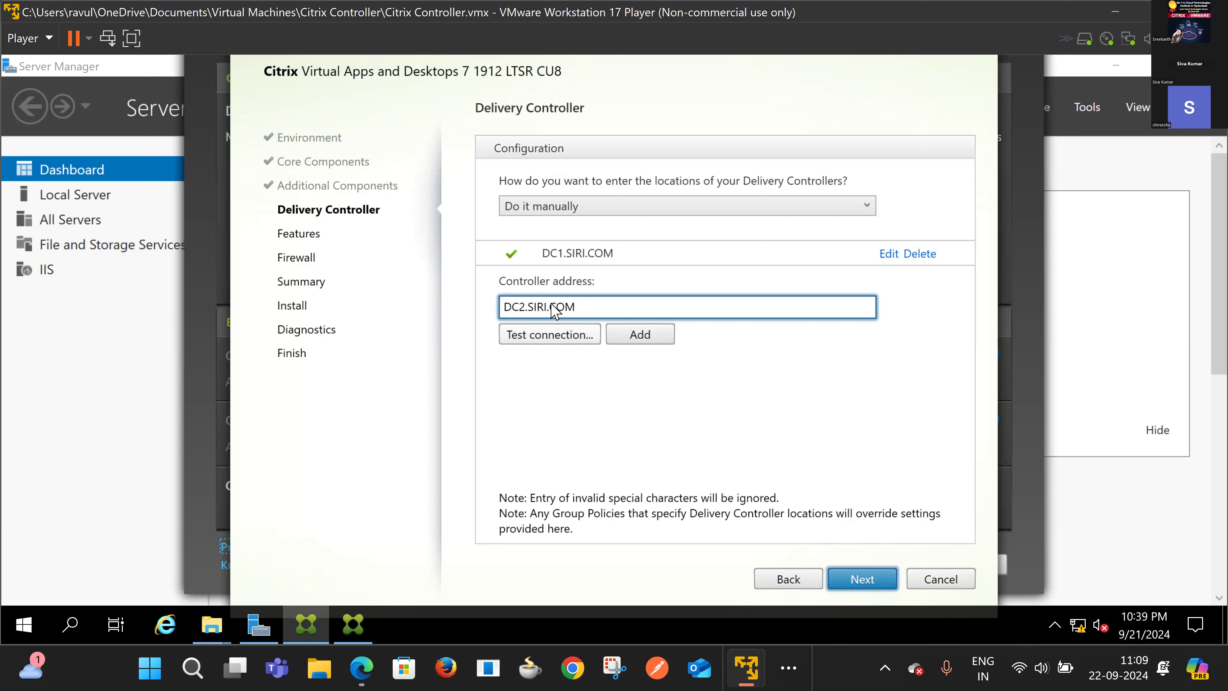
pyautogui.click(549, 338)
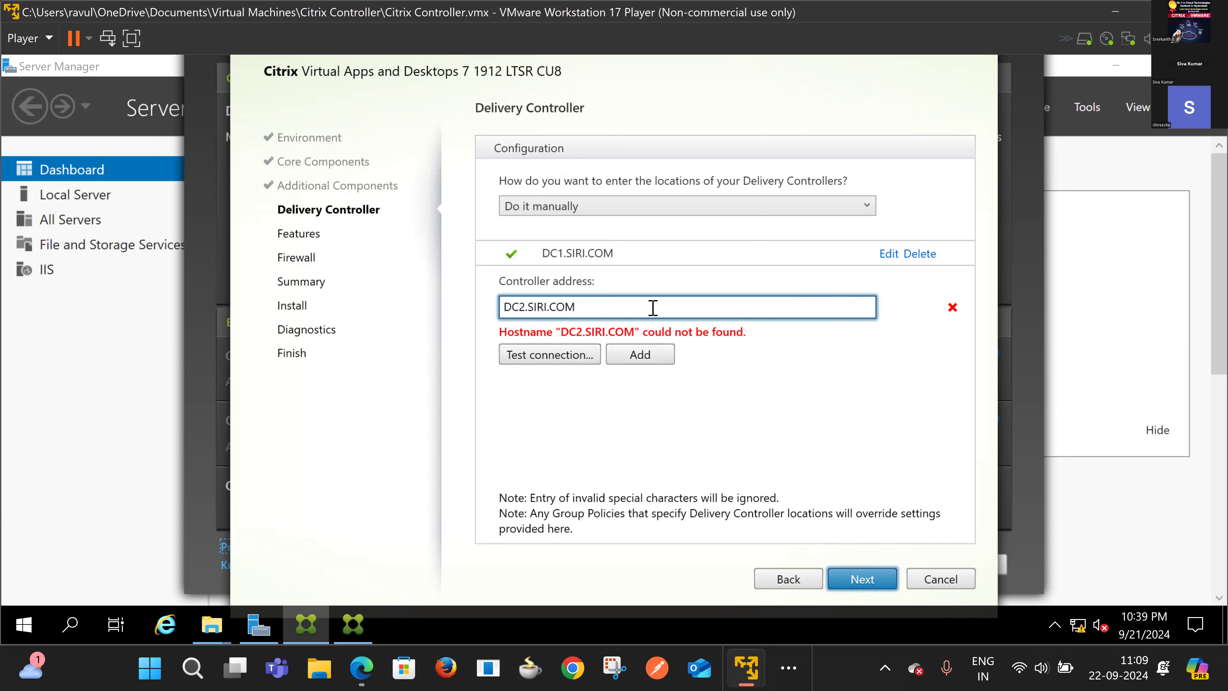
pyautogui.press('BackSpace')
pyautogui.press('BackSpace')
pyautogui.press('BackSpace')
pyautogui.press('BackSpace')
pyautogui.press('BackSpace')
pyautogui.press('BackSpace')
pyautogui.press('BackSpace')
pyautogui.press('BackSpace')
pyautogui.press('BackSpace')
pyautogui.press('BackSpace')
pyautogui.press('BackSpace')
pyautogui.press('BackSpace')
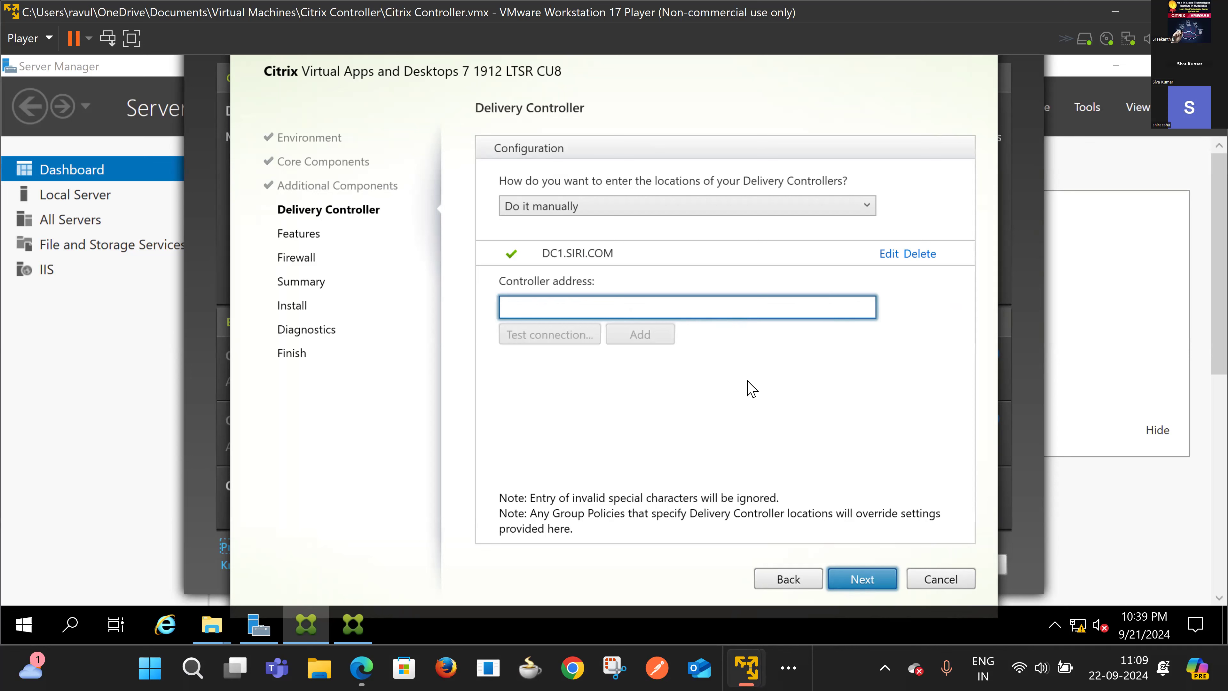
pyautogui.click(855, 580)
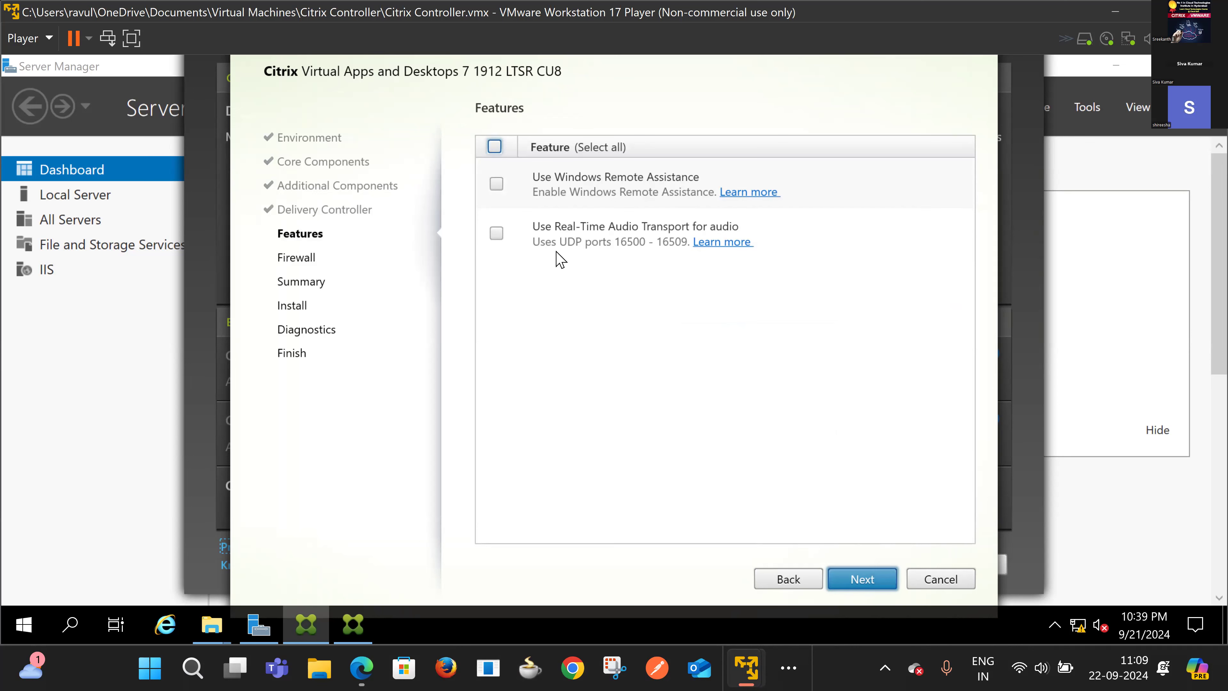
# Step: Enable Windows Remote Assistance and Real-Time Audio Transport, keep automatic firewall rules, and reach Summary
pyautogui.click(499, 187)
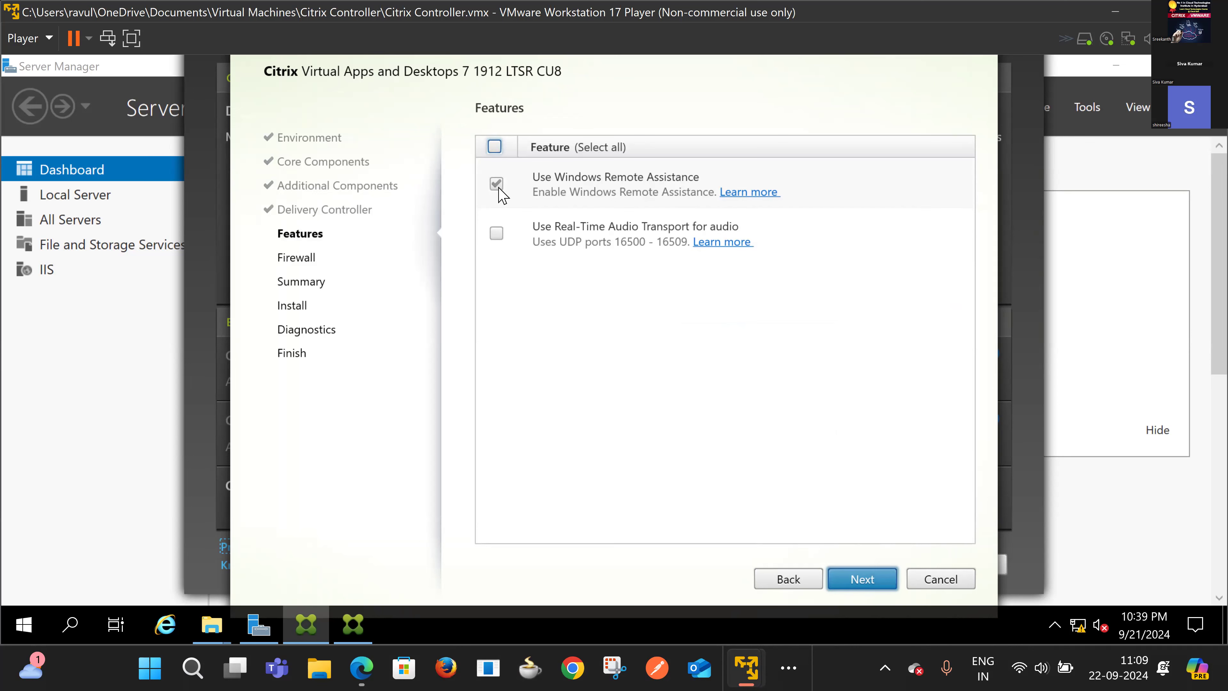
pyautogui.click(497, 235)
pyautogui.click(857, 577)
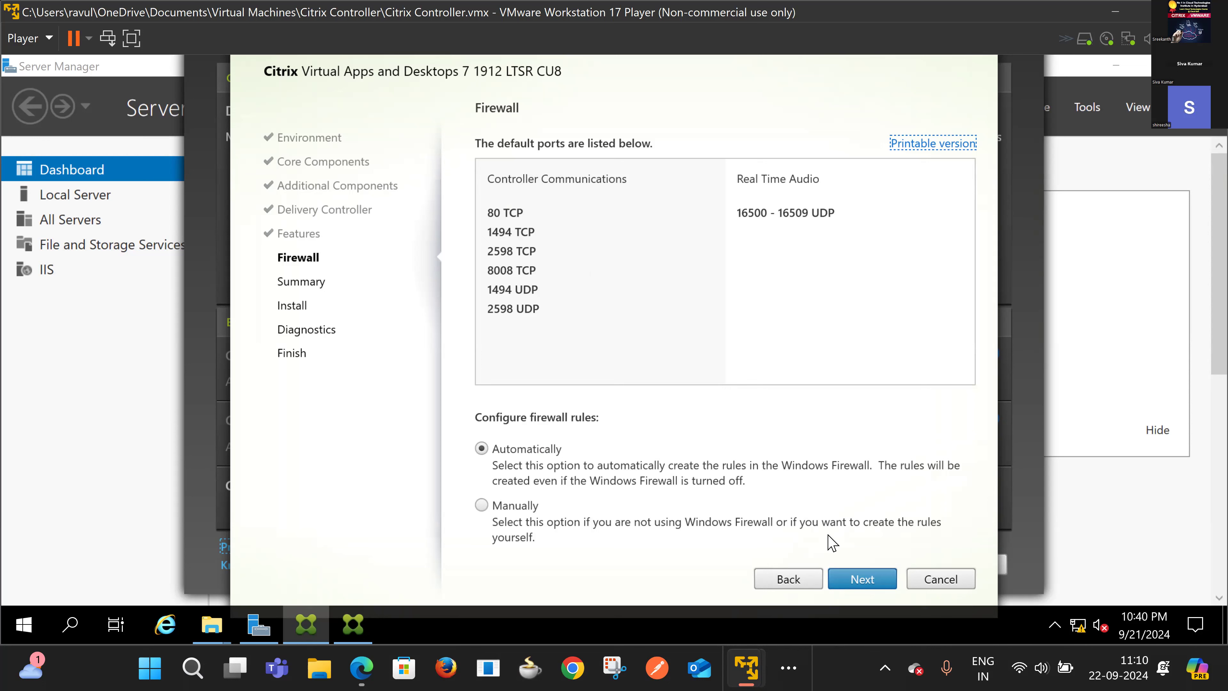
pyautogui.click(863, 580)
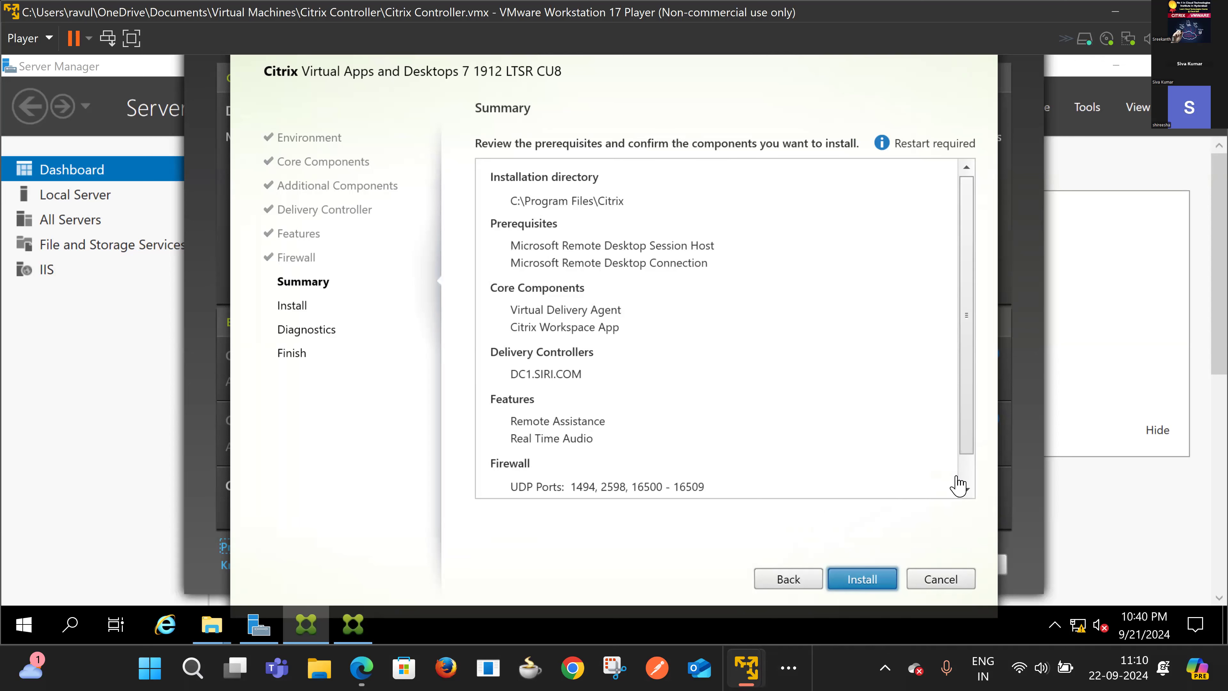
# Step: Review the VDA installation summary and let Remote Desktop Session Host install until the restart notice appears
pyautogui.scroll(-2, 966, 481)
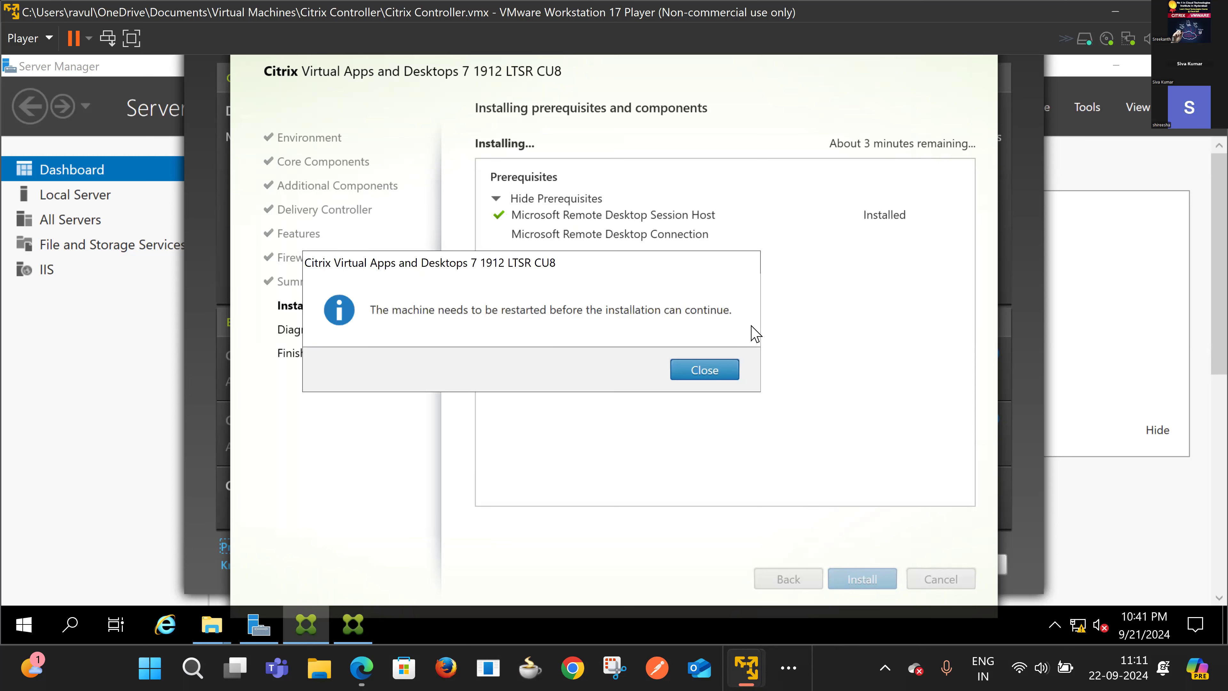
# Step: Dismiss the restart-required message and the sign-out warning so the guest VM restarts
pyautogui.click(705, 370)
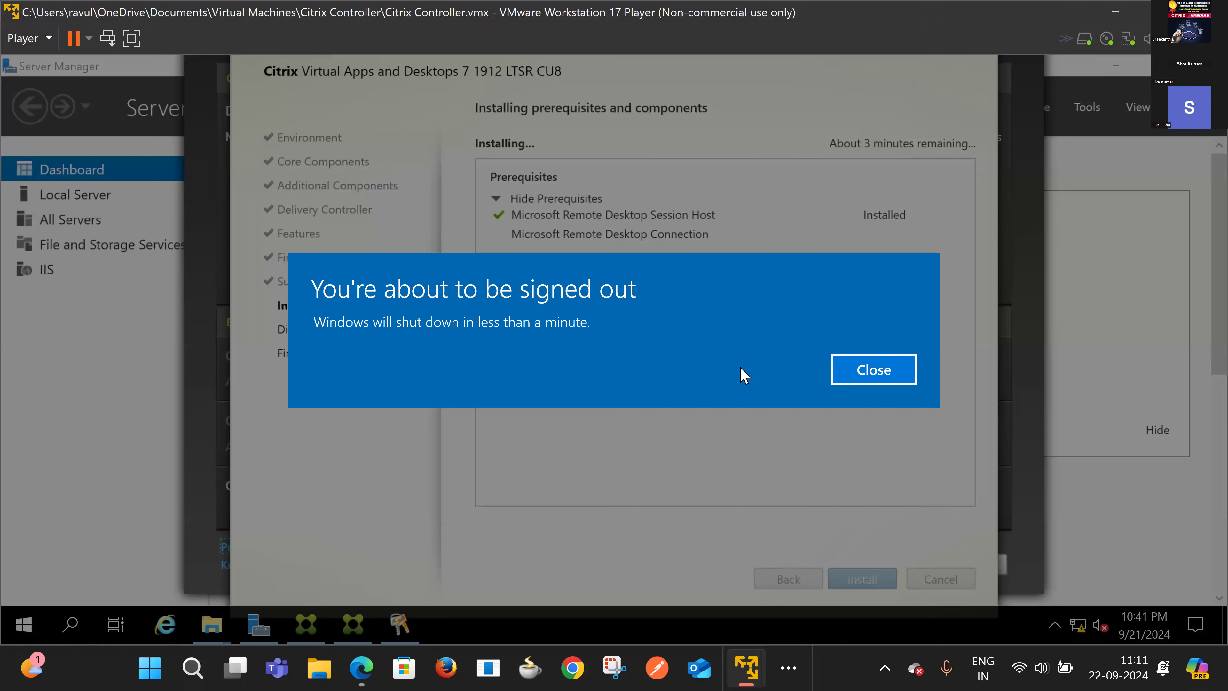
pyautogui.click(874, 376)
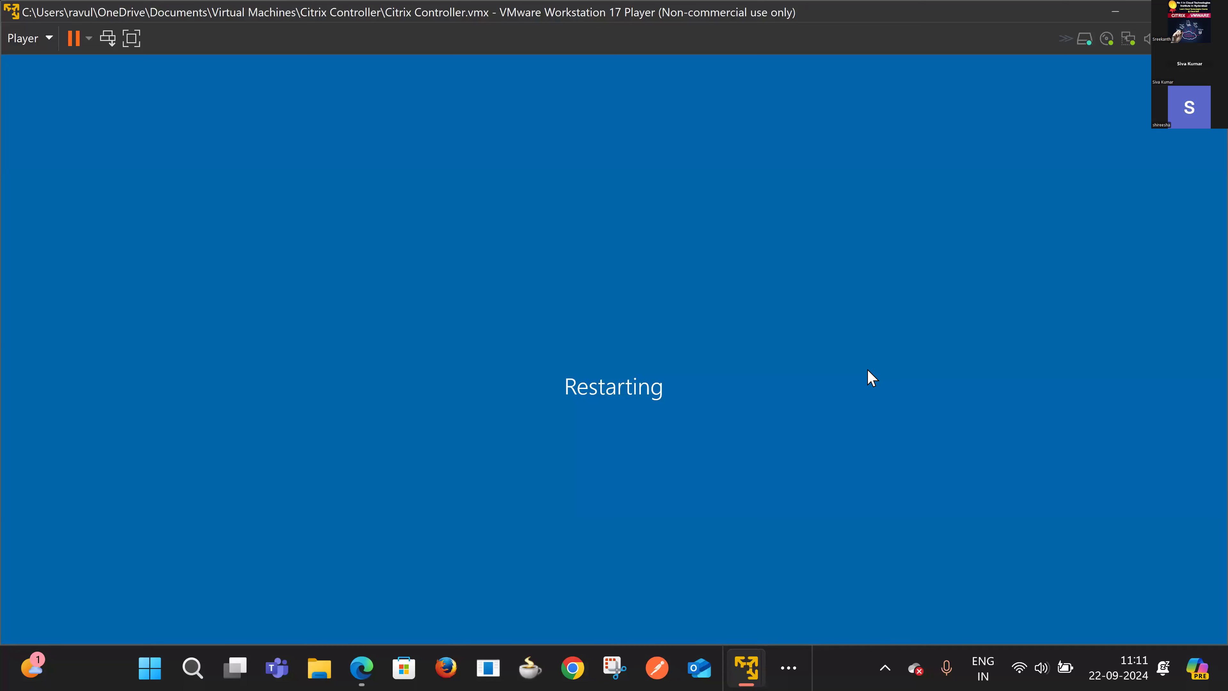
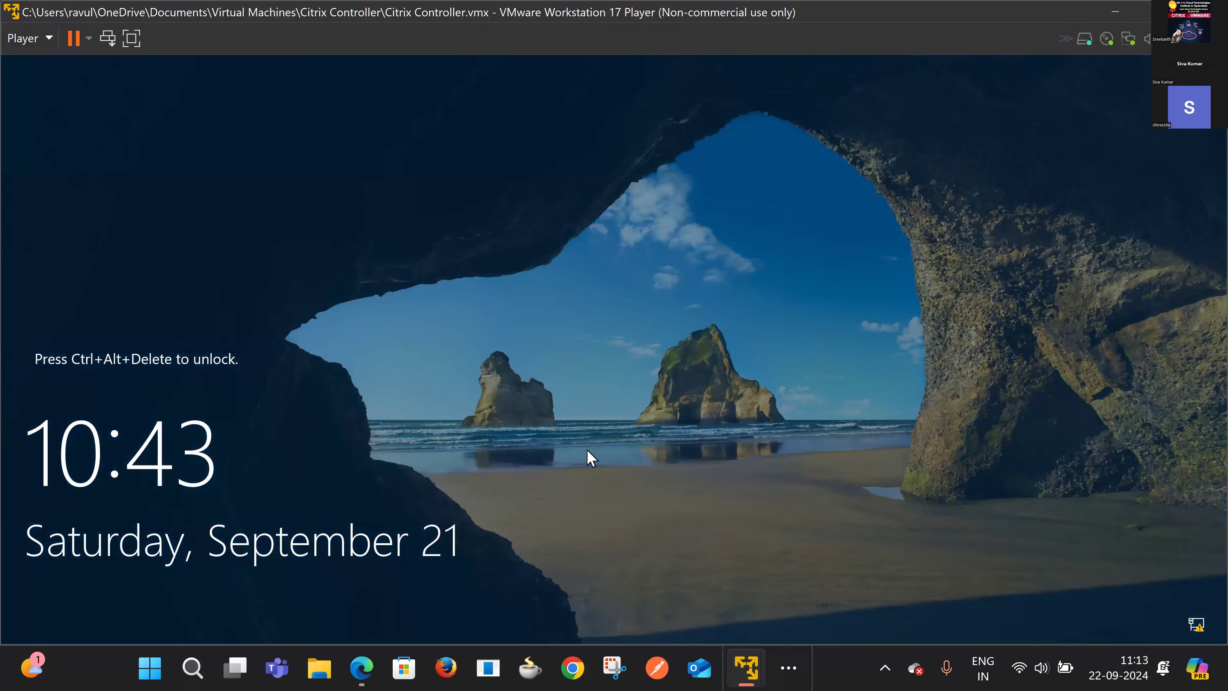
# Step: Send Ctrl+Alt+Insert to the controller VM to get past its lock screen
pyautogui.press('ctrl+alt+Insert')
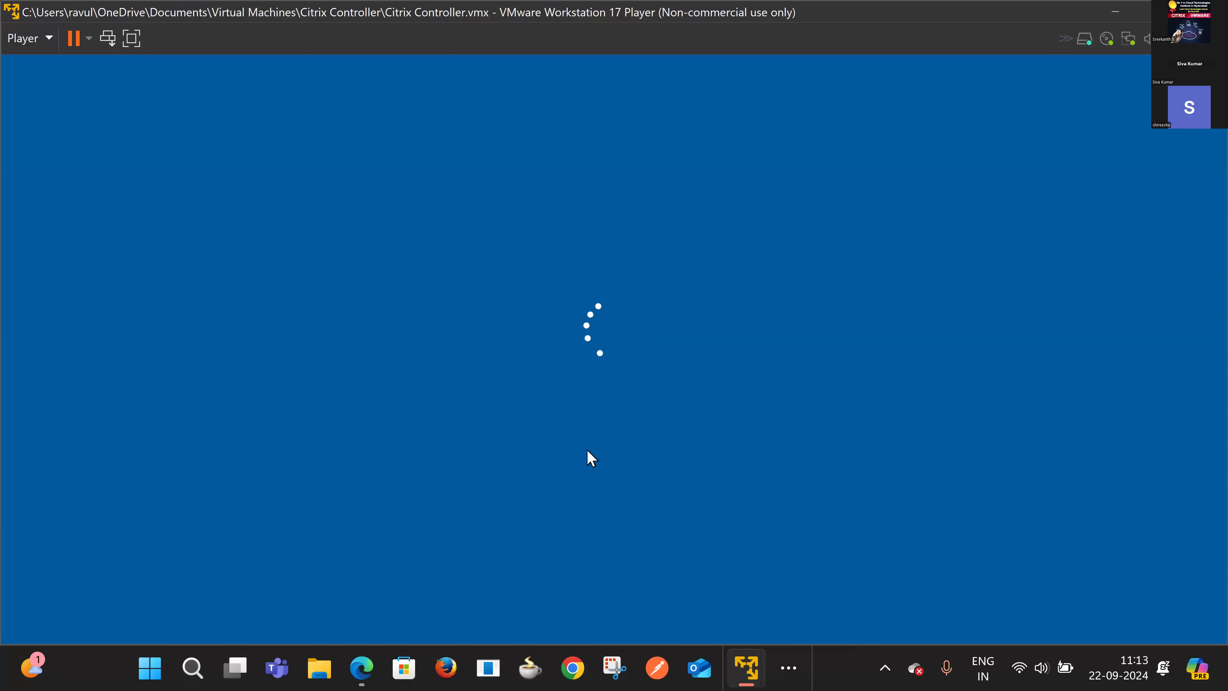
# Step: Sign in to the controller VM as user1 with the account password
pyautogui.write('user1')
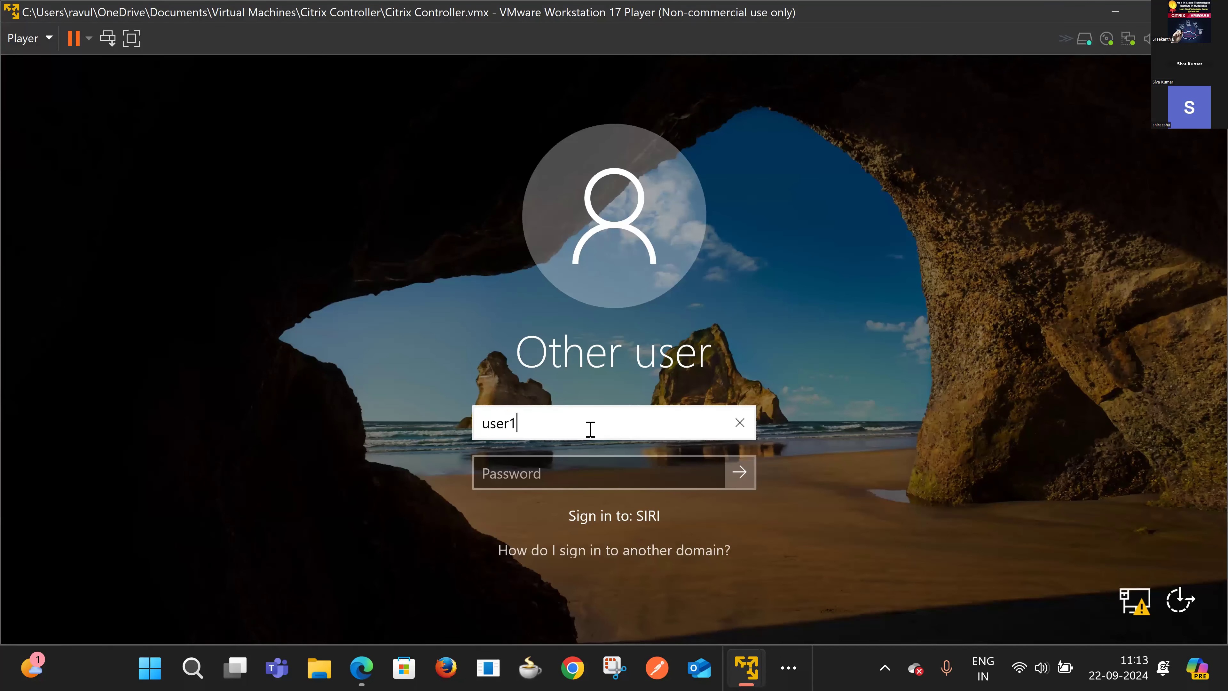
pyautogui.press('Tab')
pyautogui.press('capslock')
pyautogui.write('●')
pyautogui.press('capslock')
pyautogui.write('●')
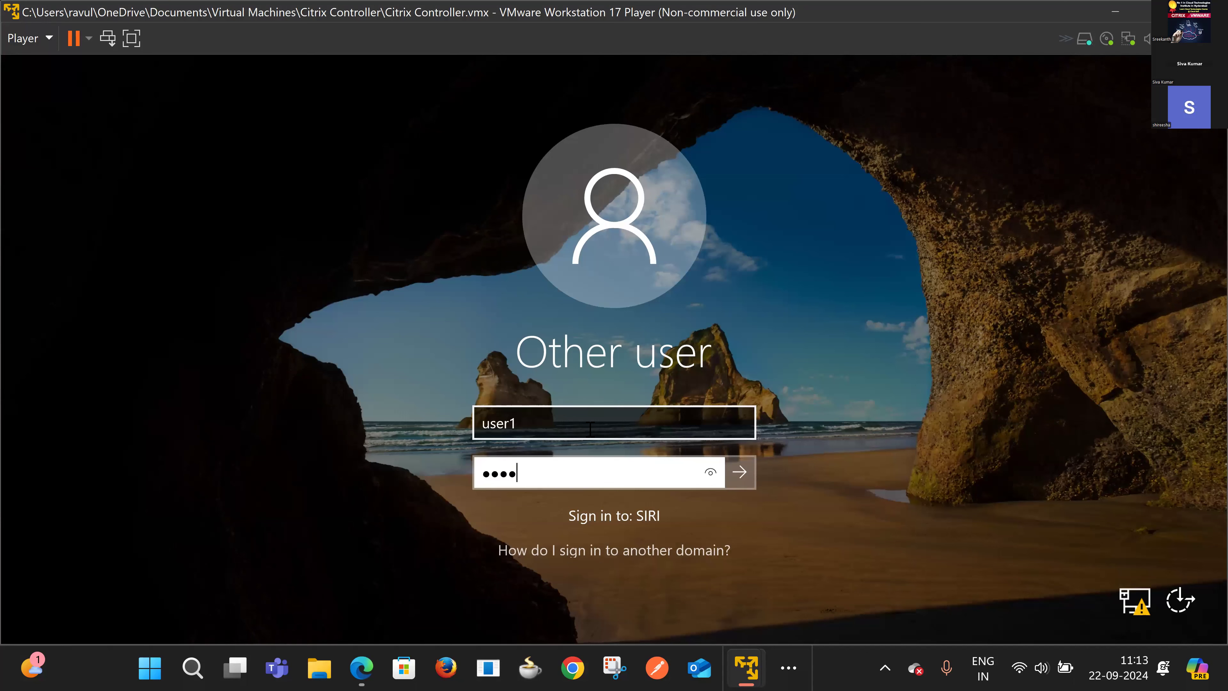
pyautogui.press('Return')
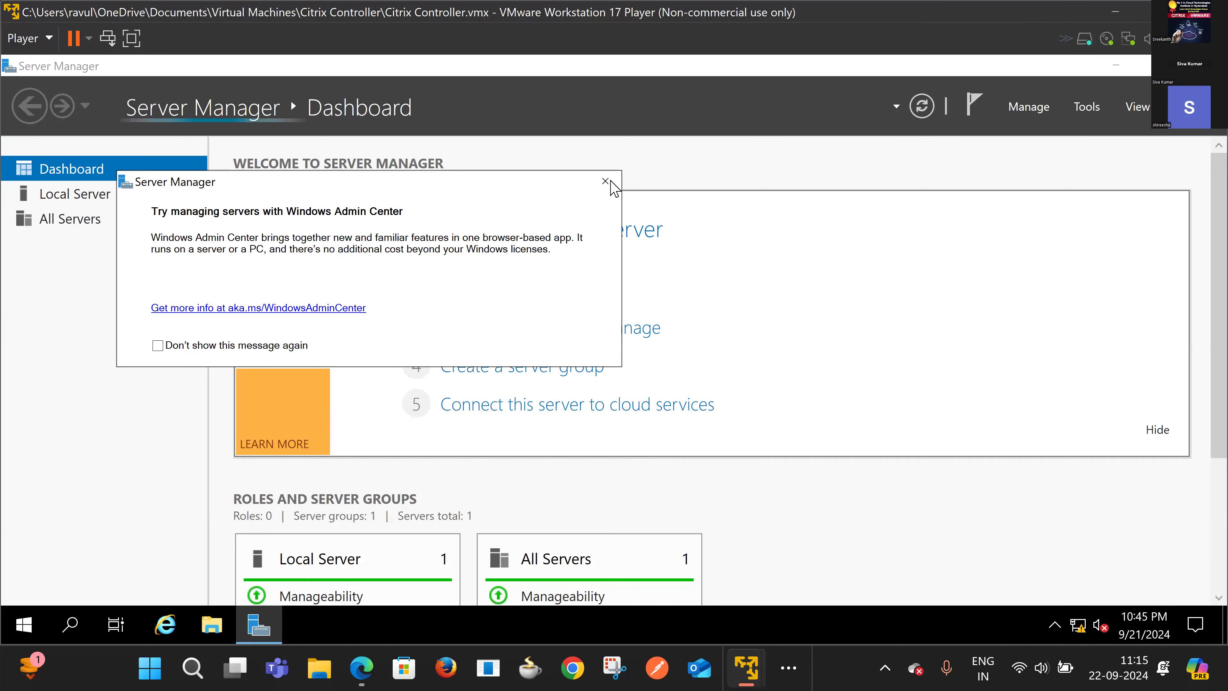
# Step: Close the Windows Admin Center notice, browse the Start menu's Citrix apps, then open File Explorer
pyautogui.click(607, 182)
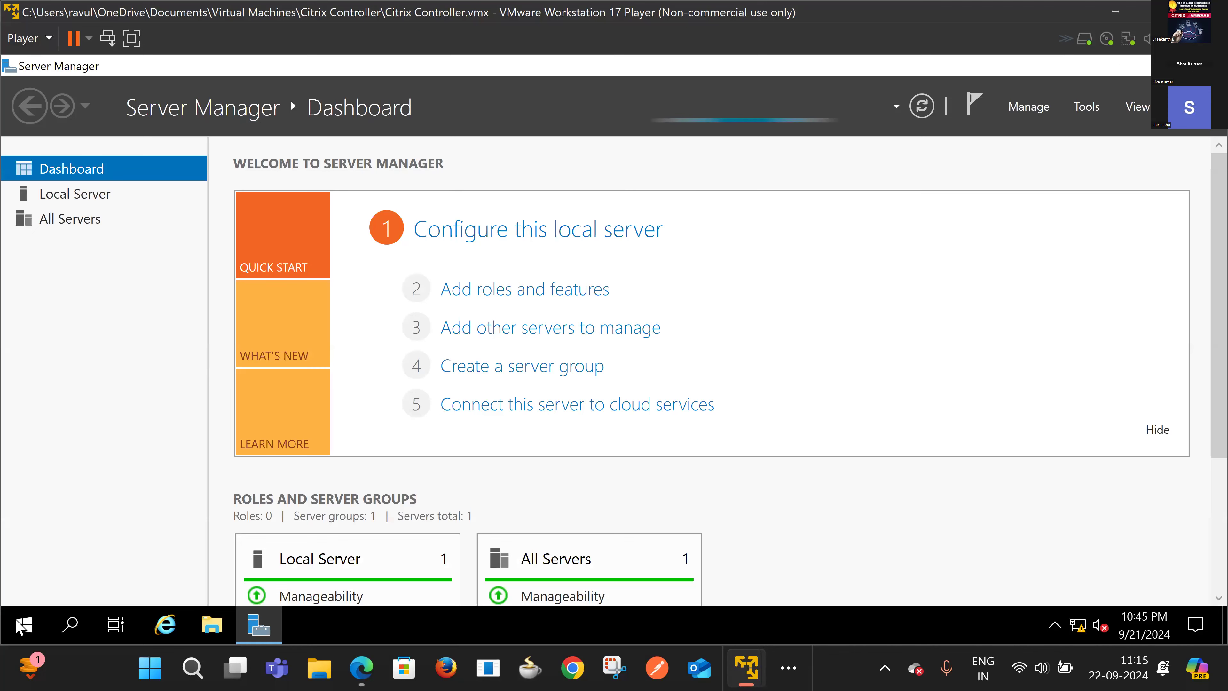
pyautogui.click(22, 625)
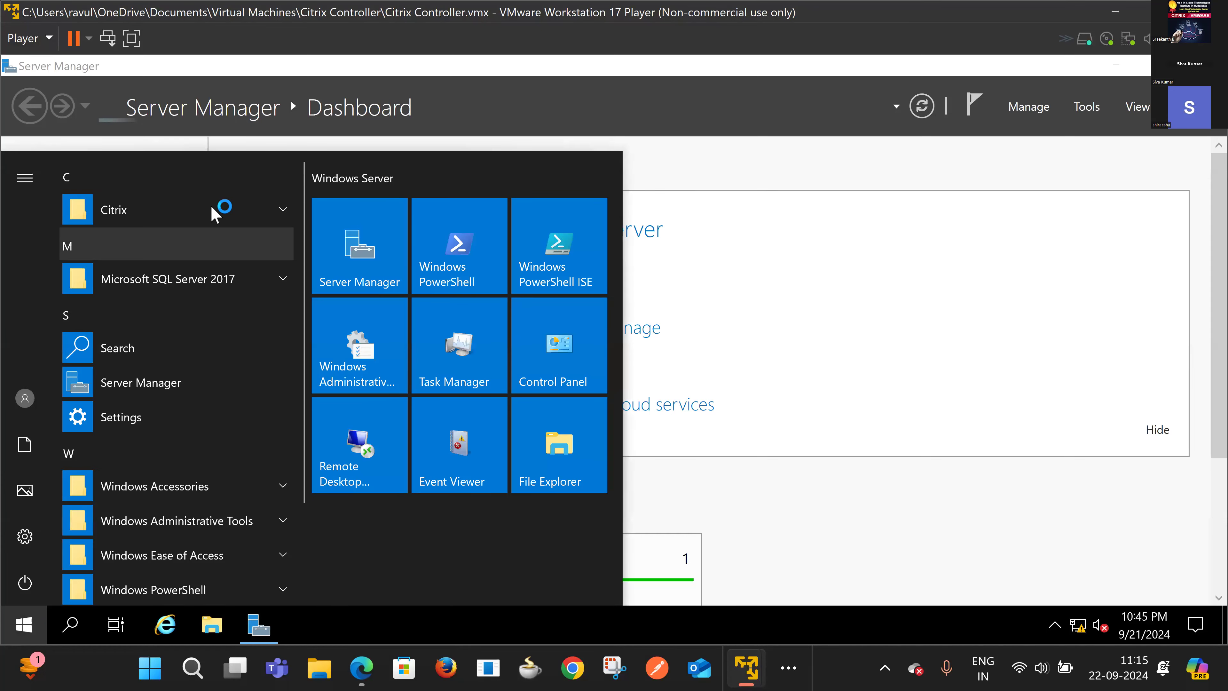
pyautogui.click(216, 212)
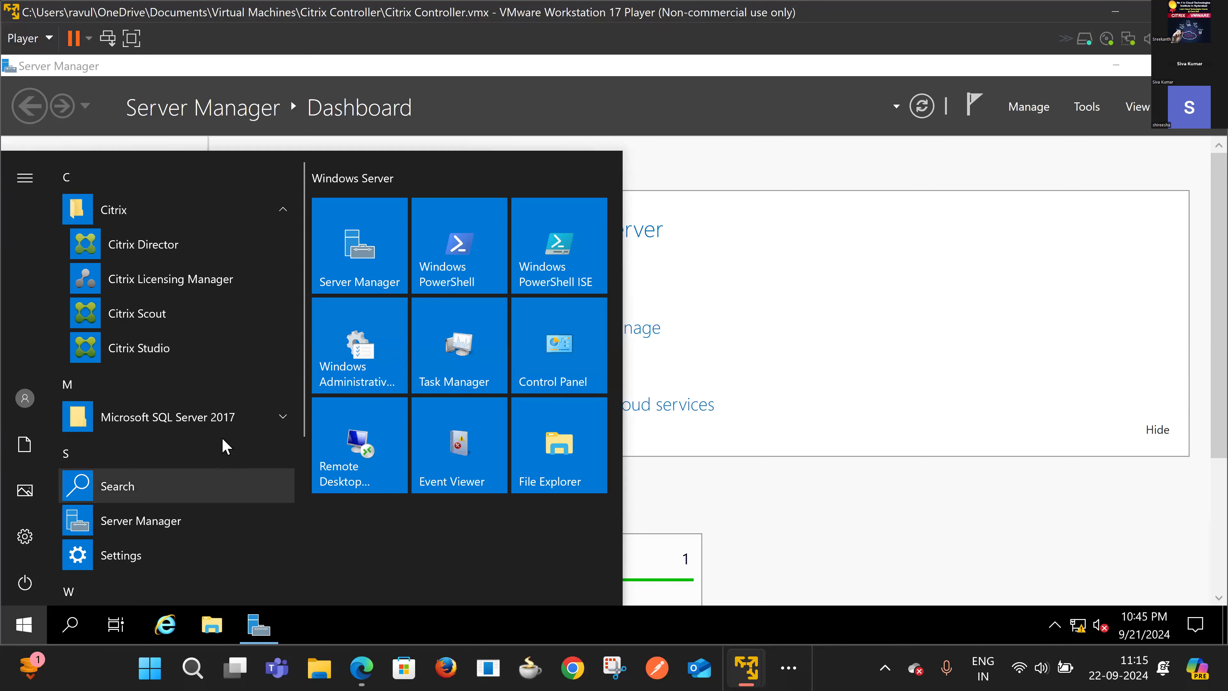
pyautogui.scroll(-5, 222, 438)
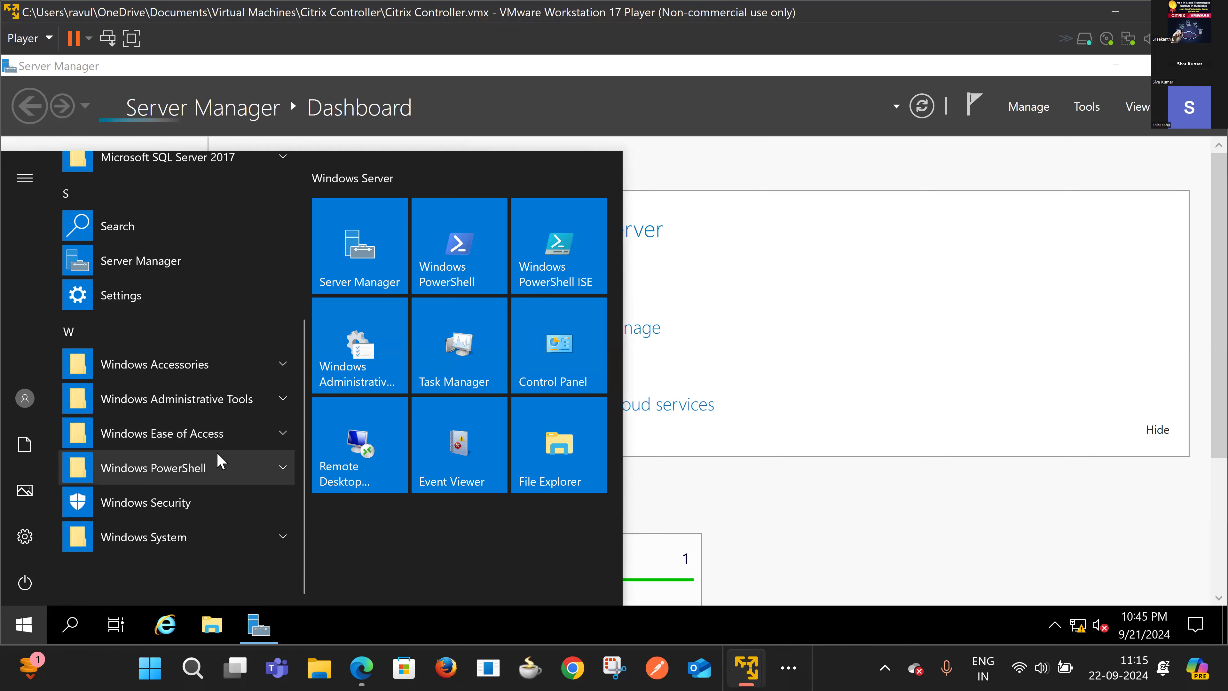
pyautogui.scroll(5, 220, 461)
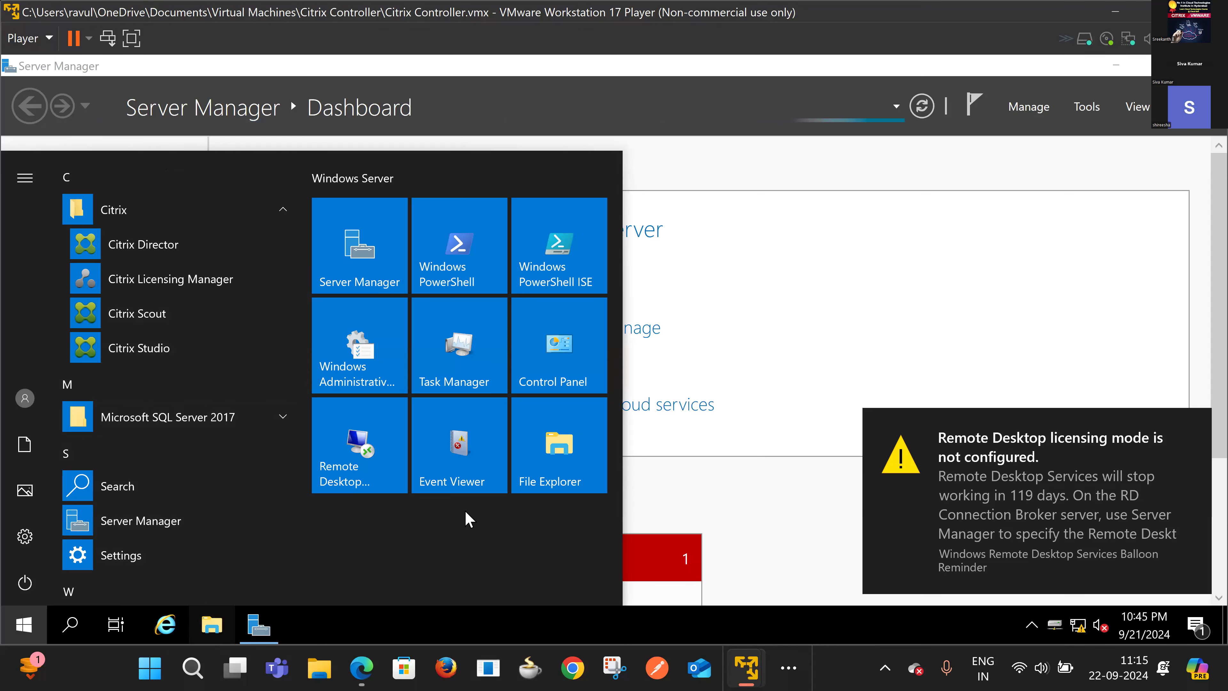
pyautogui.click(767, 292)
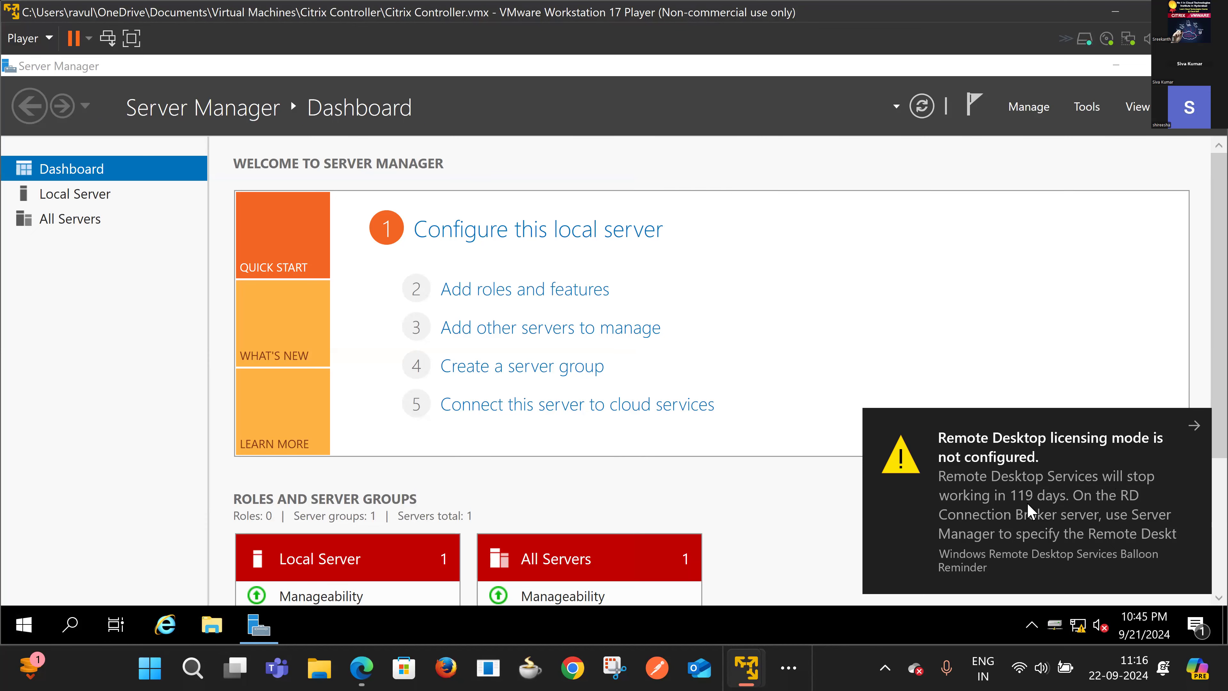
pyautogui.press('super+e')
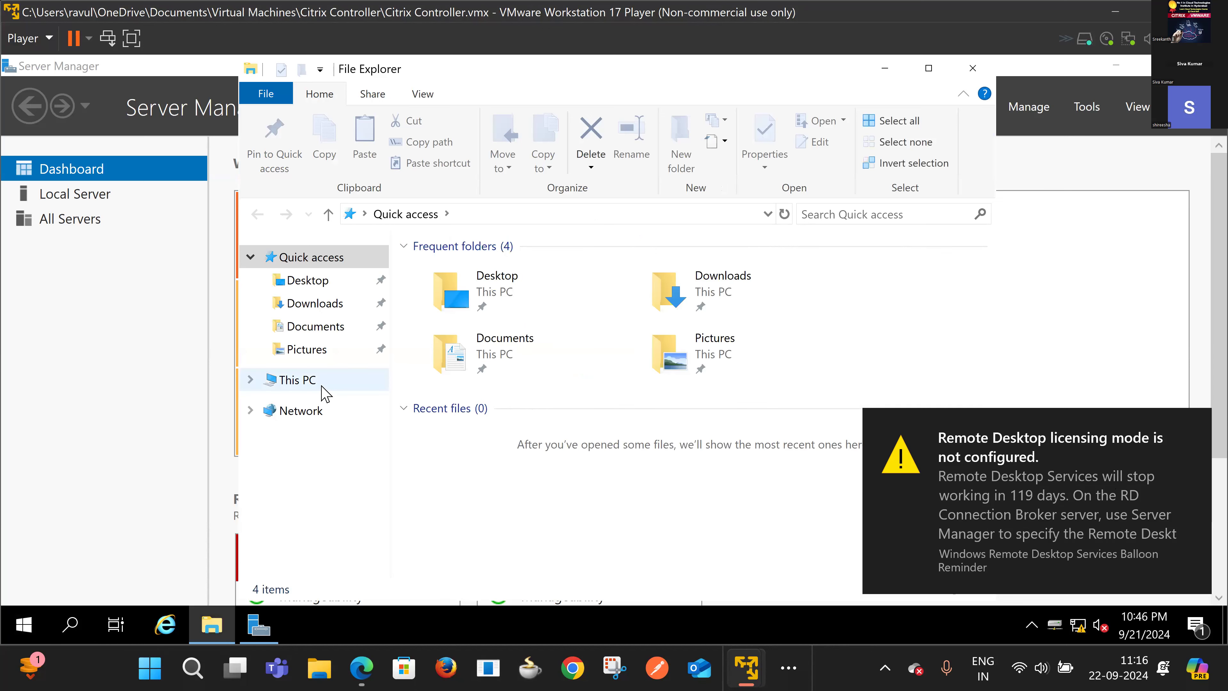
# Step: Show This PC in Explorer and select DVD Drive (D:) CVAD 1912_8000
pyautogui.click(310, 380)
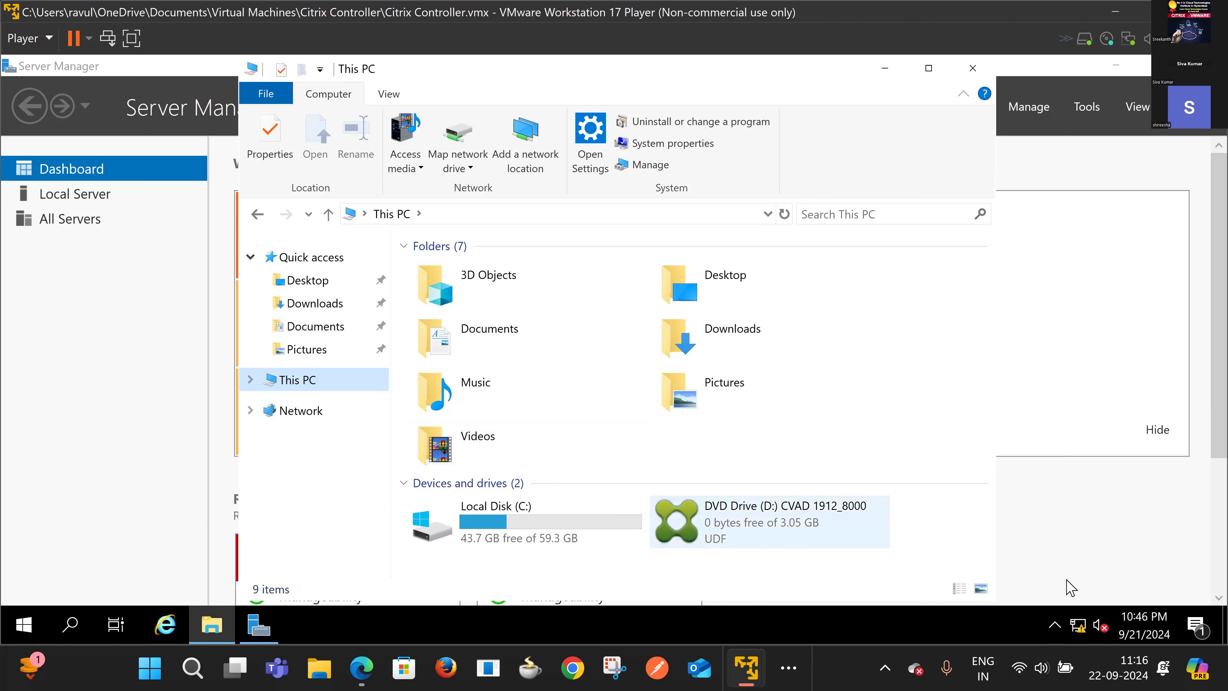
pyautogui.click(1055, 629)
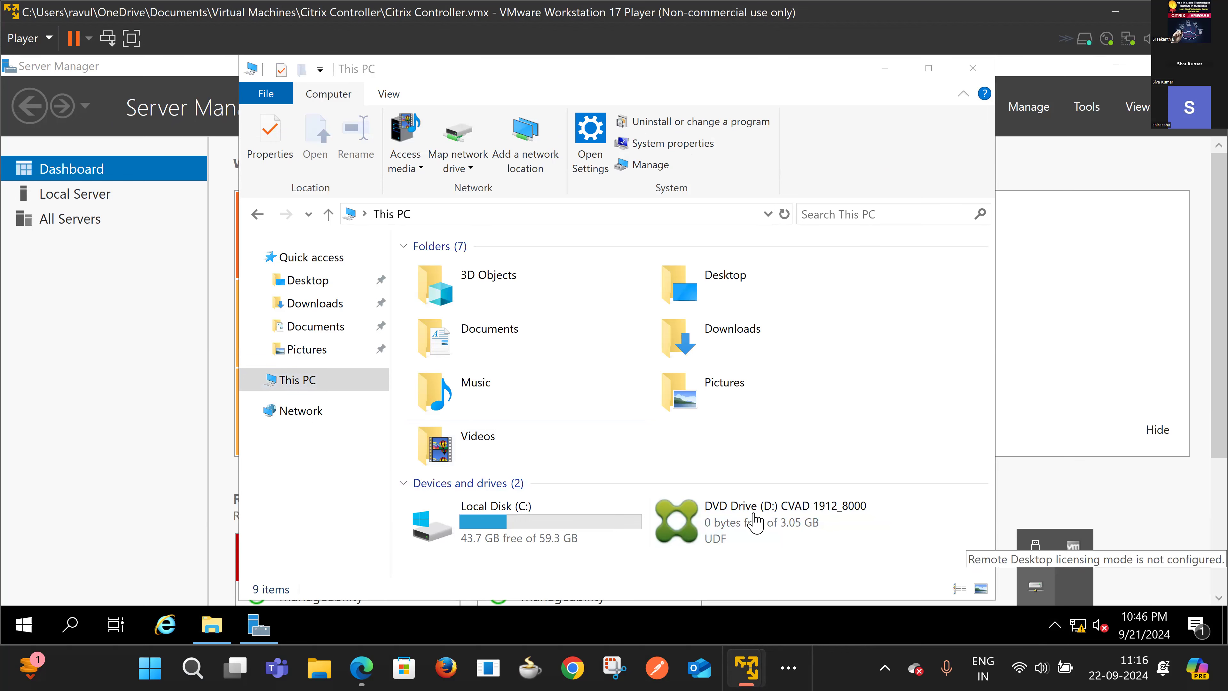
pyautogui.click(755, 523)
pyautogui.click(754, 523)
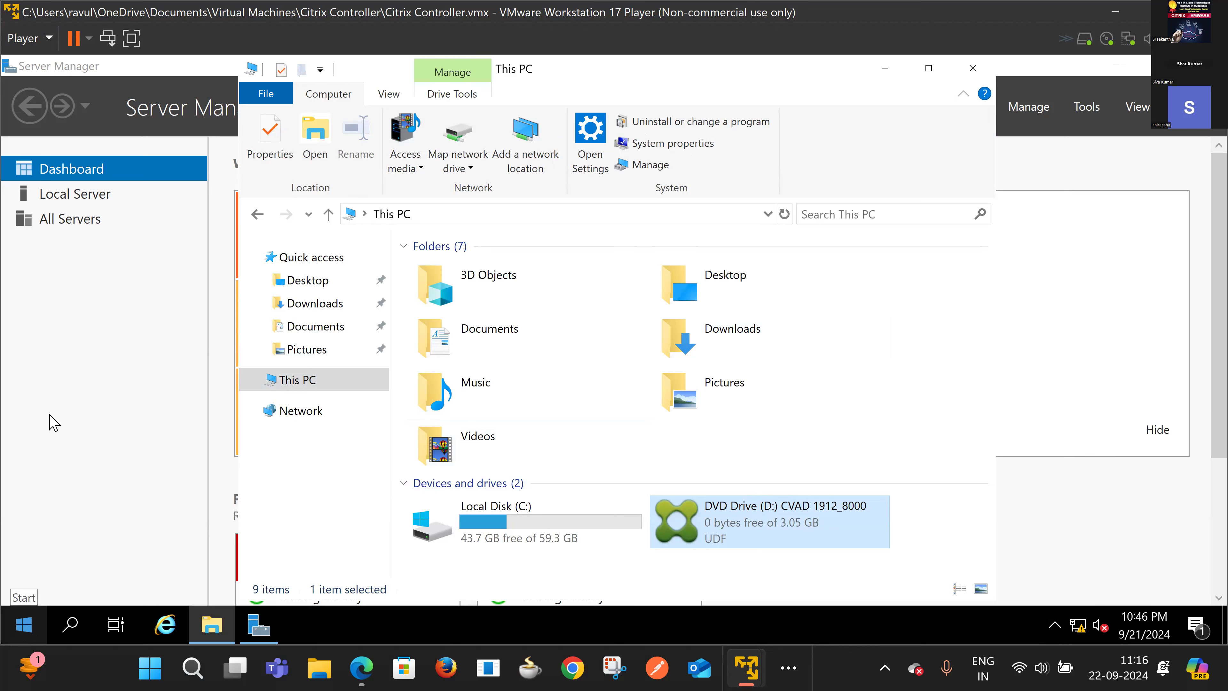
# Step: Expand and collapse the Citrix folder in the Start menu app list
pyautogui.click(24, 625)
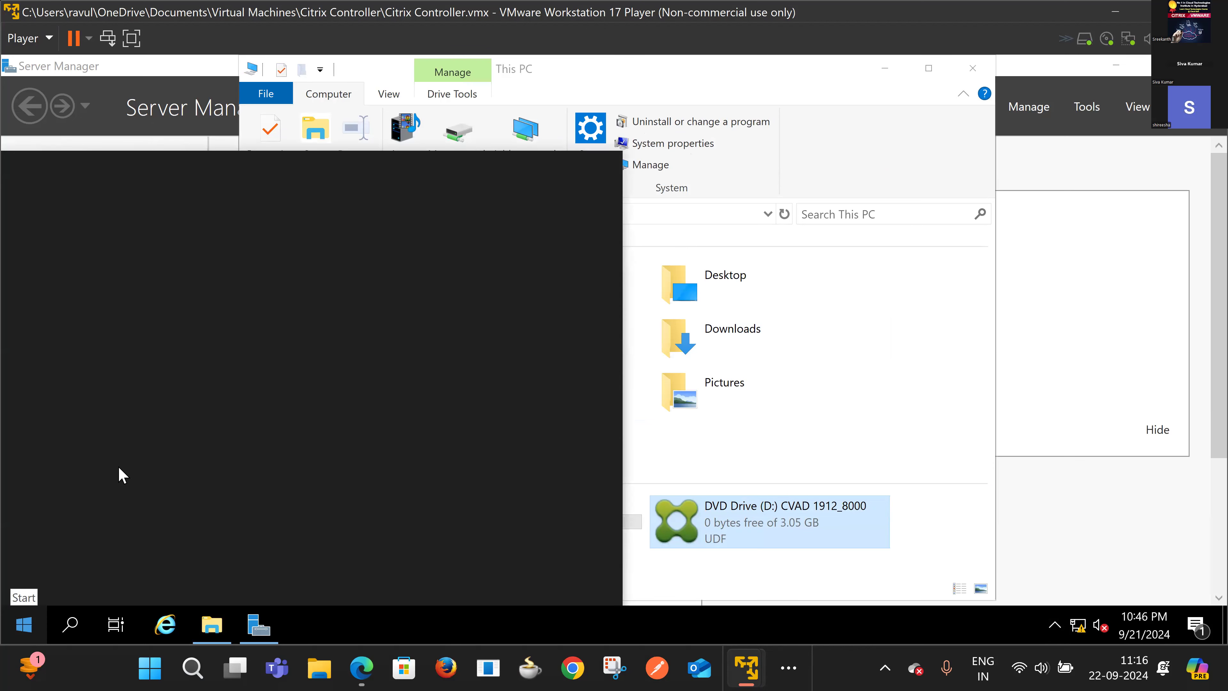
pyautogui.click(186, 218)
pyautogui.click(321, 281)
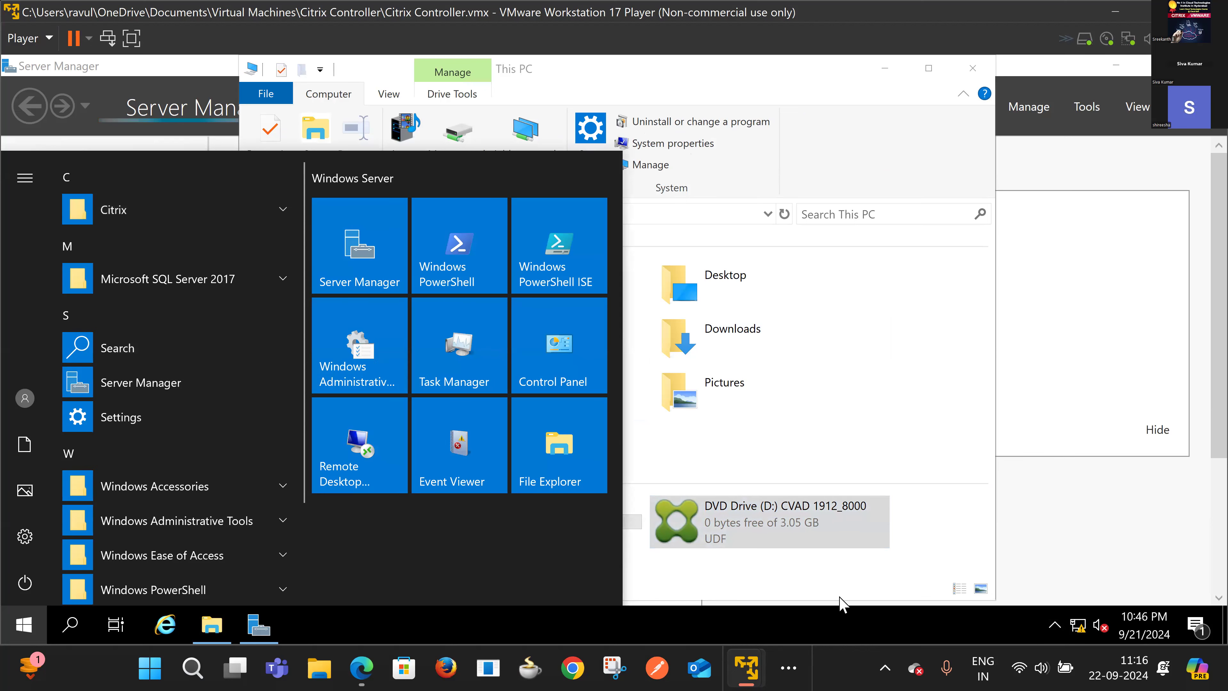
pyautogui.click(762, 553)
# Step: Reselect DVD Drive (D:) CVAD 1912_8000, then minimize the This PC window
pyautogui.moveTo(762, 553); pyautogui.dragTo(666, 588)
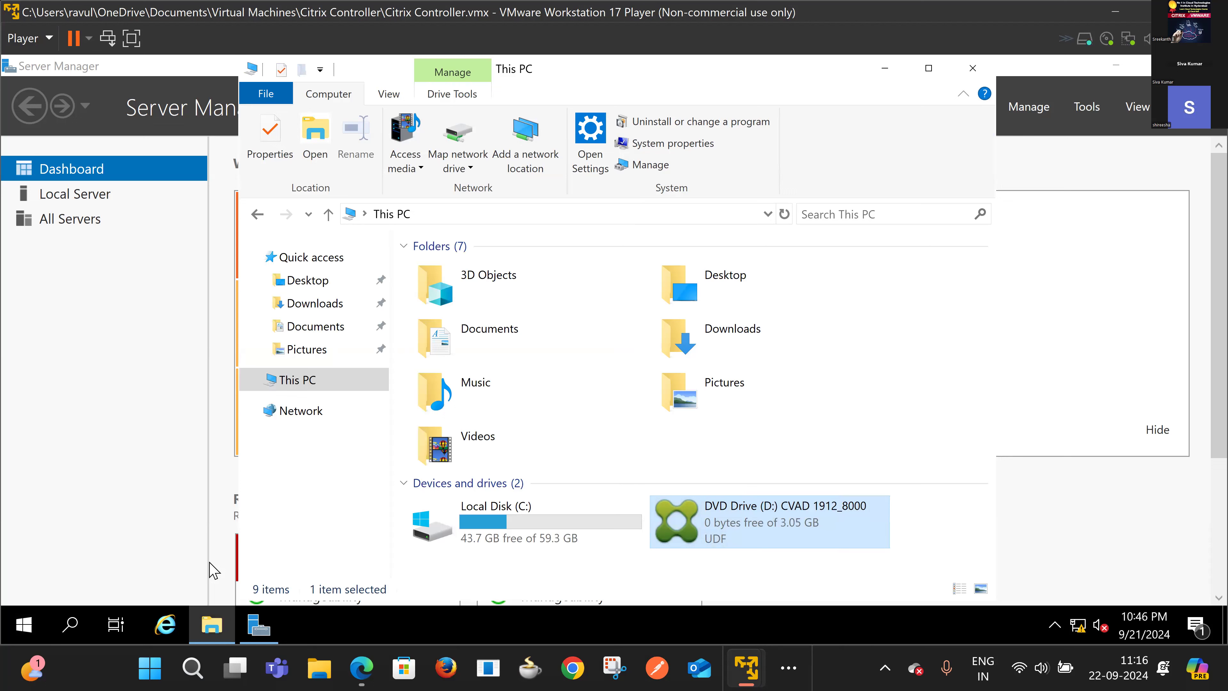
pyautogui.doubleClick(749, 519)
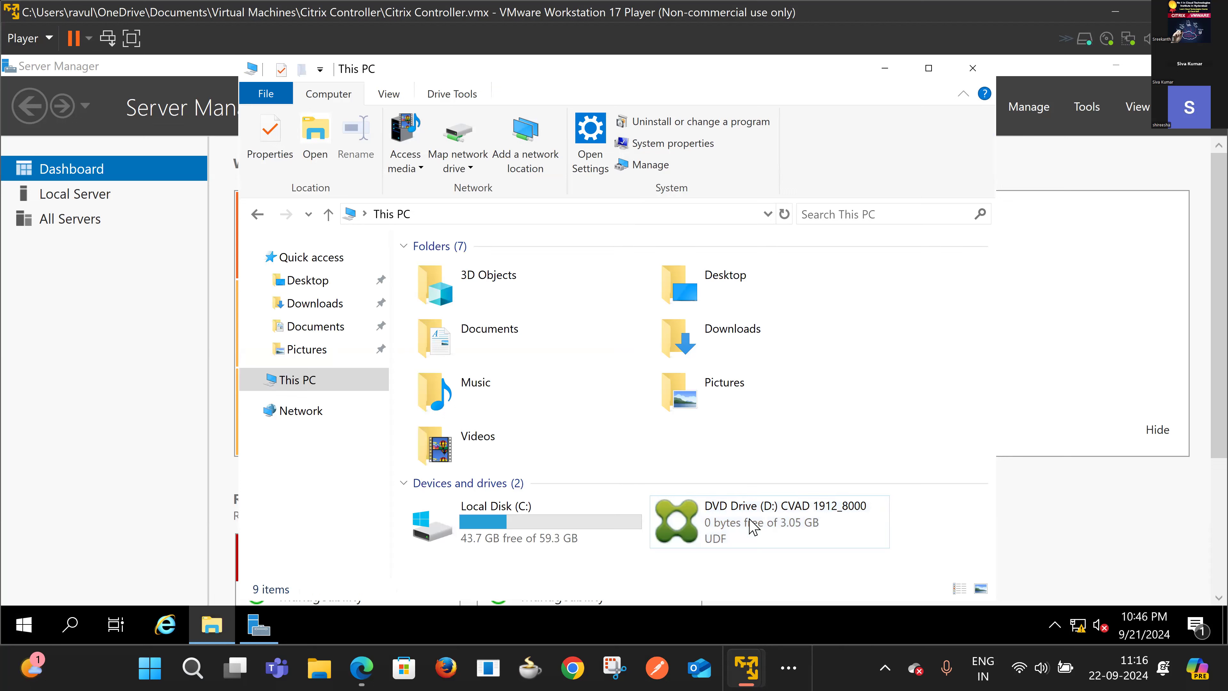
pyautogui.click(752, 527)
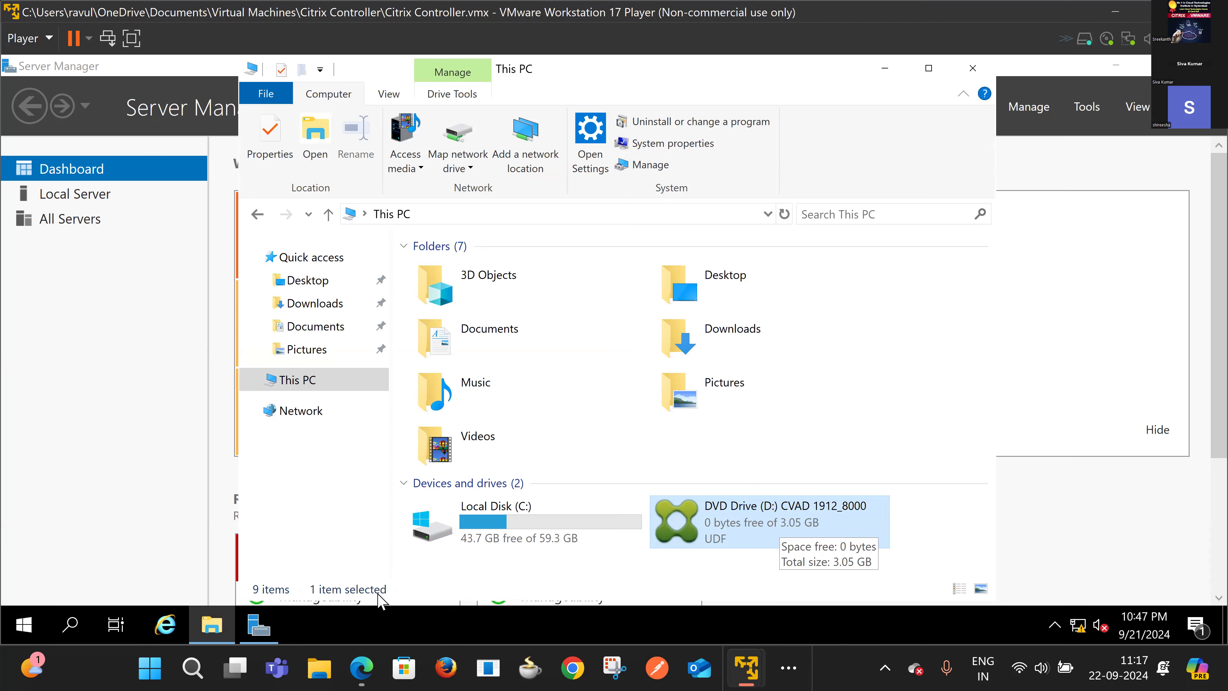
pyautogui.click(337, 626)
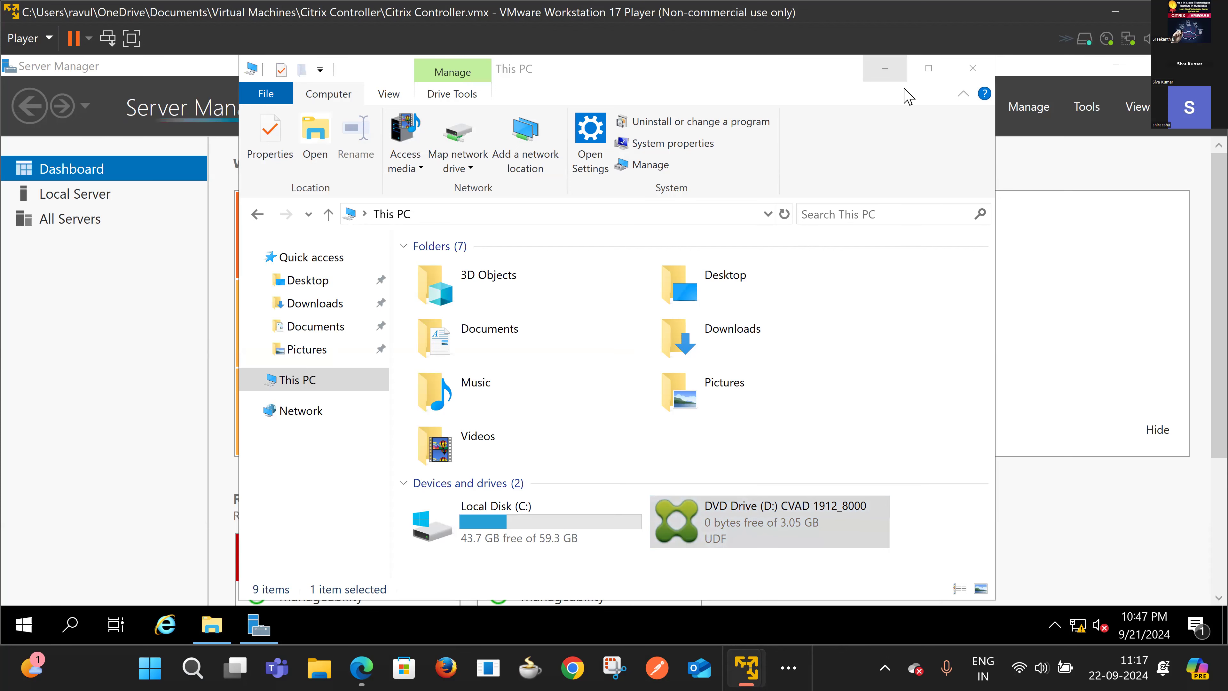
pyautogui.click(885, 68)
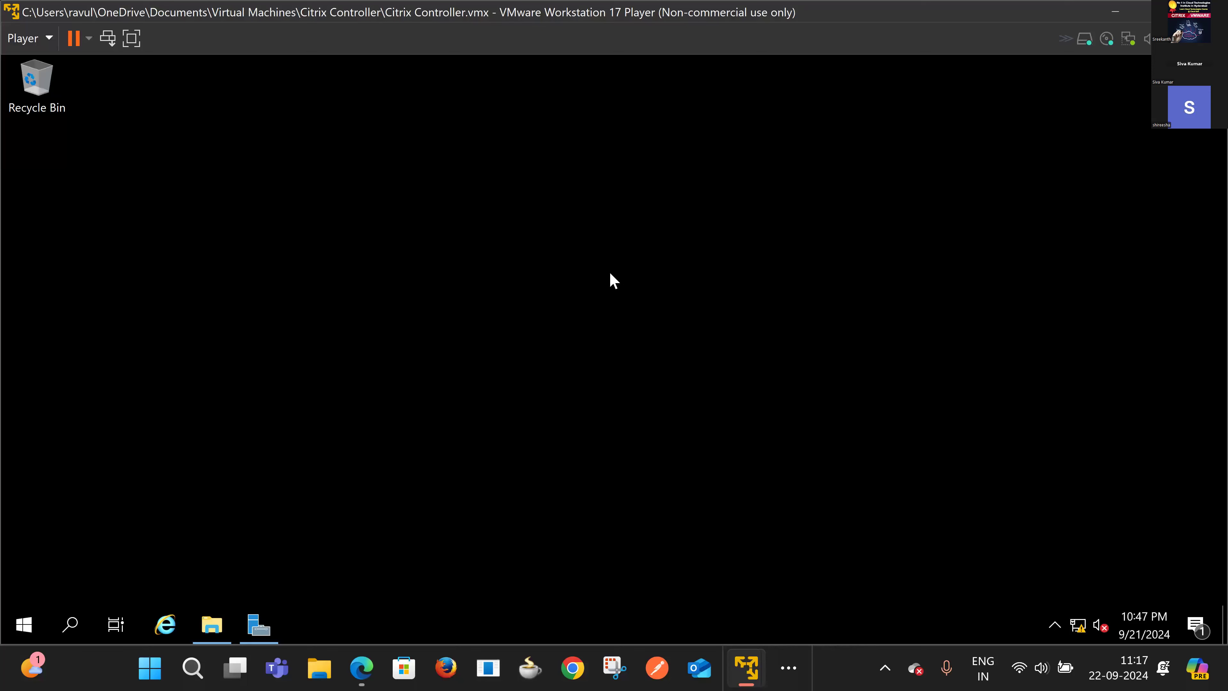
# Step: Refresh the VM desktop twice from its right-click menu
pyautogui.rightClick(609, 272)
pyautogui.click(648, 334)
pyautogui.rightClick(647, 331)
pyautogui.click(687, 387)
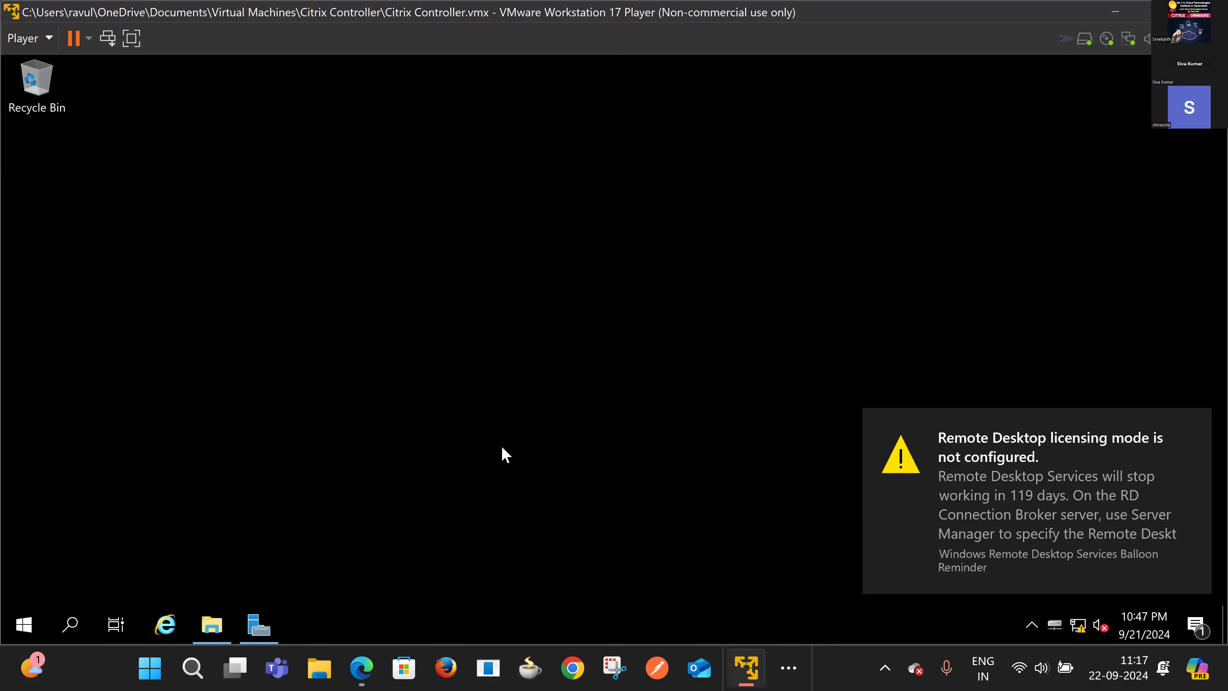
# Step: Restore This PC, open the CVAD 1912_8000 DVD drive and launch AutoSelect
pyautogui.moveTo(218, 629)
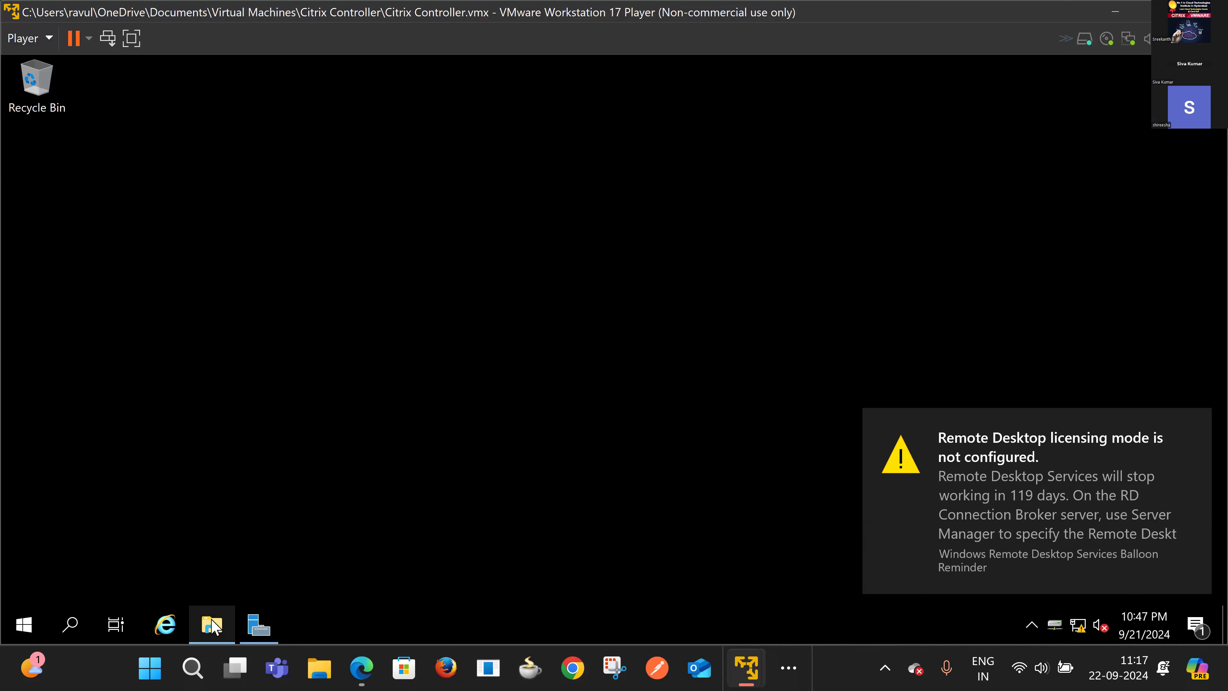
pyautogui.click(212, 624)
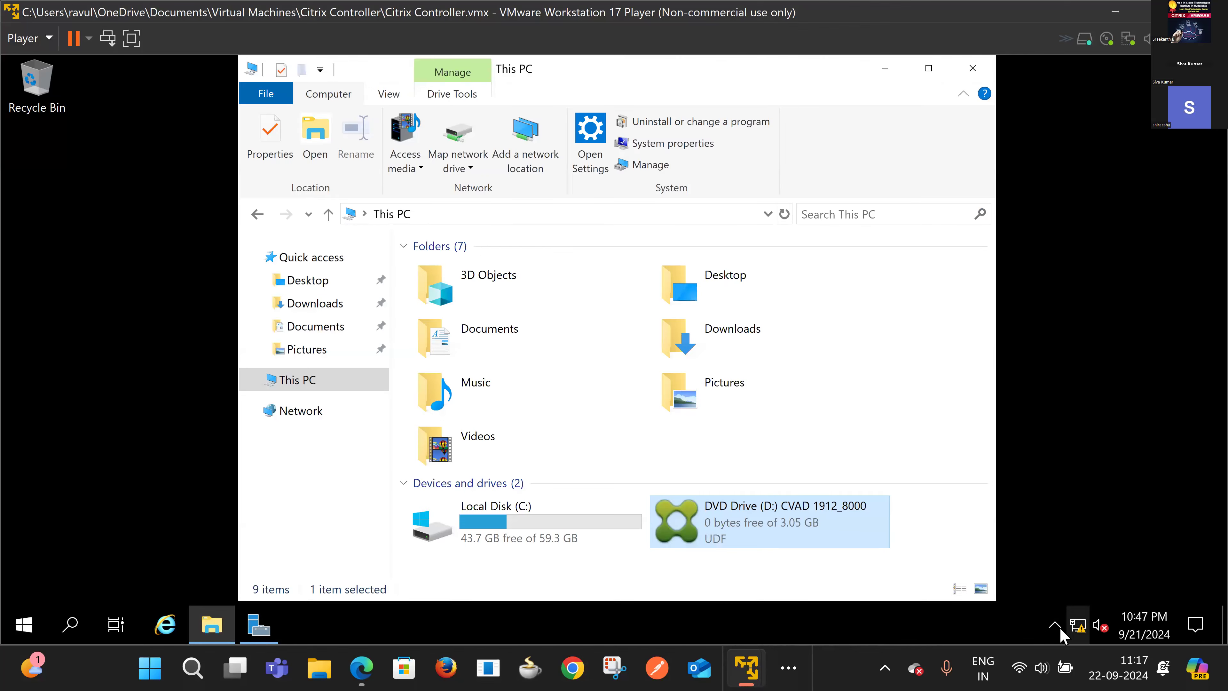
pyautogui.click(1055, 627)
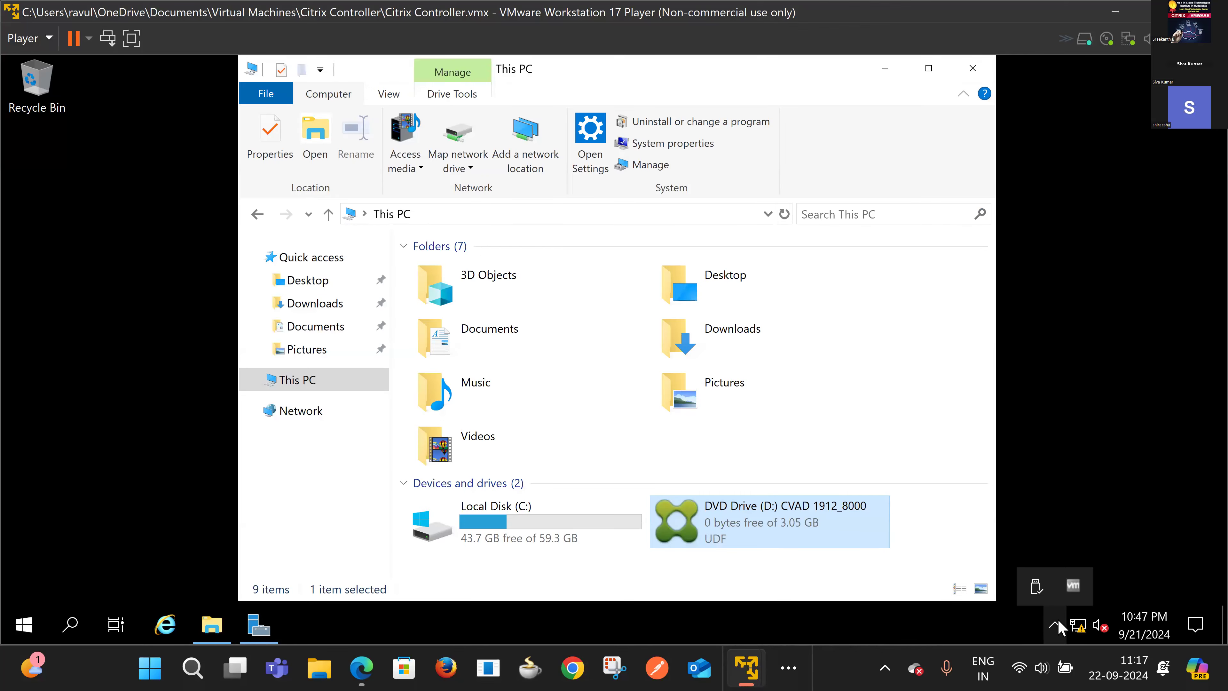
pyautogui.doubleClick(717, 525)
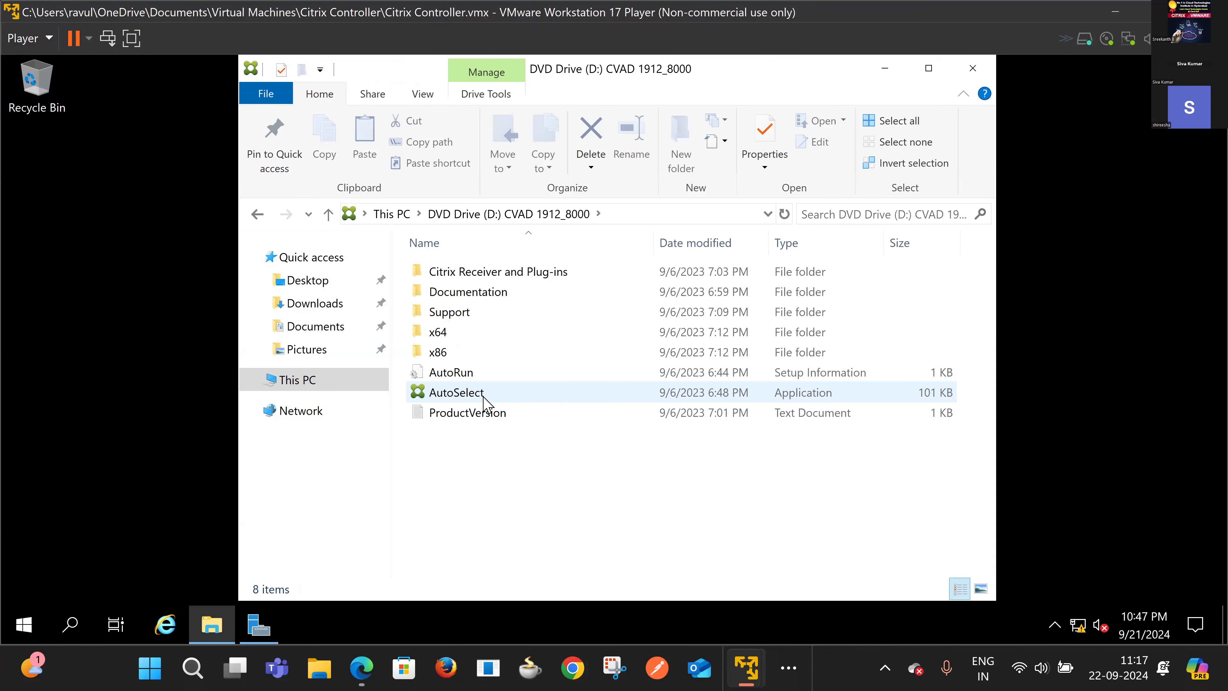
pyautogui.click(487, 395)
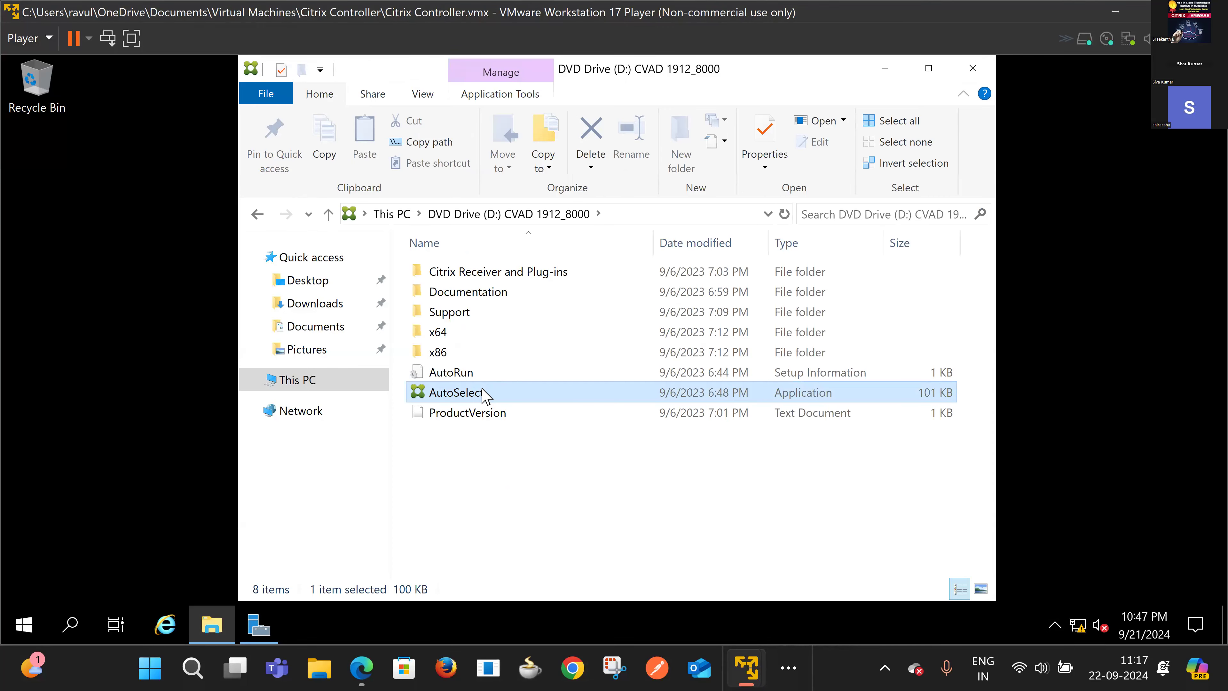
pyautogui.doubleClick(454, 393)
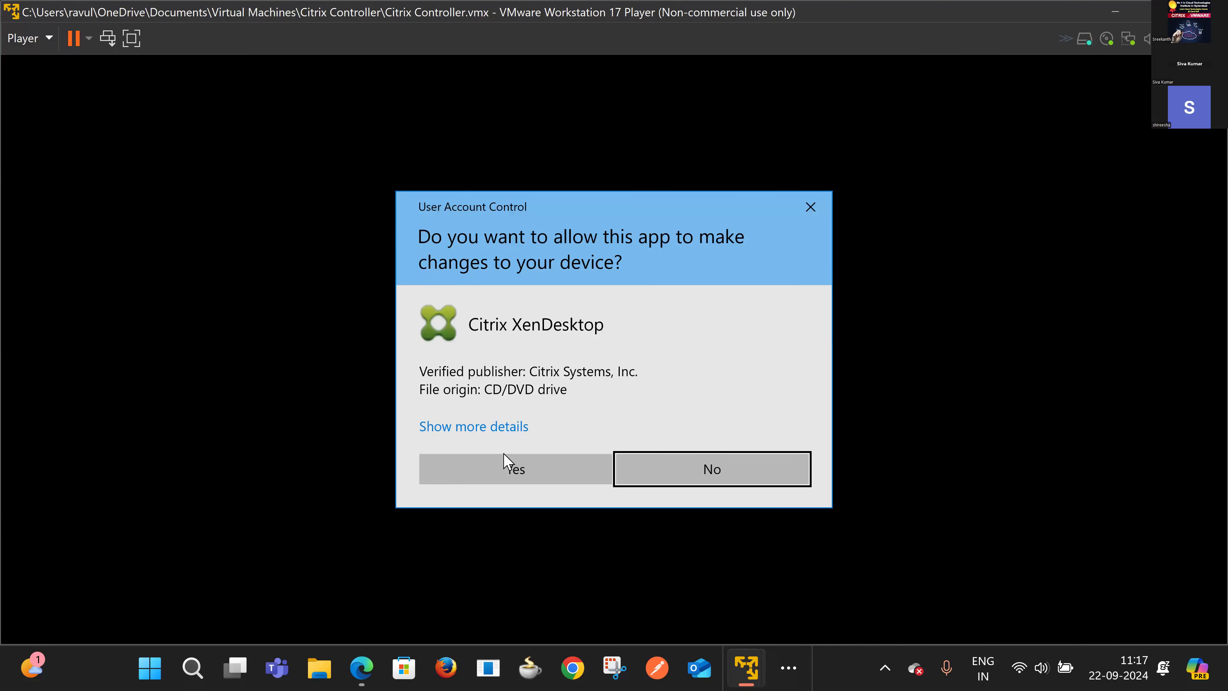
# Step: Allow Citrix XenDesktop in User Account Control and bring up the Virtual Apps and Desktops 7 installer
pyautogui.click(499, 459)
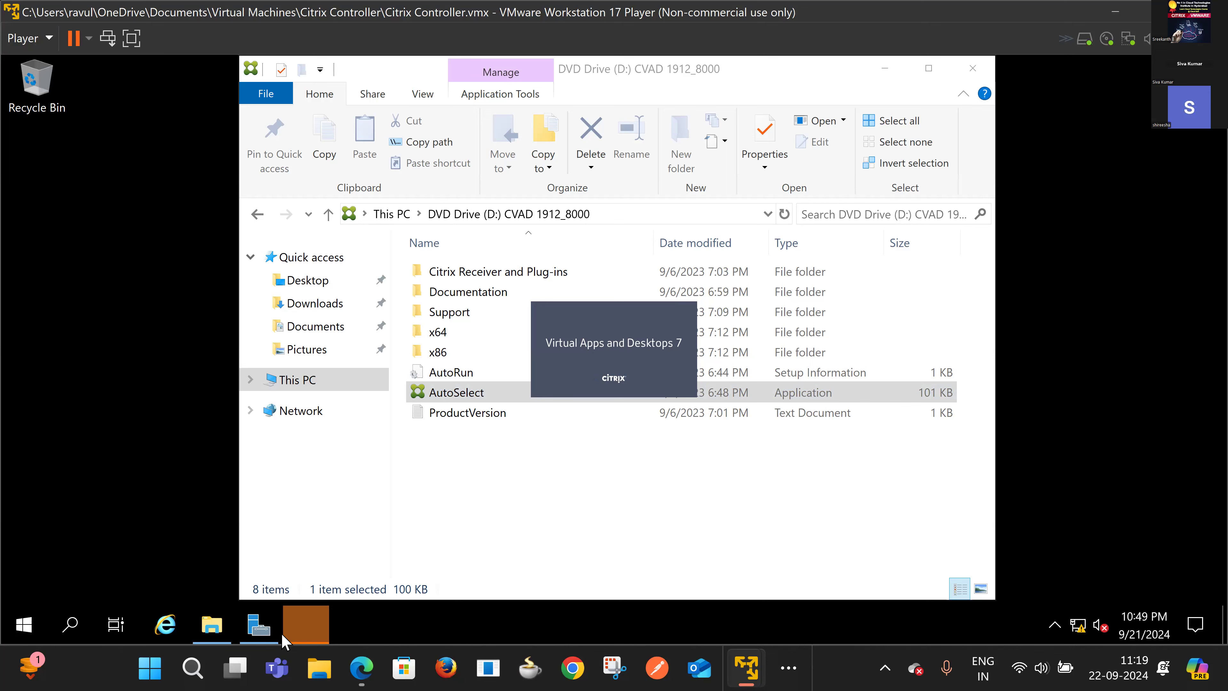
pyautogui.click(300, 627)
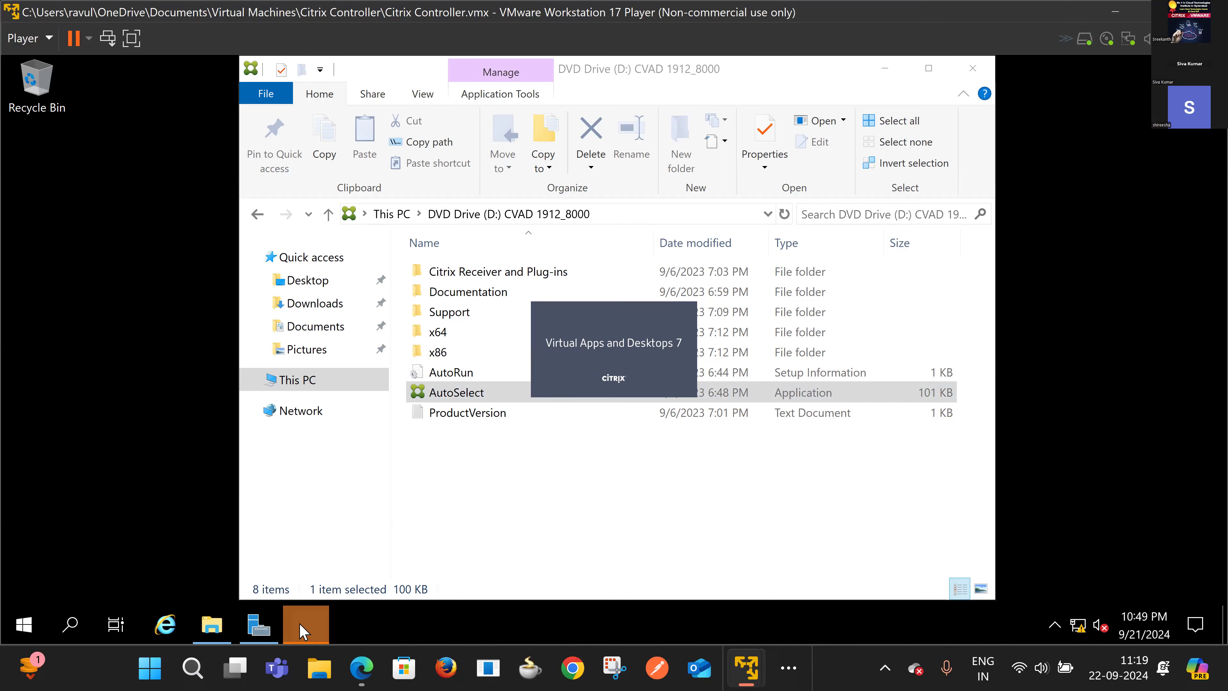